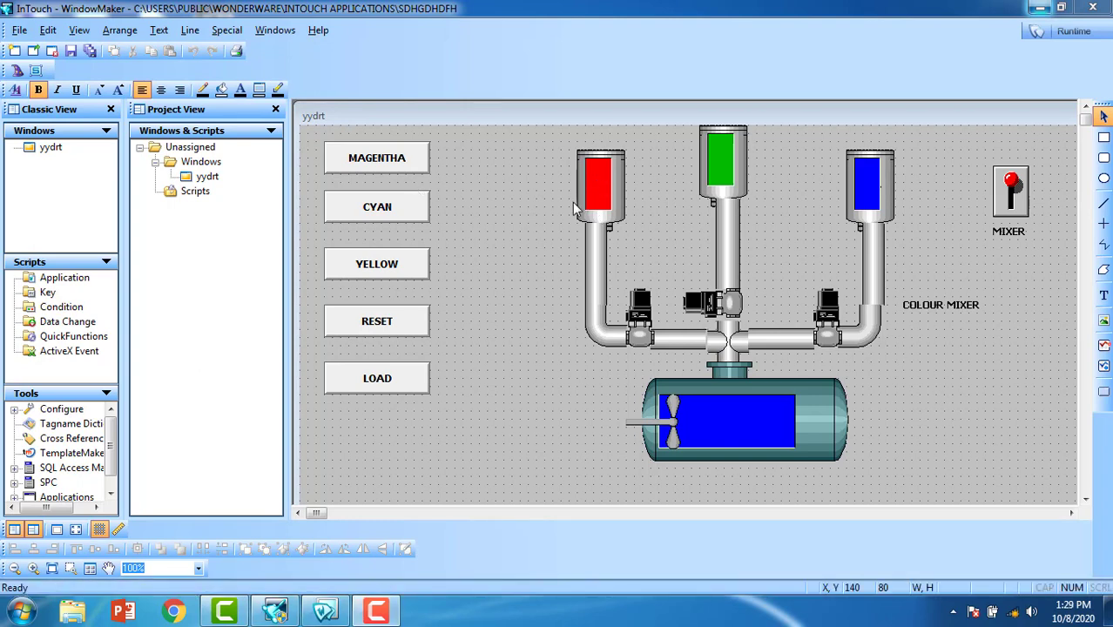
Step: Run the yydrt colour mixer window in WindowViewer
{"action": "left_click", "coordinate": [1069, 32]}
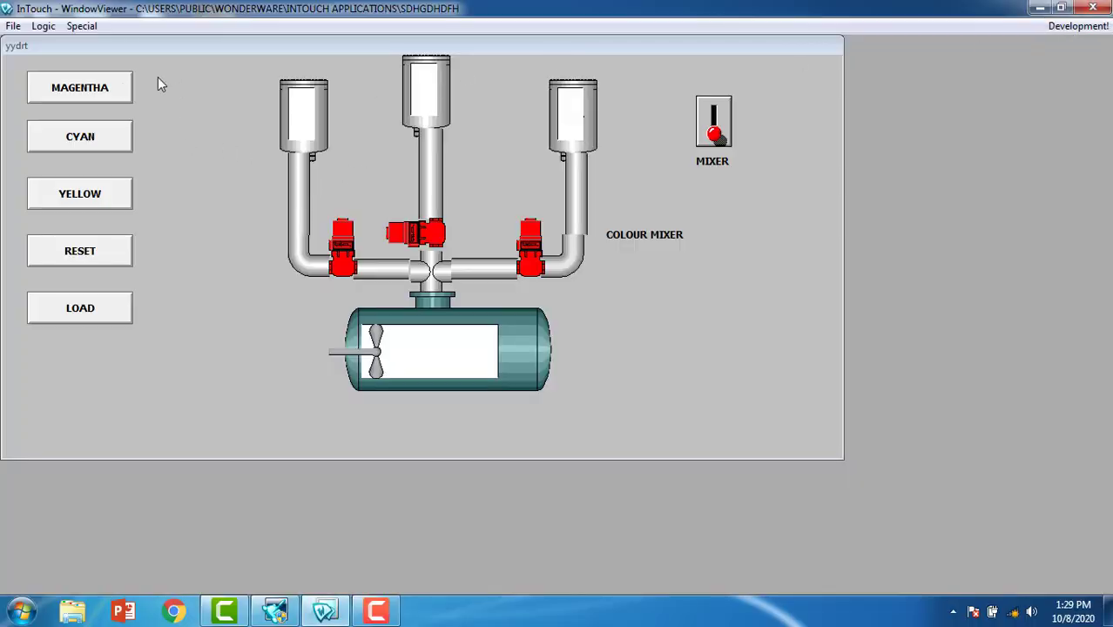
Step: Load the magentha recipe, send it to the mixing tank, toggle the mixer on and off, then reset
{"action": "left_click", "coordinate": [111, 97]}
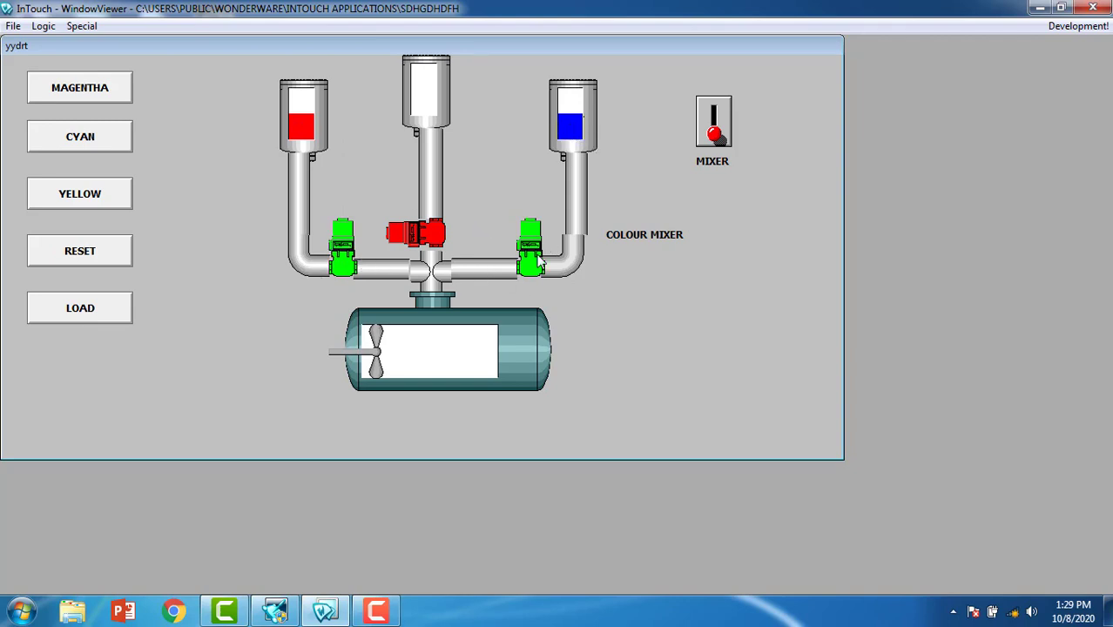
{"action": "left_click", "coordinate": [96, 319]}
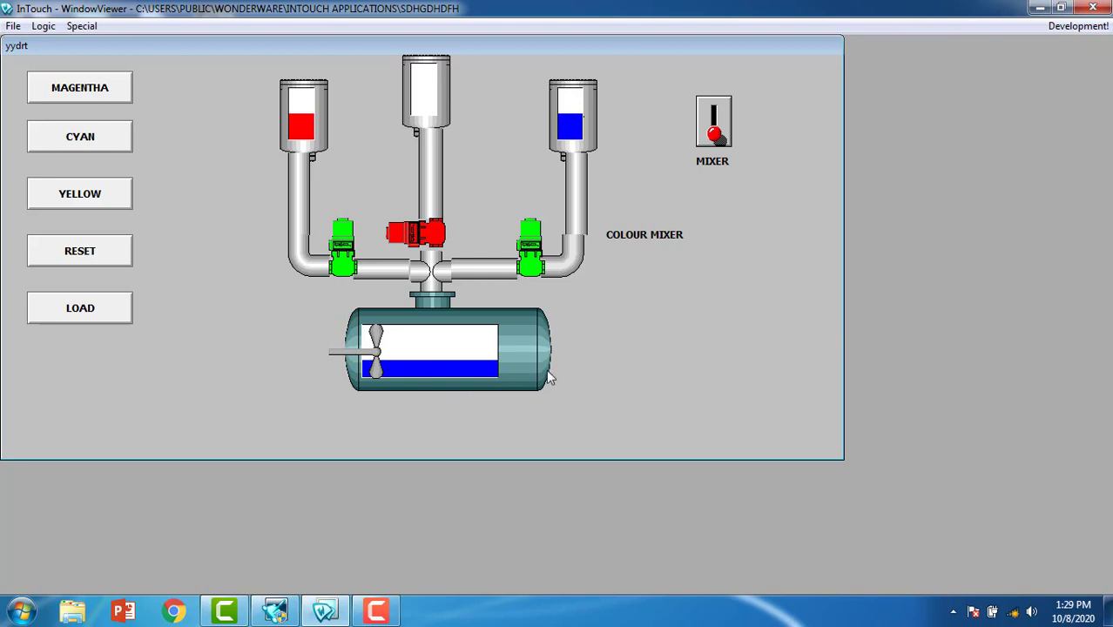
{"action": "left_click", "coordinate": [716, 122]}
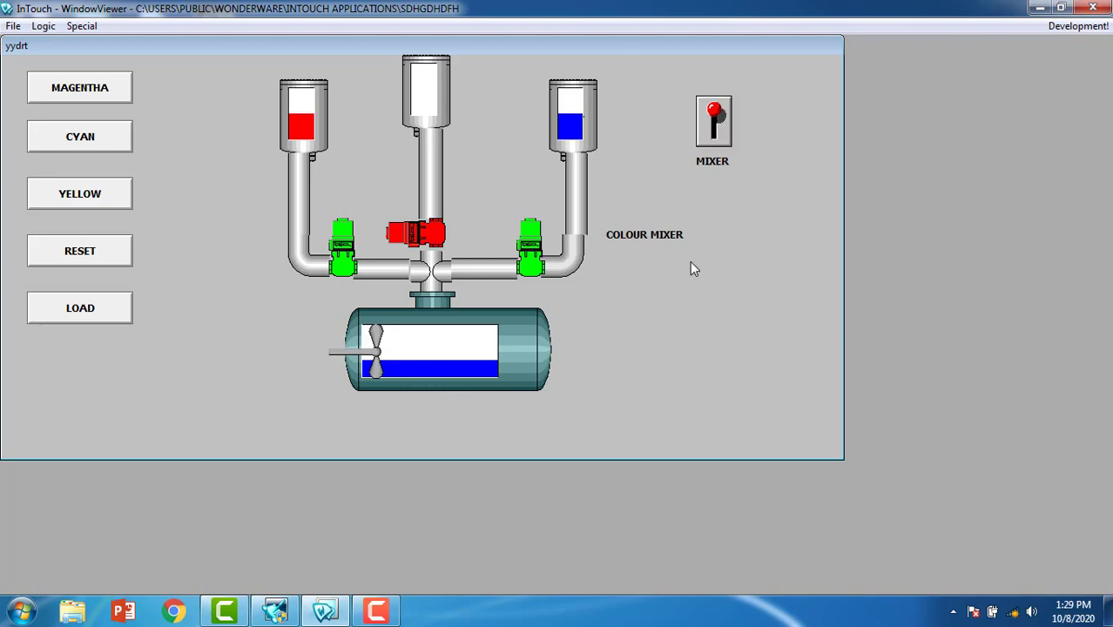
{"action": "left_click", "coordinate": [714, 122]}
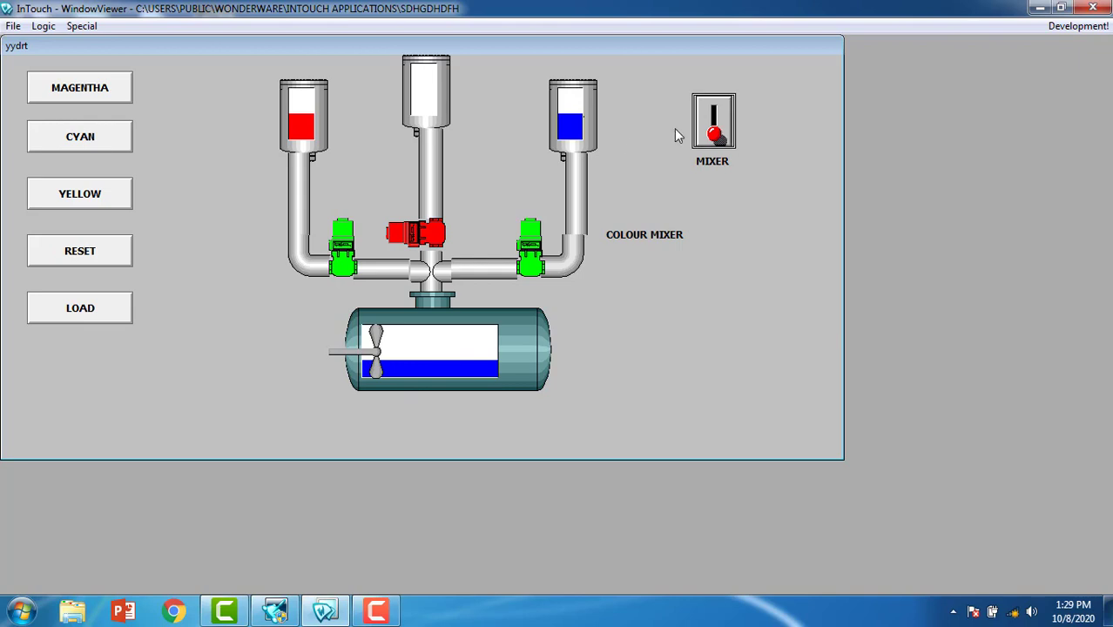
{"action": "left_click", "coordinate": [113, 261]}
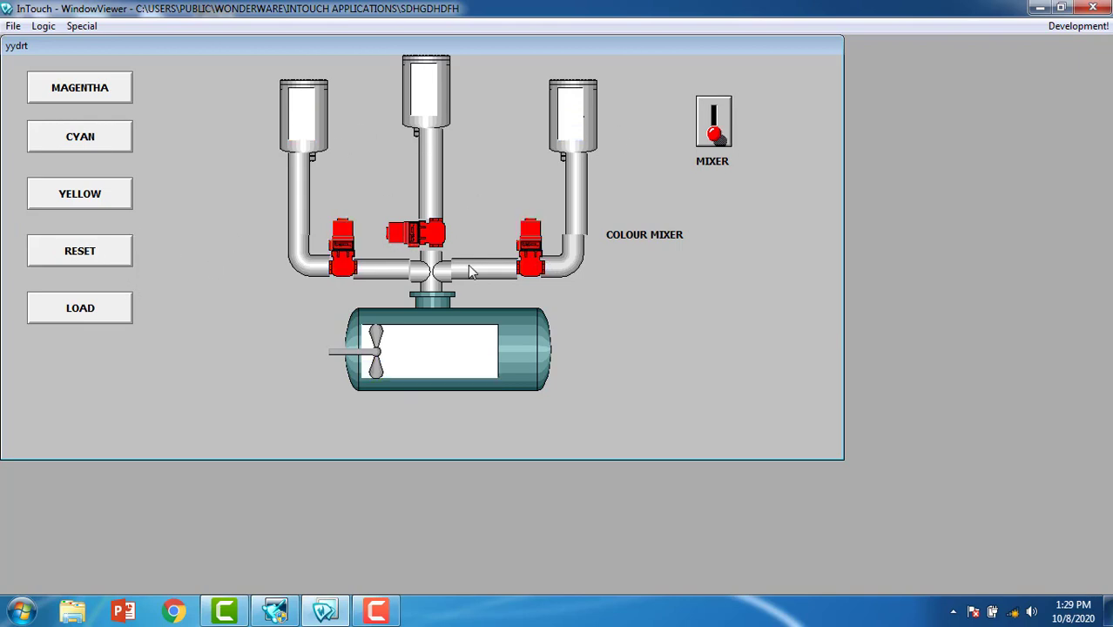
Step: Test the cyan recipe, reset the tanks, then load the yellow recipe
{"action": "left_click", "coordinate": [109, 144]}
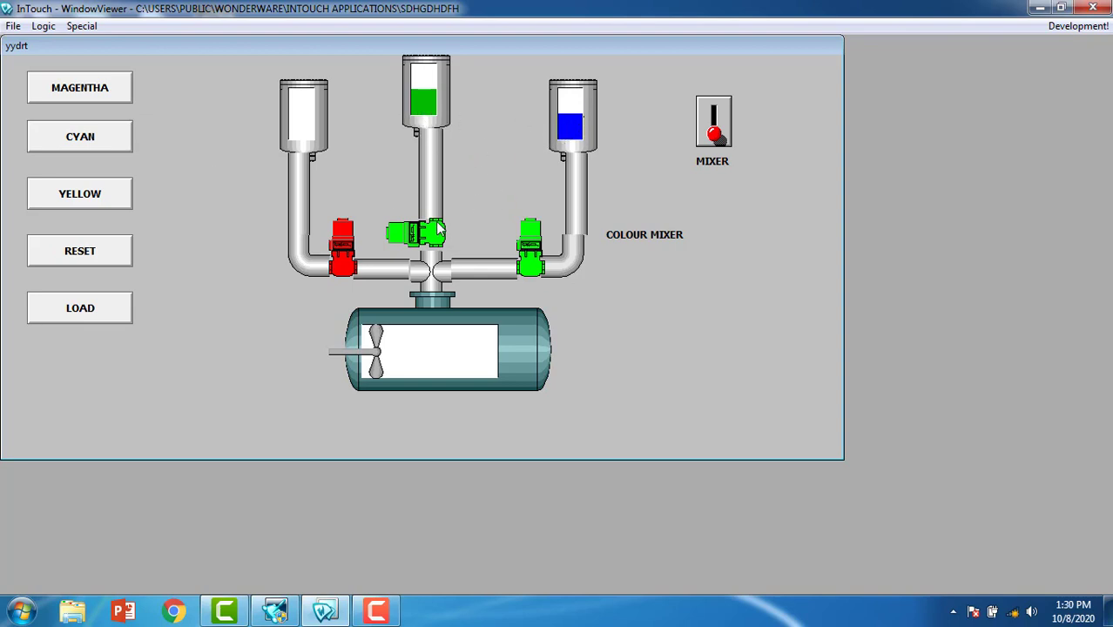
{"action": "left_click", "coordinate": [79, 255]}
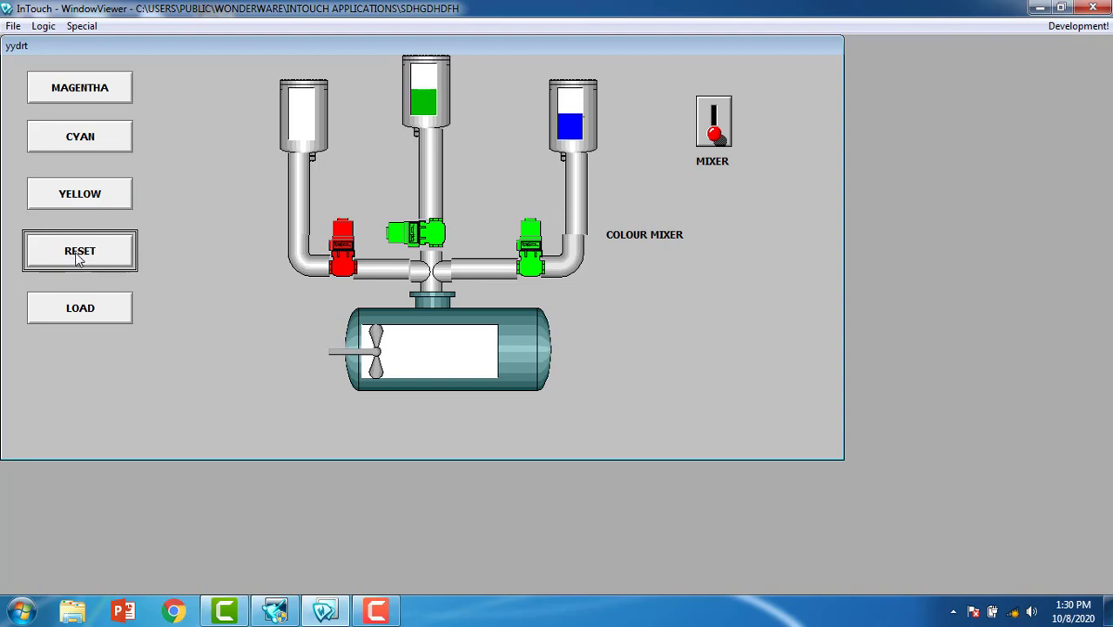
{"action": "left_click", "coordinate": [87, 196]}
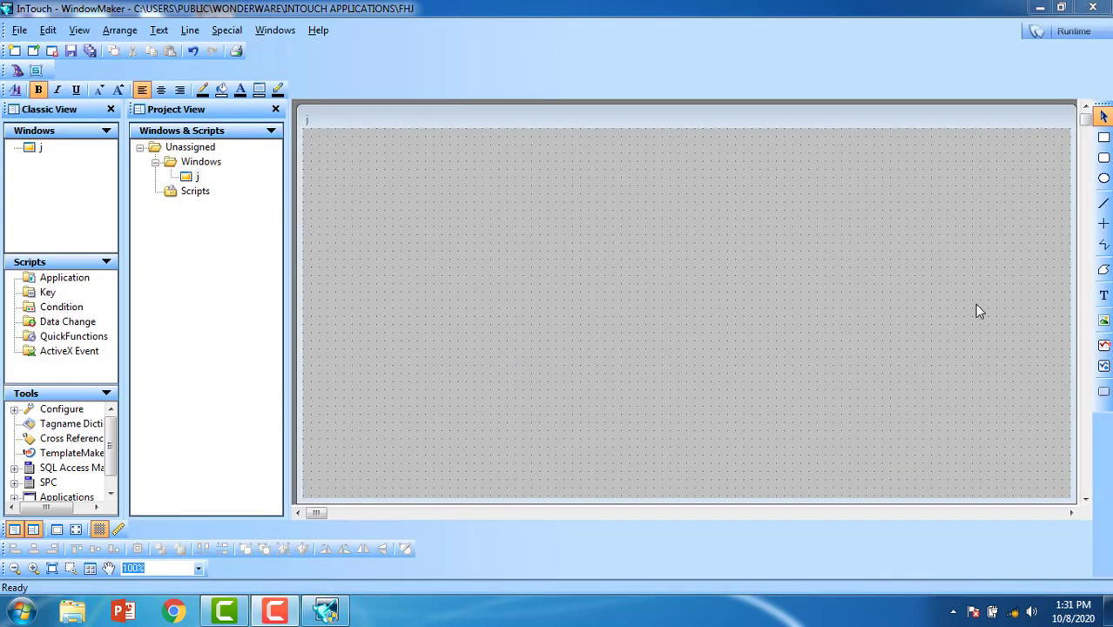
Step: Draw a Text button near the top-left of window j and duplicate it four times
{"action": "left_click", "coordinate": [1104, 391]}
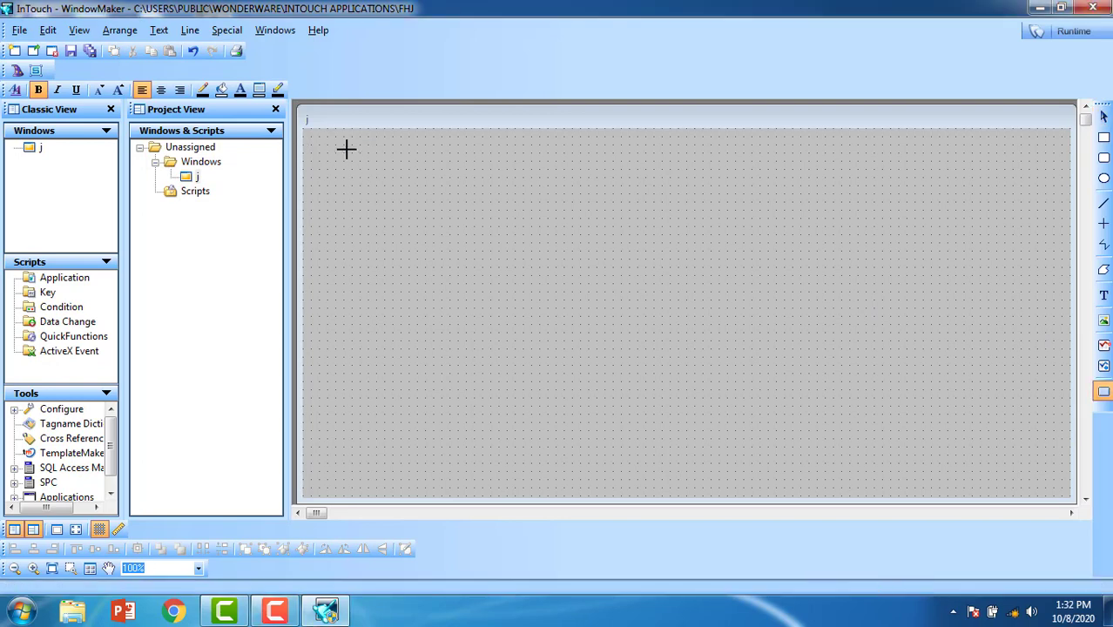
{"action": "left_click_drag", "start_coordinate": [336, 144], "coordinate": [466, 185]}
{"action": "right_click", "coordinate": [413, 164]}
{"action": "left_click", "coordinate": [440, 199]}
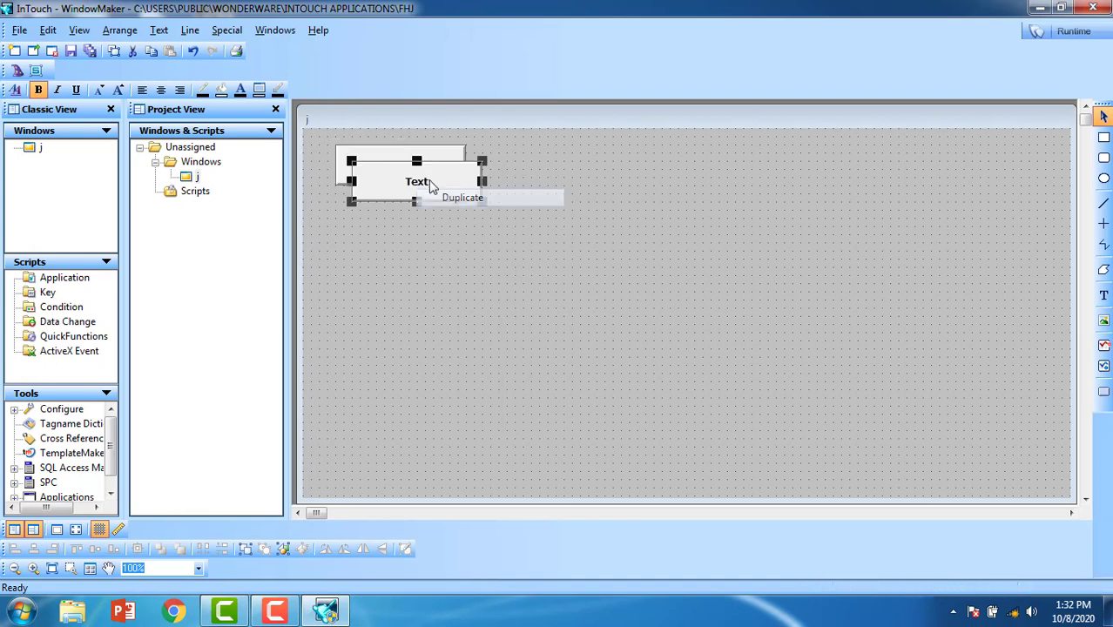
{"action": "right_click", "coordinate": [428, 182]}
{"action": "left_click", "coordinate": [454, 219]}
{"action": "right_click", "coordinate": [422, 193]}
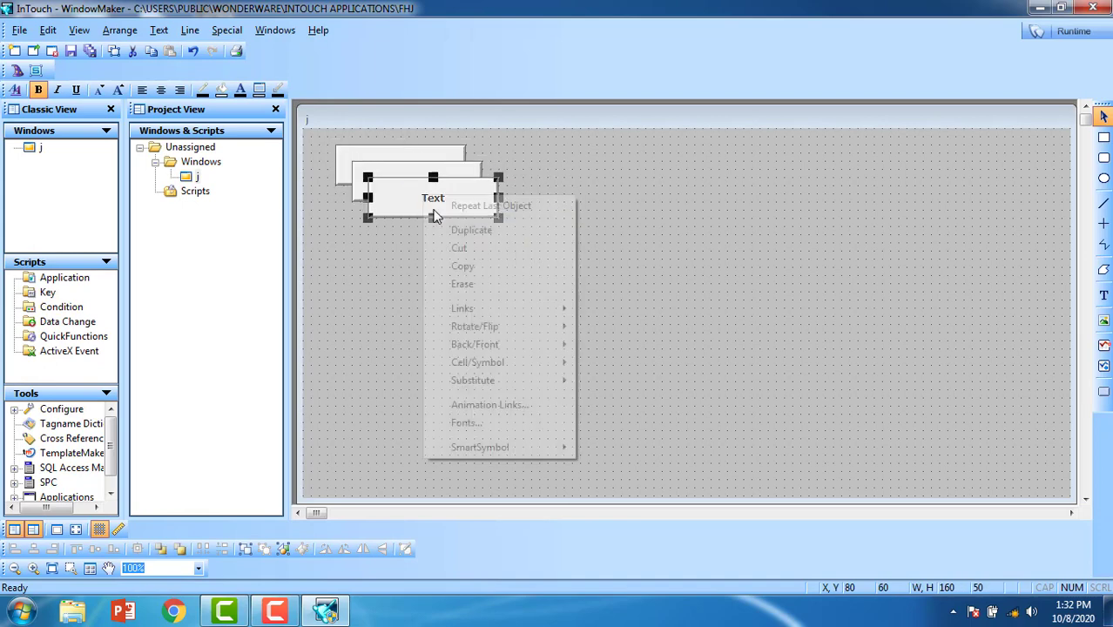
{"action": "left_click", "coordinate": [458, 228]}
{"action": "right_click", "coordinate": [431, 207]}
{"action": "left_click", "coordinate": [466, 241]}
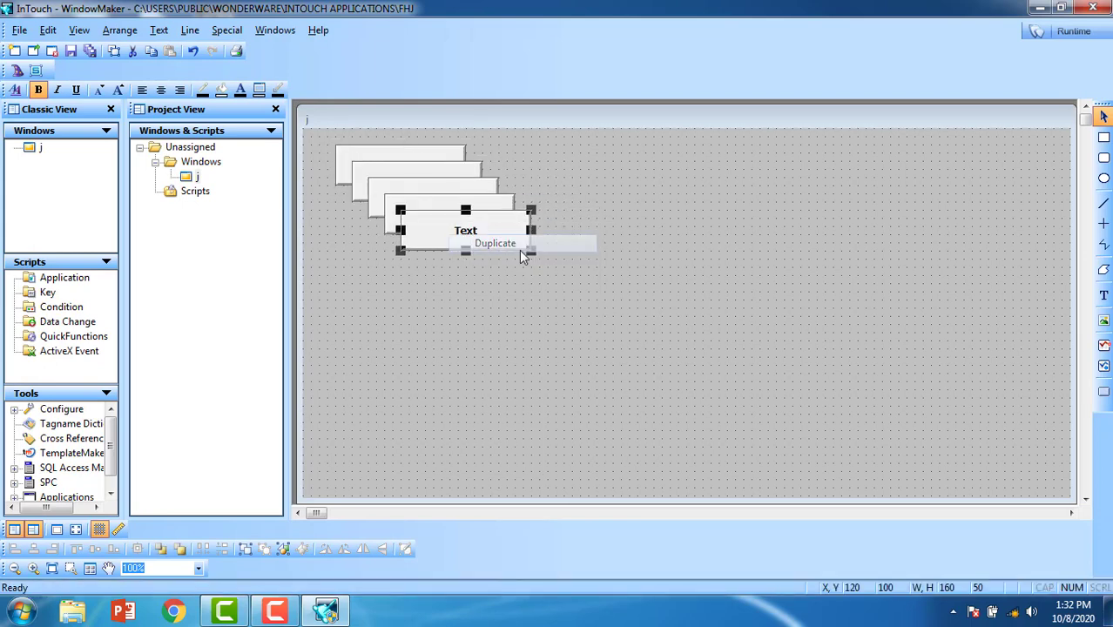
Step: Arrange the five buttons into an evenly spaced vertical column on the left
{"action": "left_click_drag", "start_coordinate": [465, 235], "coordinate": [430, 373]}
{"action": "left_click_drag", "start_coordinate": [396, 435], "coordinate": [399, 431]}
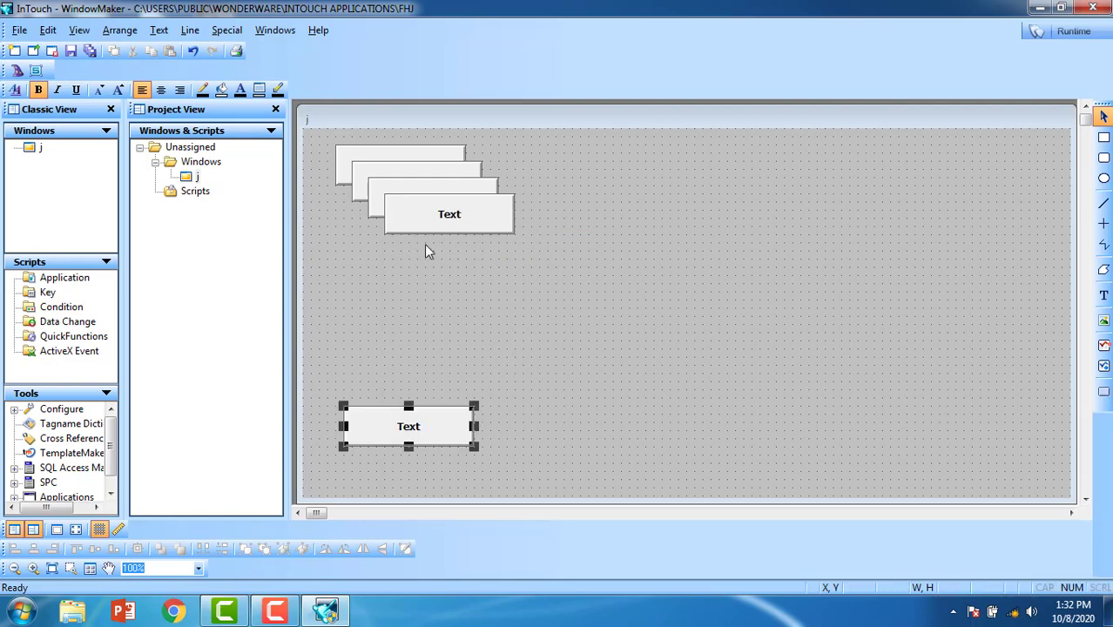
{"action": "left_click_drag", "start_coordinate": [437, 222], "coordinate": [395, 372]}
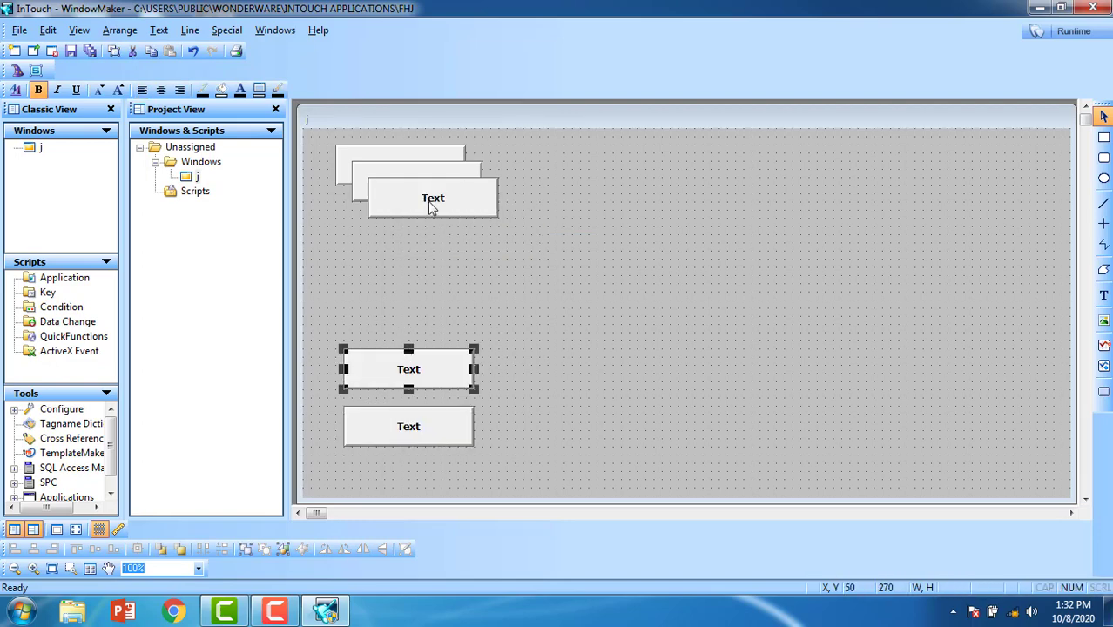
{"action": "left_click_drag", "start_coordinate": [427, 201], "coordinate": [427, 261]}
{"action": "left_click", "coordinate": [429, 205]}
{"action": "left_click_drag", "start_coordinate": [432, 205], "coordinate": [434, 206]}
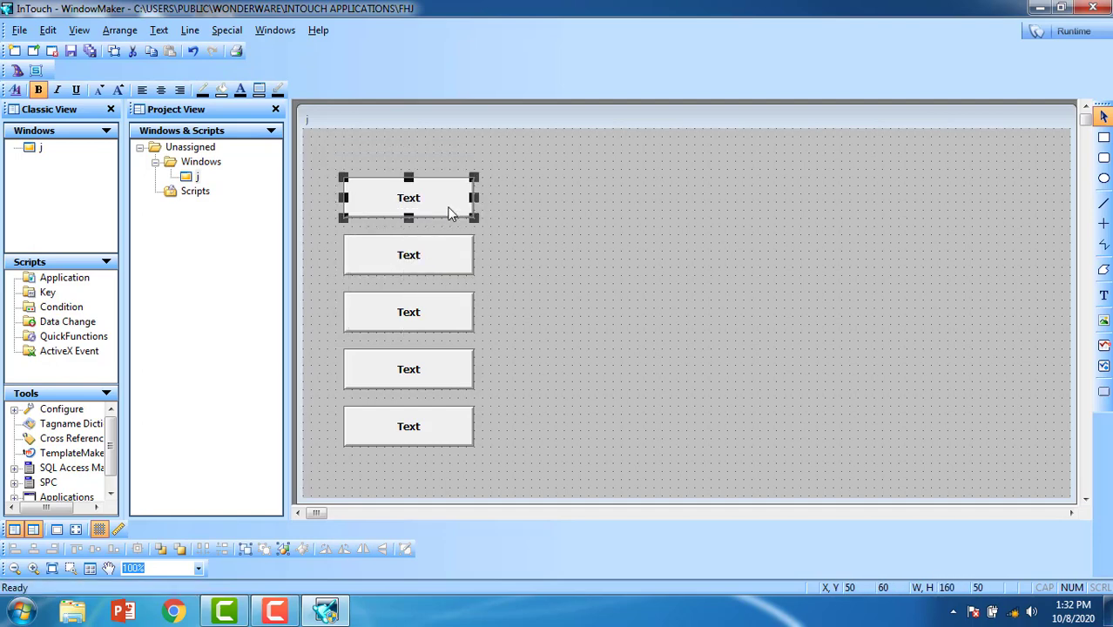
{"action": "left_click", "coordinate": [580, 219]}
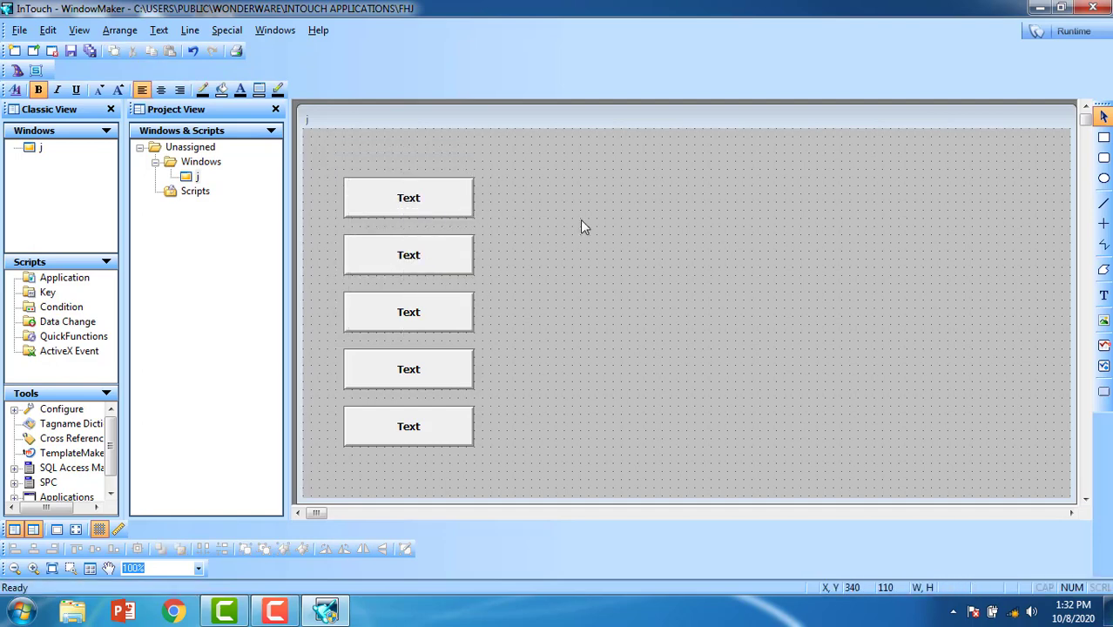
{"action": "right_click", "coordinate": [406, 201]}
Step: Substitute the button label strings with magentha, cyan, yellow, reset and load
{"action": "mouse_move", "coordinate": [493, 381]}
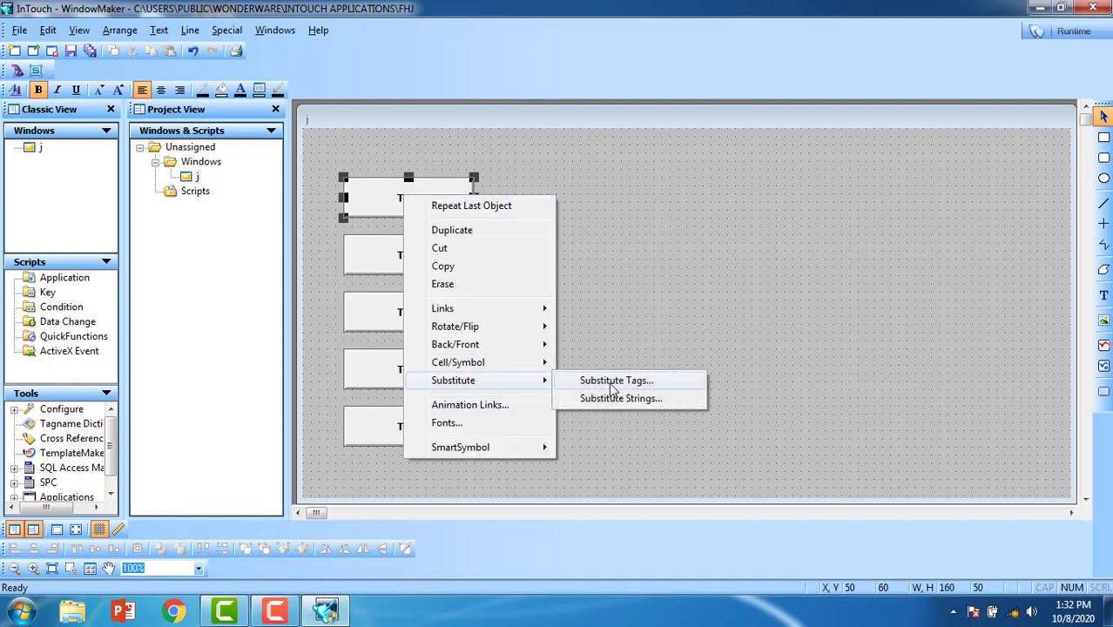
{"action": "left_click", "coordinate": [636, 399]}
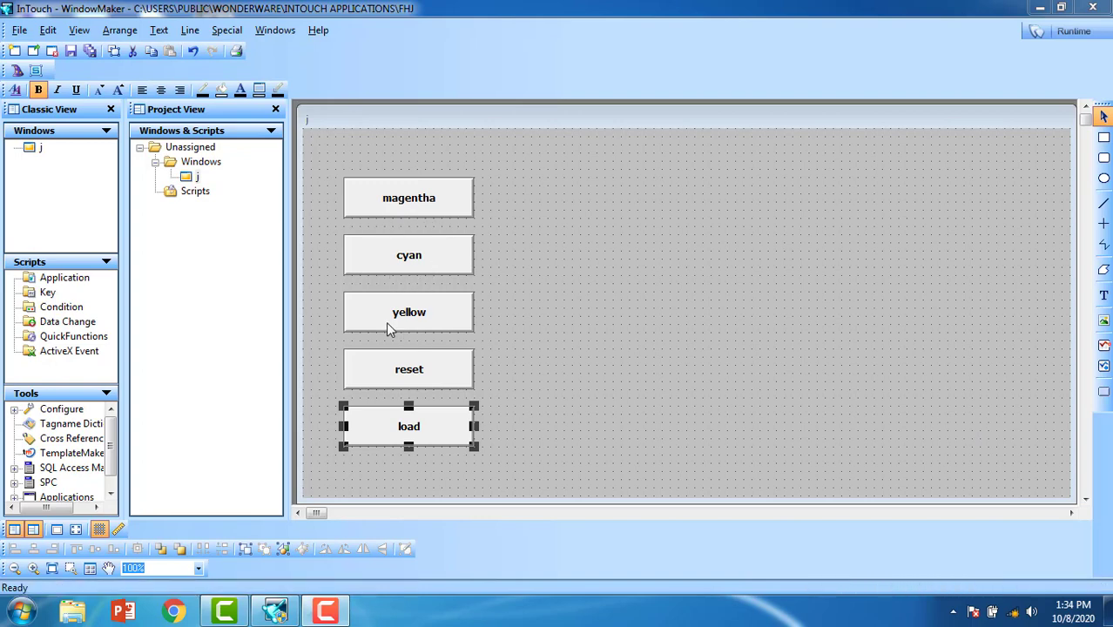
Step: Draw a tall rectangle right of the buttons, duplicate it twice, and align the three in a row
{"action": "left_click", "coordinate": [1103, 140]}
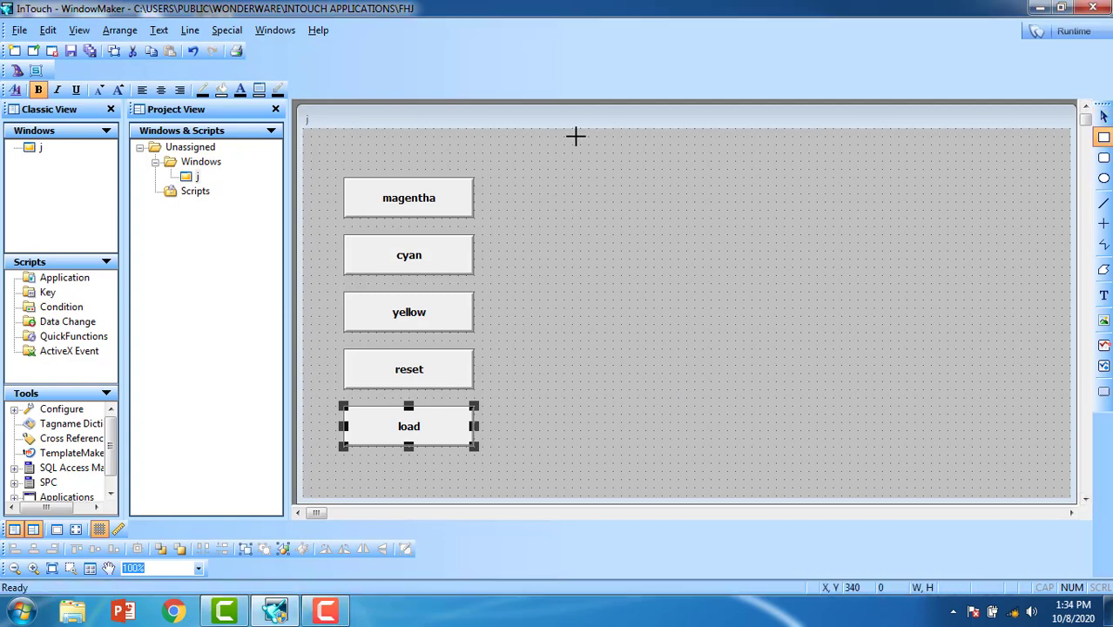
{"action": "left_click_drag", "start_coordinate": [606, 240], "coordinate": [645, 348]}
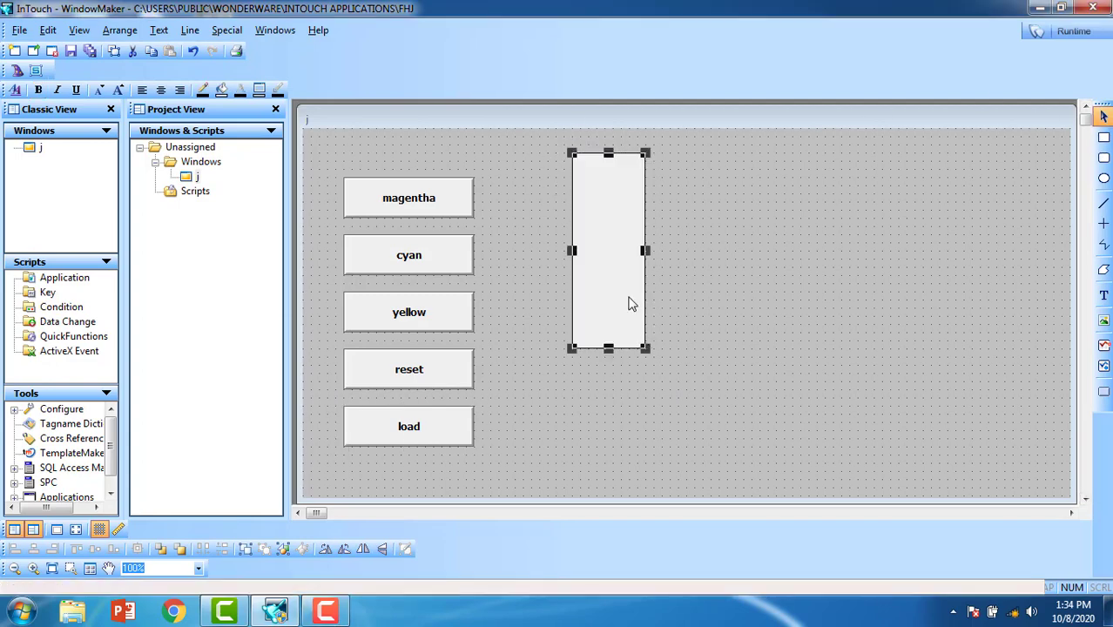
{"action": "right_click", "coordinate": [616, 262]}
{"action": "left_click", "coordinate": [668, 294]}
{"action": "right_click", "coordinate": [621, 258]}
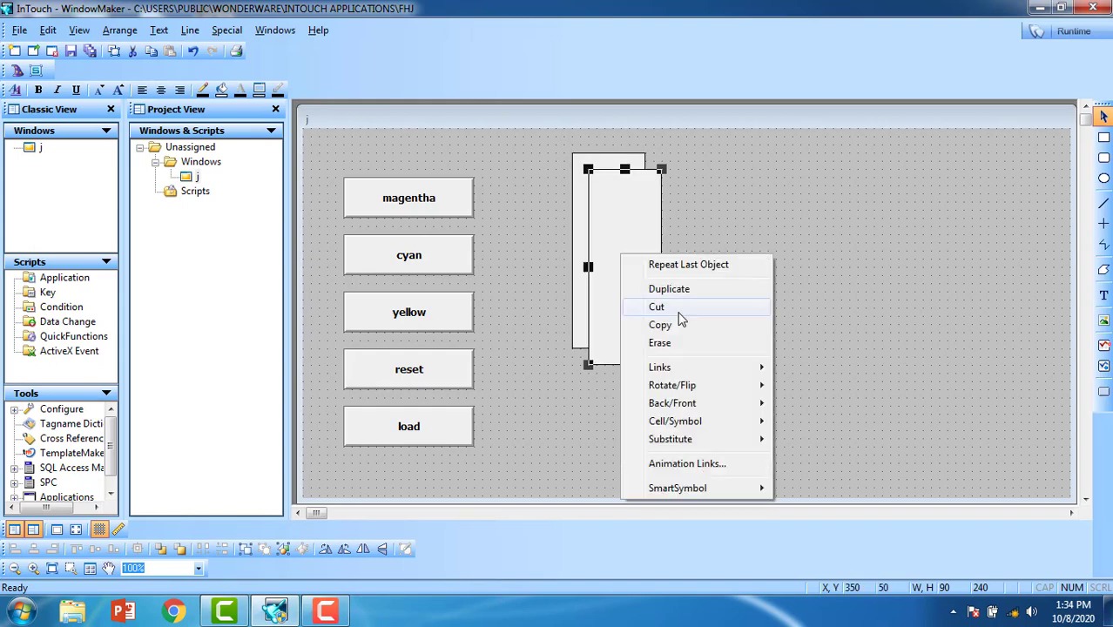
{"action": "left_click", "coordinate": [668, 289]}
{"action": "left_click_drag", "start_coordinate": [667, 251], "coordinate": [818, 242]}
{"action": "left_click", "coordinate": [644, 257]}
{"action": "left_click_drag", "start_coordinate": [644, 257], "coordinate": [790, 241]}
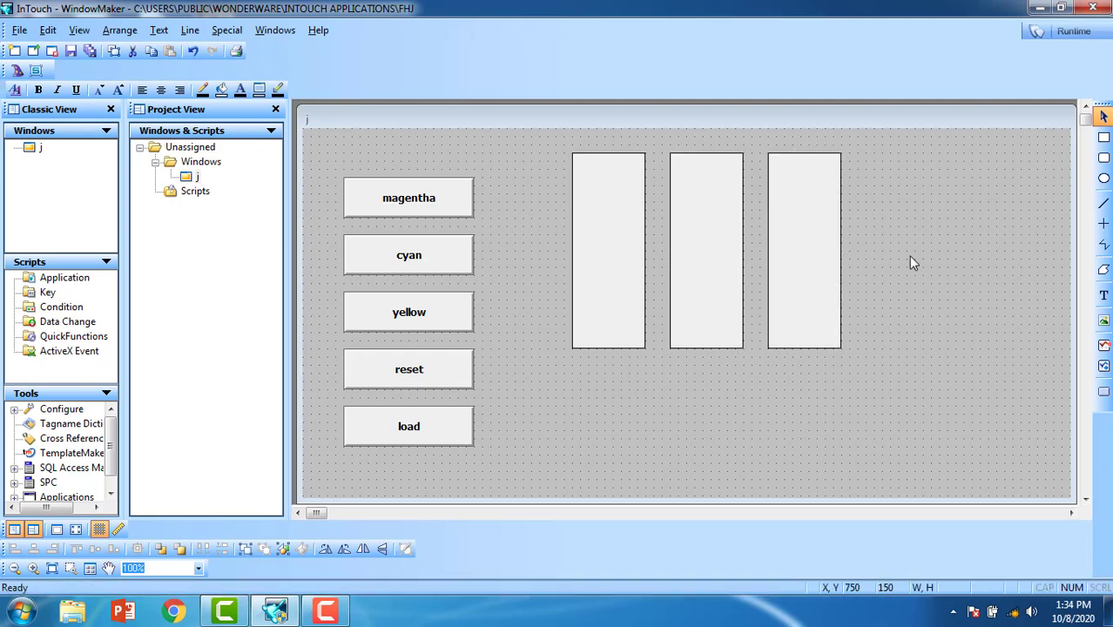
{"action": "left_click", "coordinate": [871, 263]}
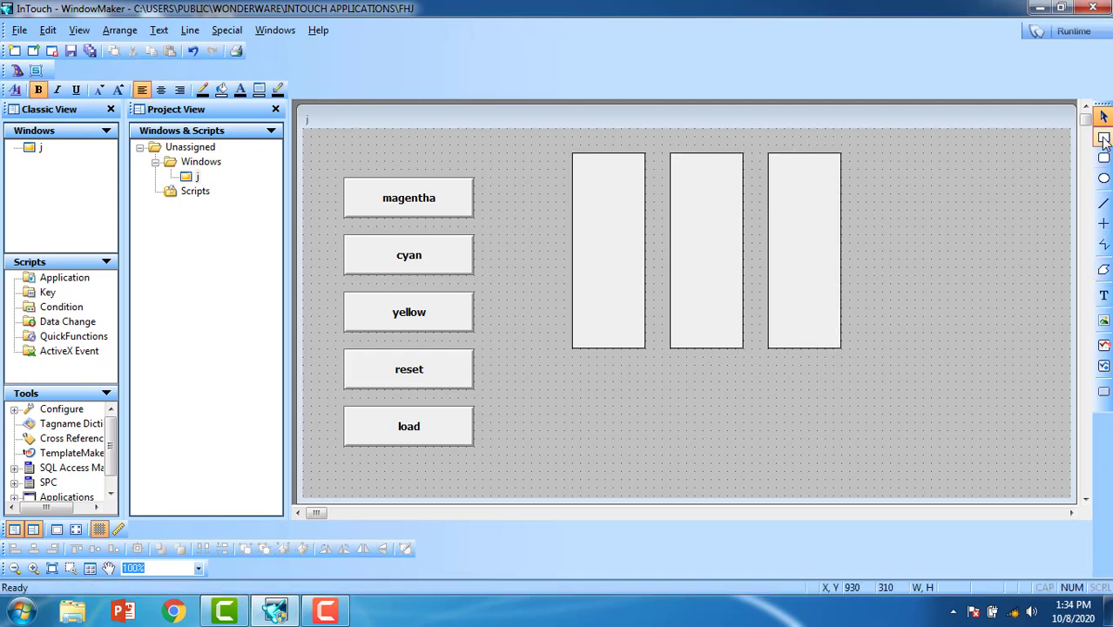
Step: Draw a wide rectangle beneath the three tall bars
{"action": "left_click", "coordinate": [1104, 137]}
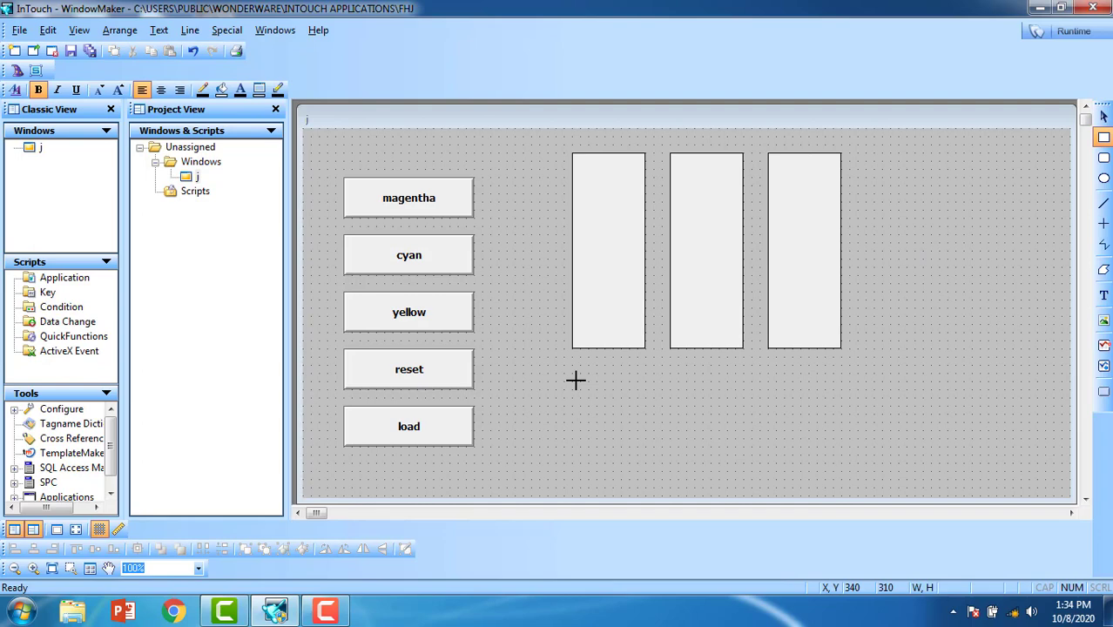
{"action": "left_click_drag", "start_coordinate": [574, 381], "coordinate": [842, 463]}
{"action": "left_click", "coordinate": [976, 389]}
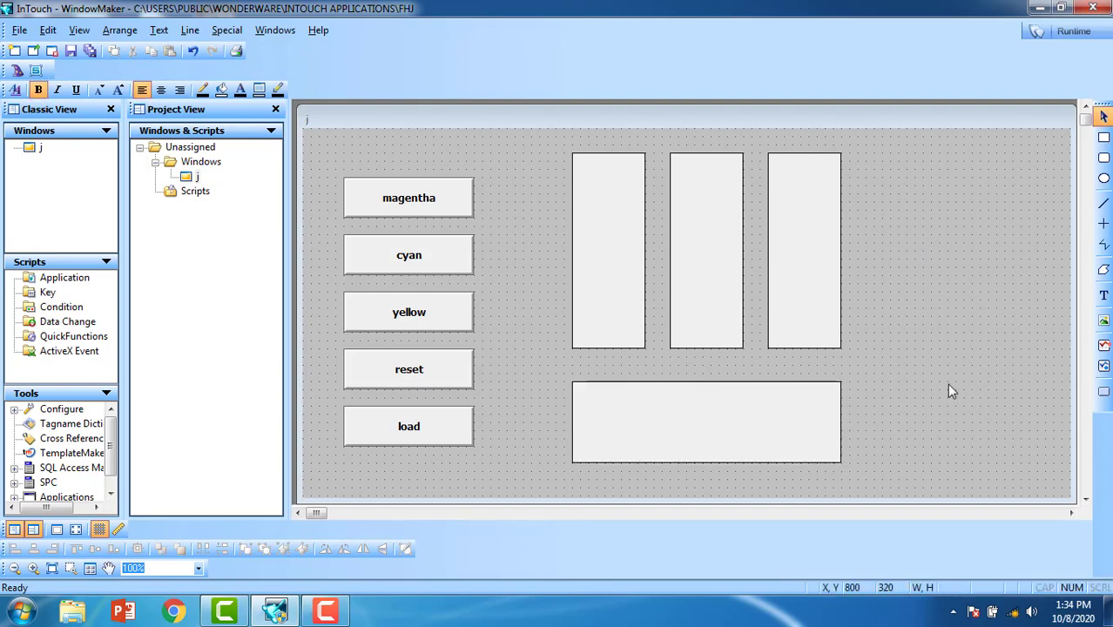
Step: Give the left bar a Percent Fill Vertical link to new I/O Integer tag r on Galaxy
{"action": "double_click", "coordinate": [608, 250]}
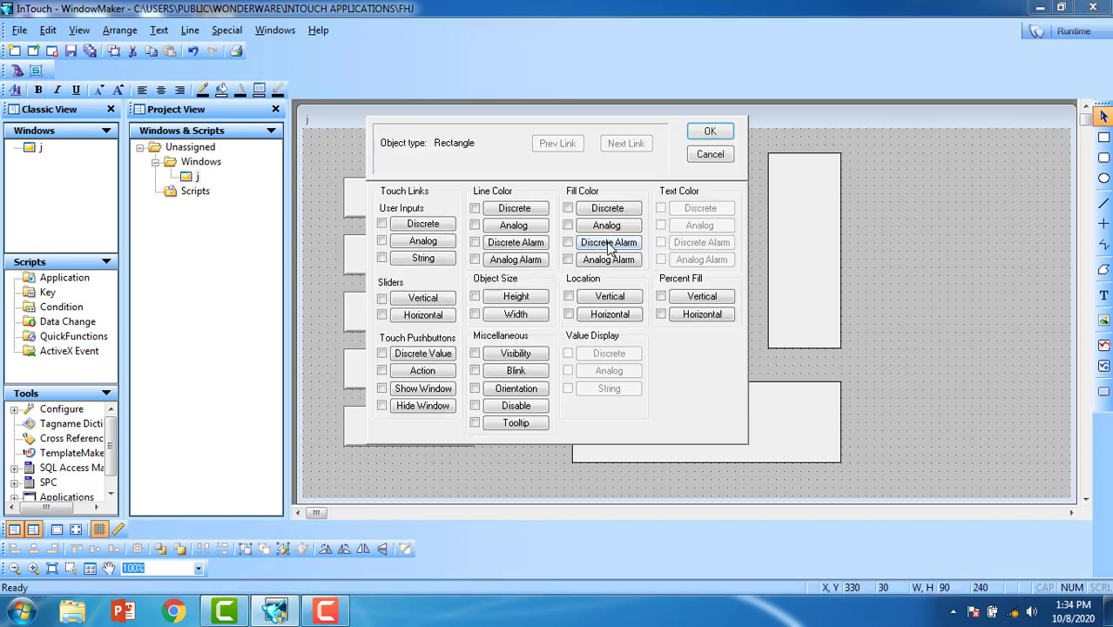
{"action": "left_click", "coordinate": [702, 297]}
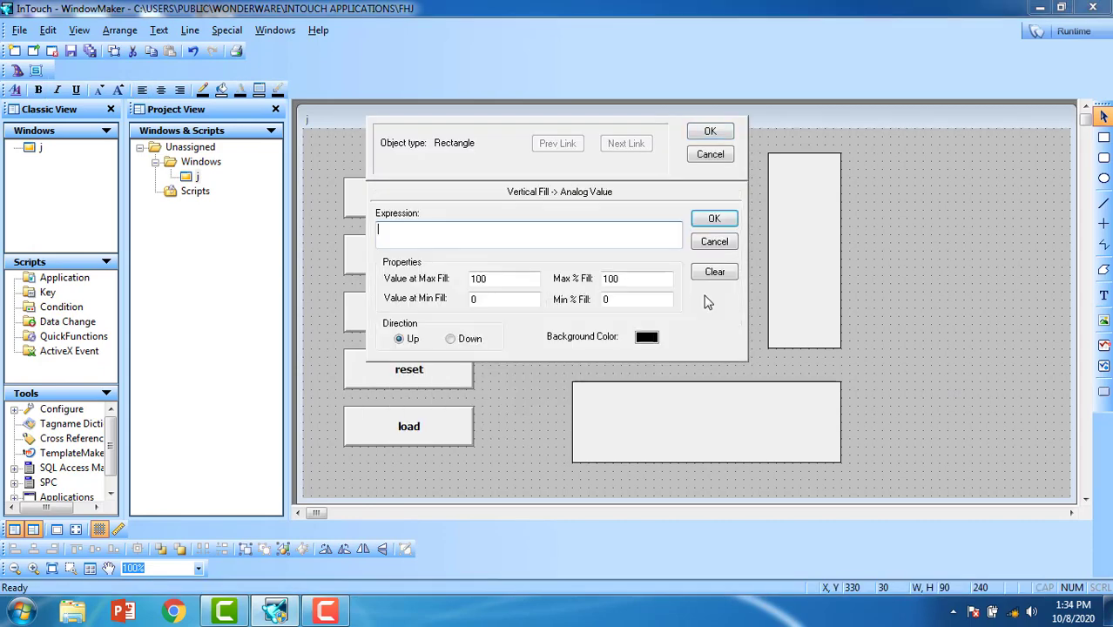
{"action": "type", "text": "t"}
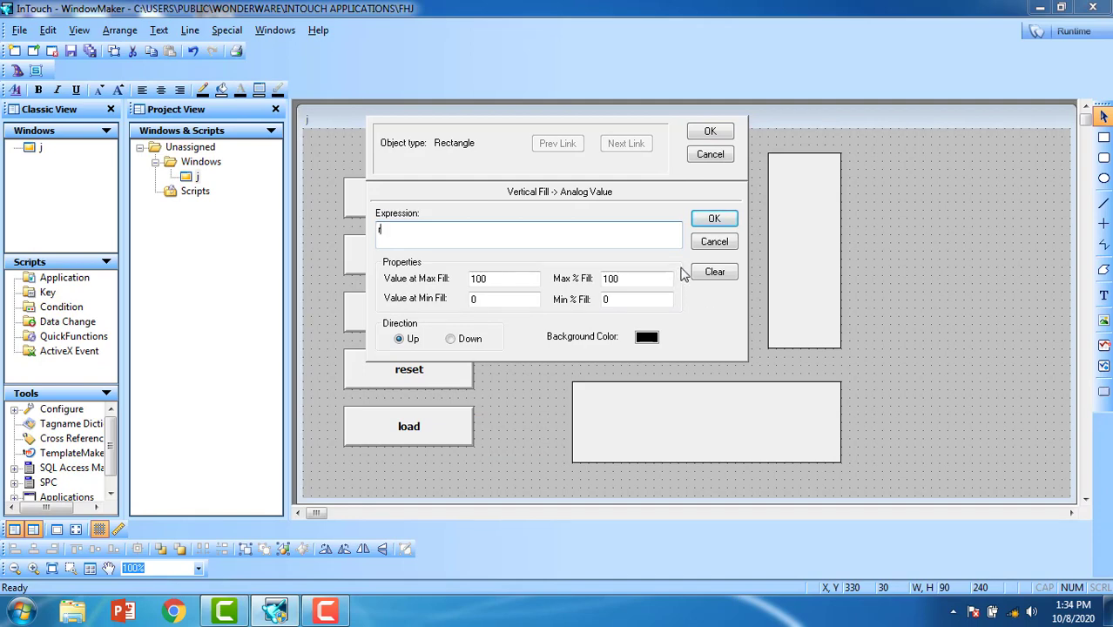
{"action": "left_click", "coordinate": [716, 219]}
{"action": "left_click", "coordinate": [527, 341]}
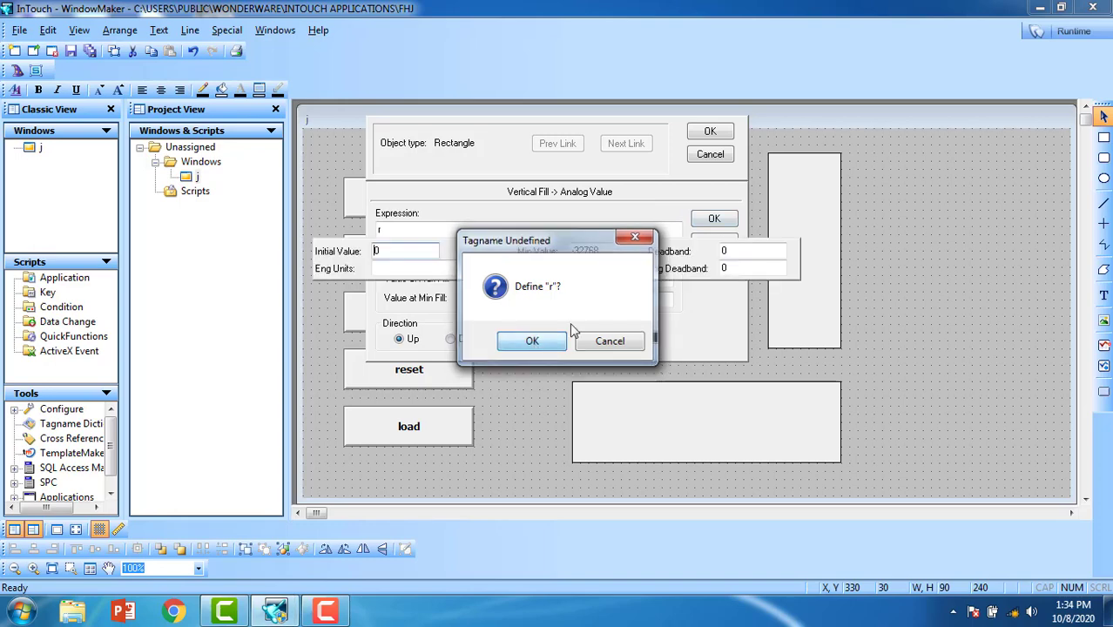
{"action": "left_click", "coordinate": [558, 163]}
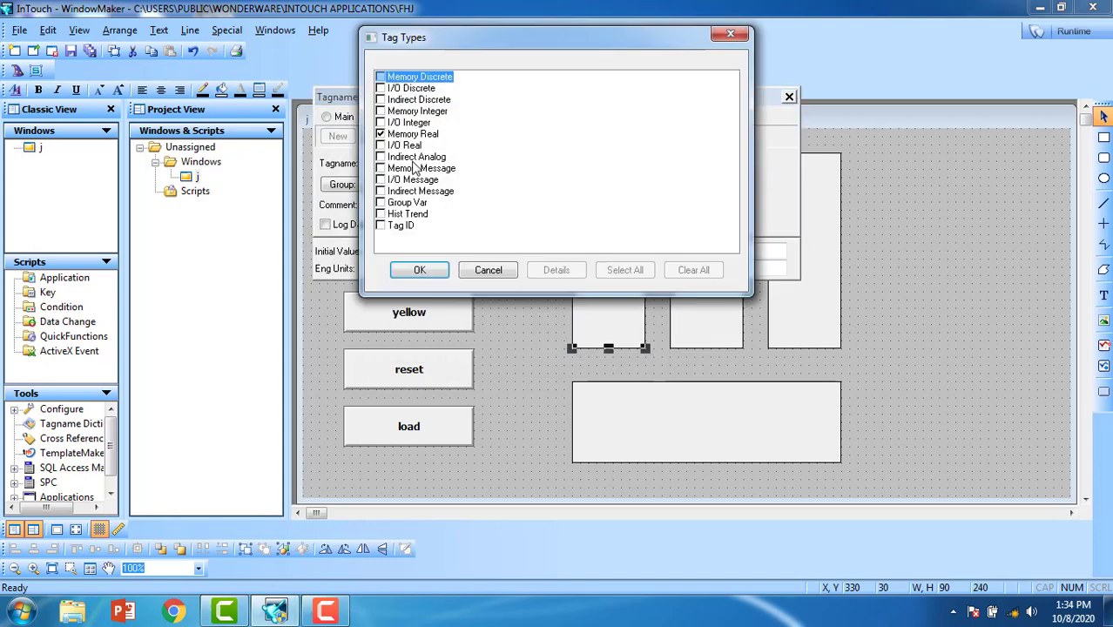
{"action": "left_click", "coordinate": [381, 123]}
{"action": "left_click", "coordinate": [427, 271]}
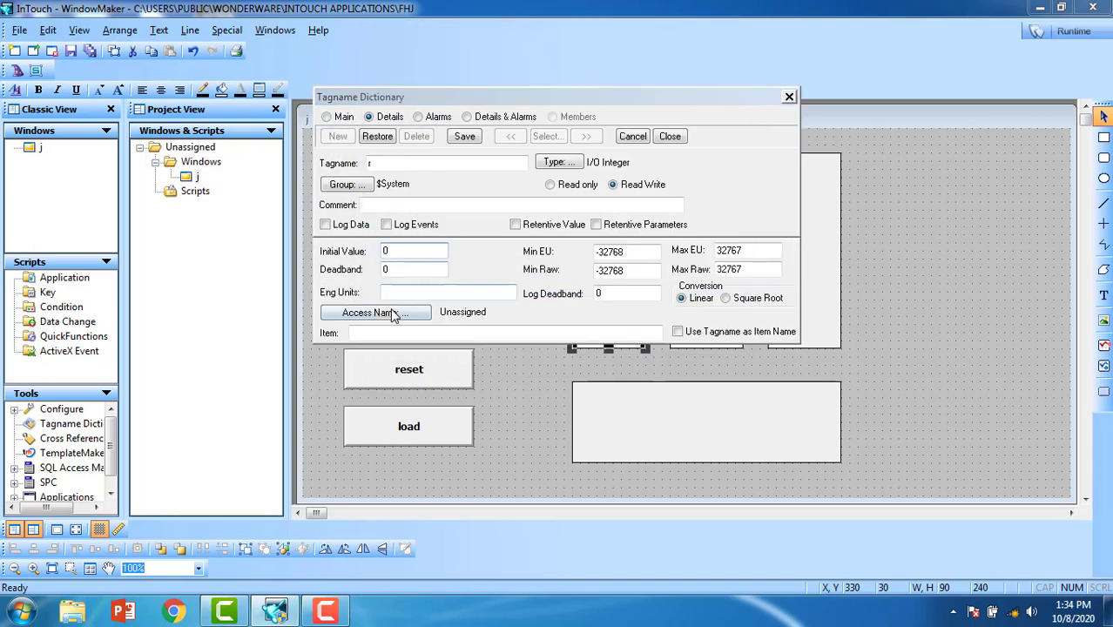
{"action": "left_click", "coordinate": [392, 312]}
{"action": "left_click", "coordinate": [670, 274]}
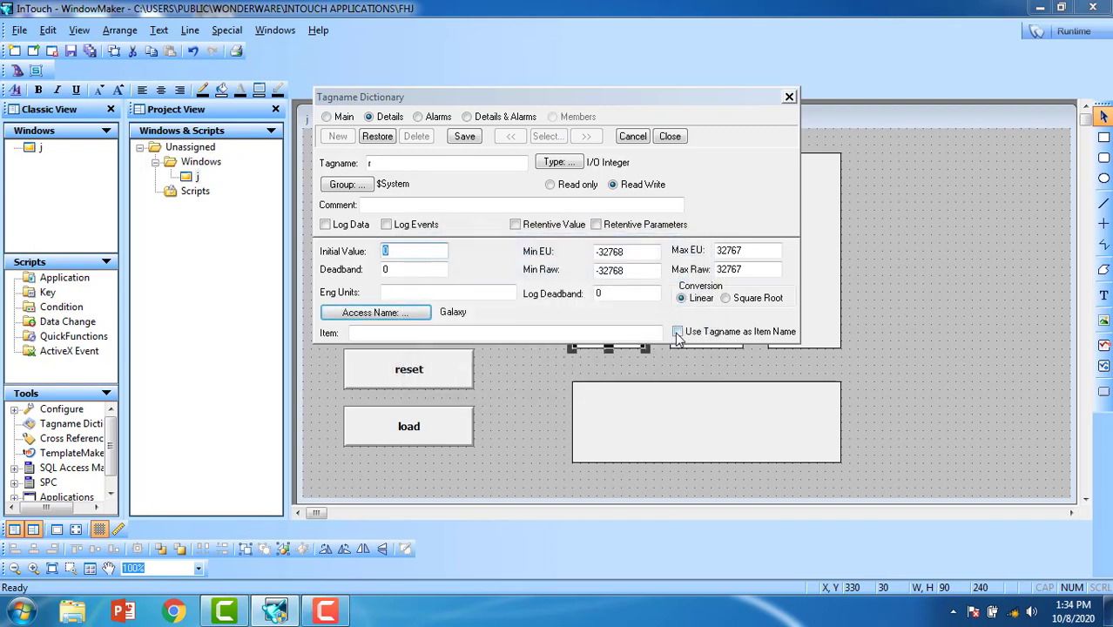
{"action": "left_click", "coordinate": [677, 332]}
{"action": "left_click", "coordinate": [464, 137]}
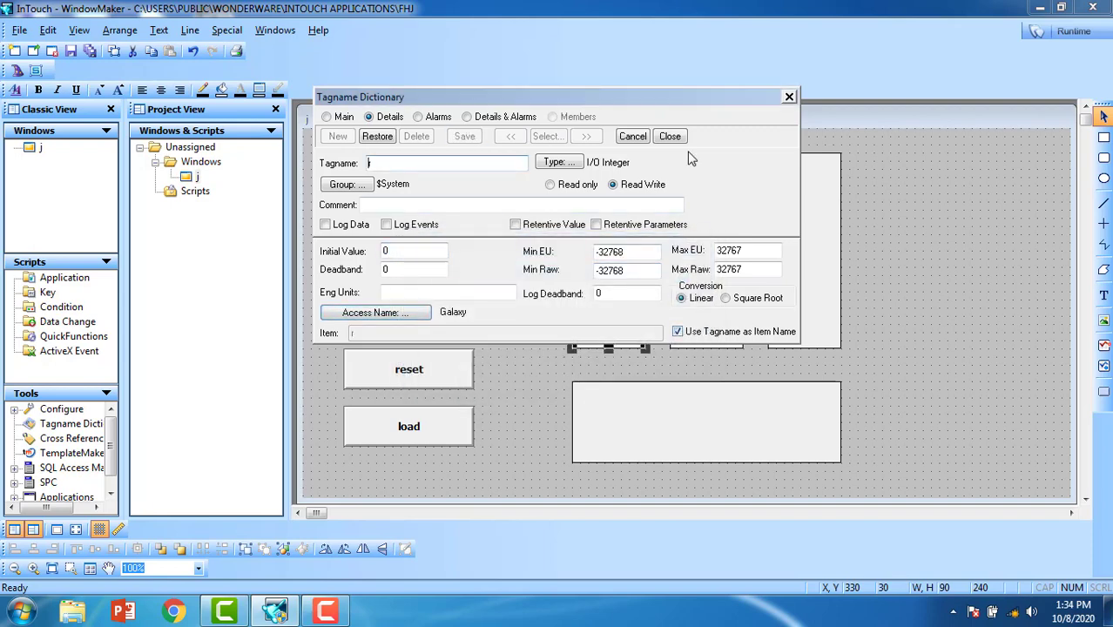
{"action": "left_click", "coordinate": [670, 136]}
{"action": "left_click", "coordinate": [708, 131]}
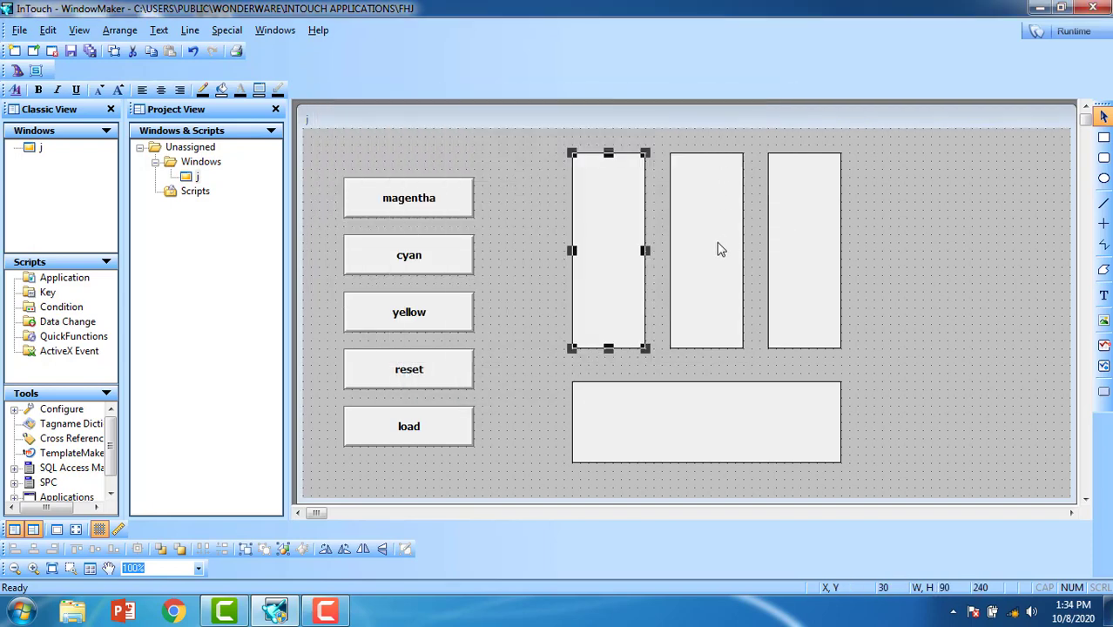
Step: Give the middle bar a Percent Fill Vertical link to new I/O Integer tag g, tagname as item
{"action": "left_click", "coordinate": [719, 250]}
{"action": "double_click", "coordinate": [707, 239]}
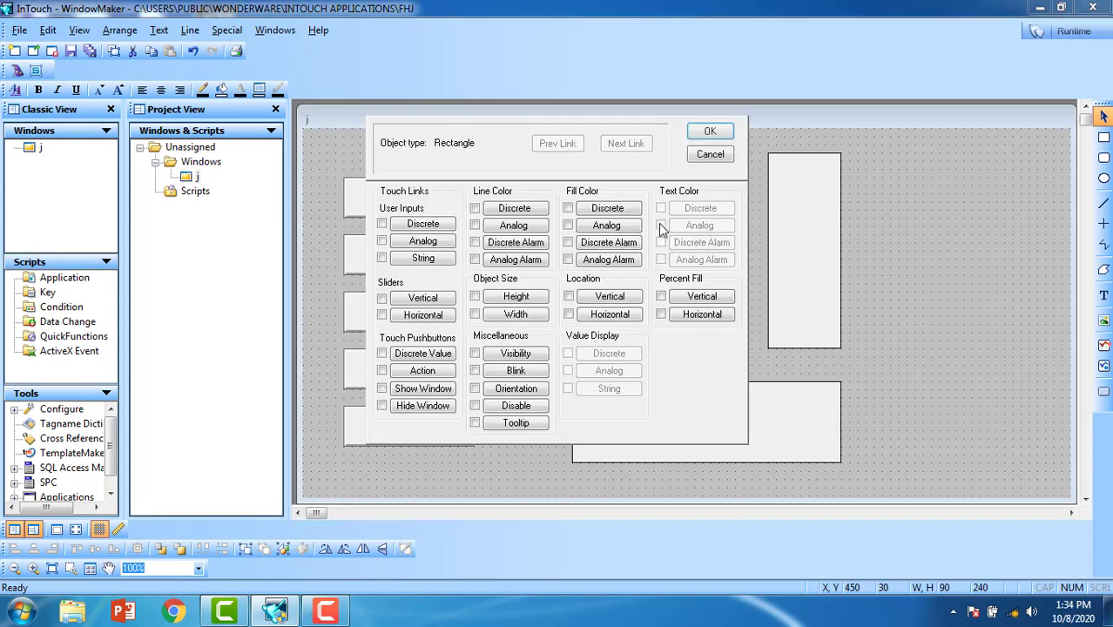
{"action": "left_click", "coordinate": [702, 297]}
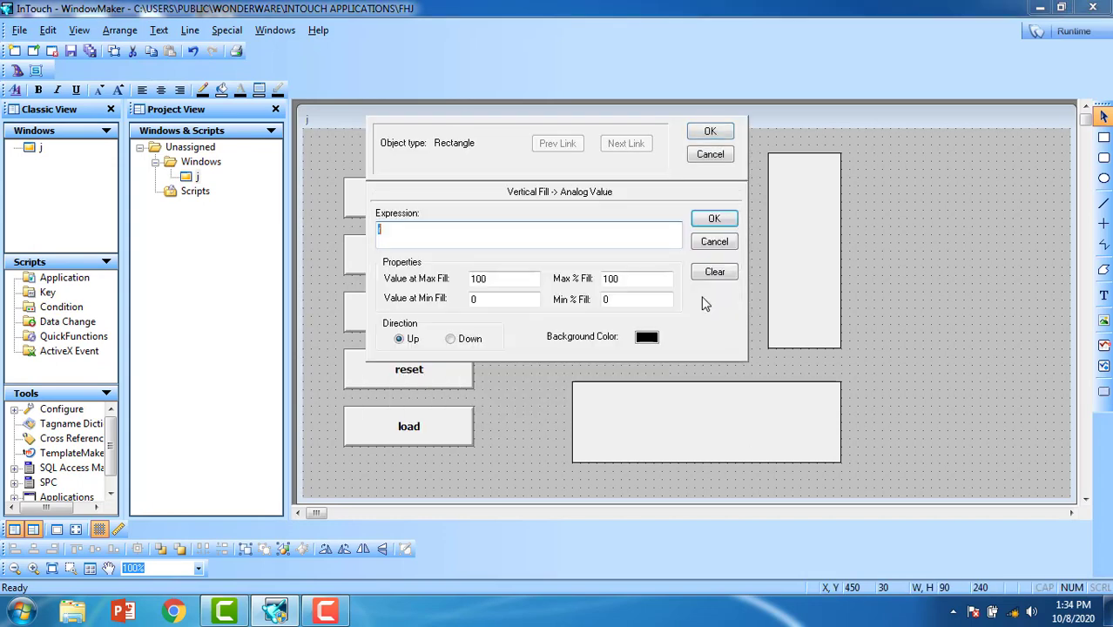
{"action": "left_click", "coordinate": [713, 218]}
{"action": "key", "text": "Return"}
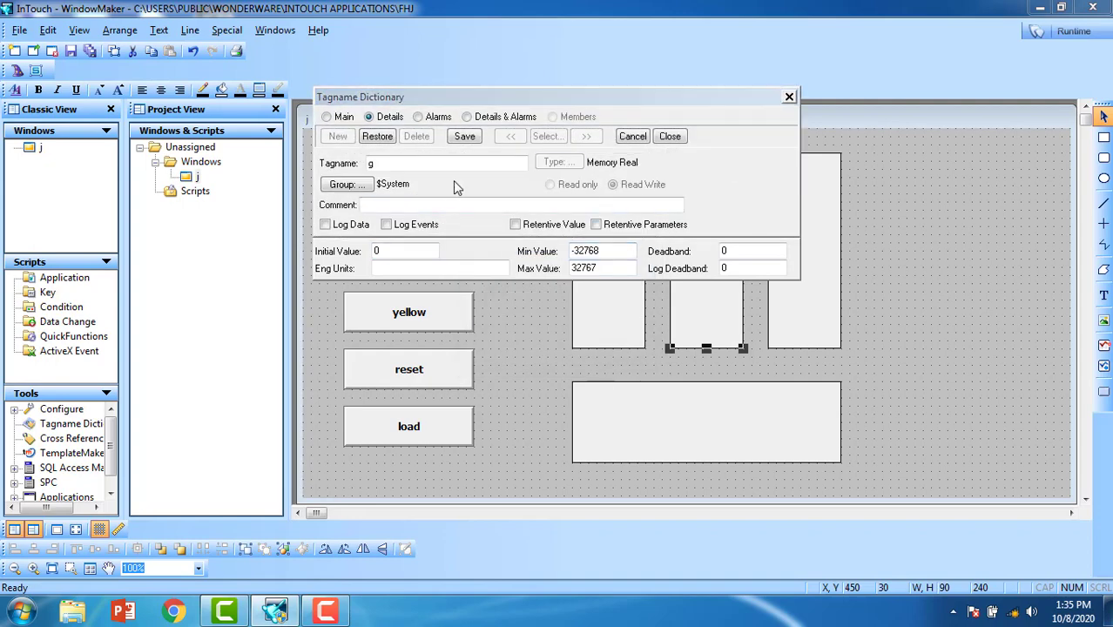
{"action": "left_click", "coordinate": [559, 162]}
{"action": "double_click", "coordinate": [392, 123]}
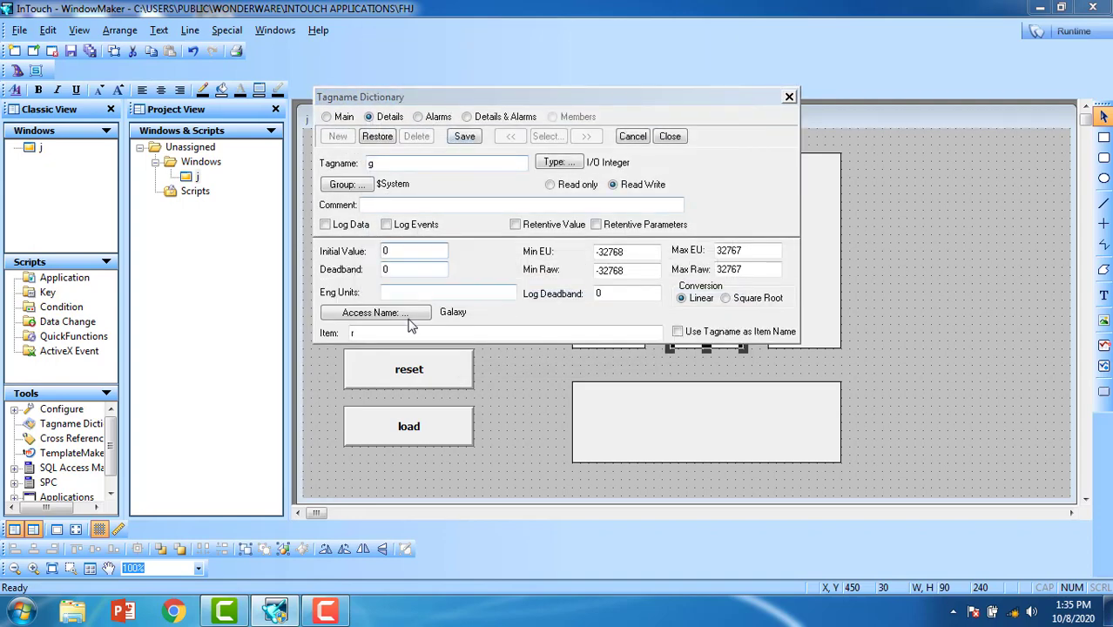
{"action": "left_click", "coordinate": [678, 332]}
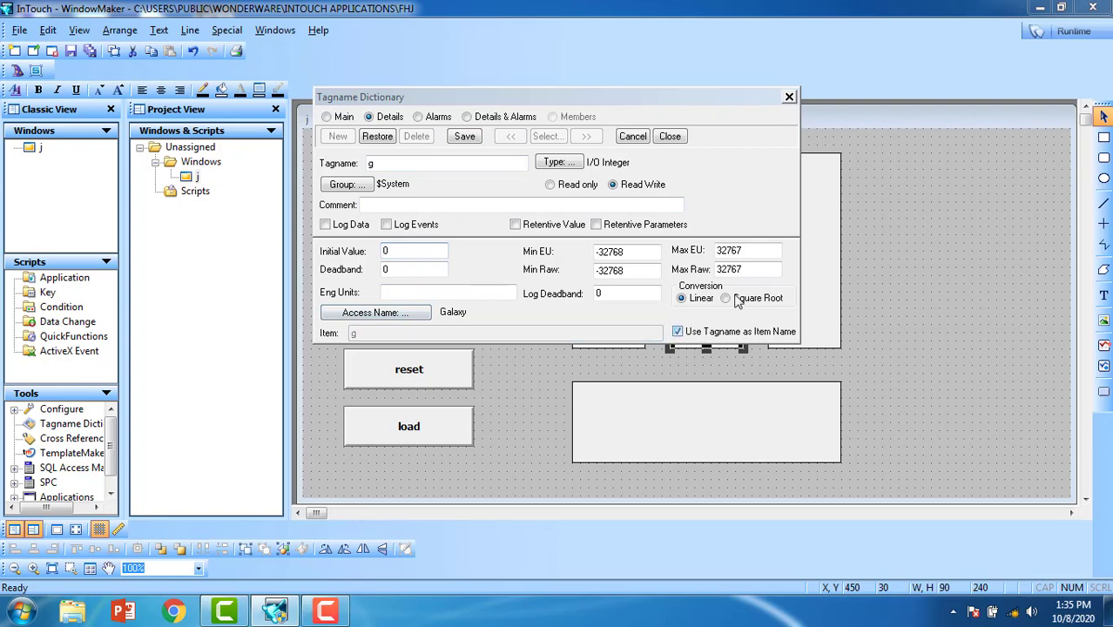
{"action": "left_click", "coordinate": [461, 137]}
{"action": "left_click", "coordinate": [670, 136]}
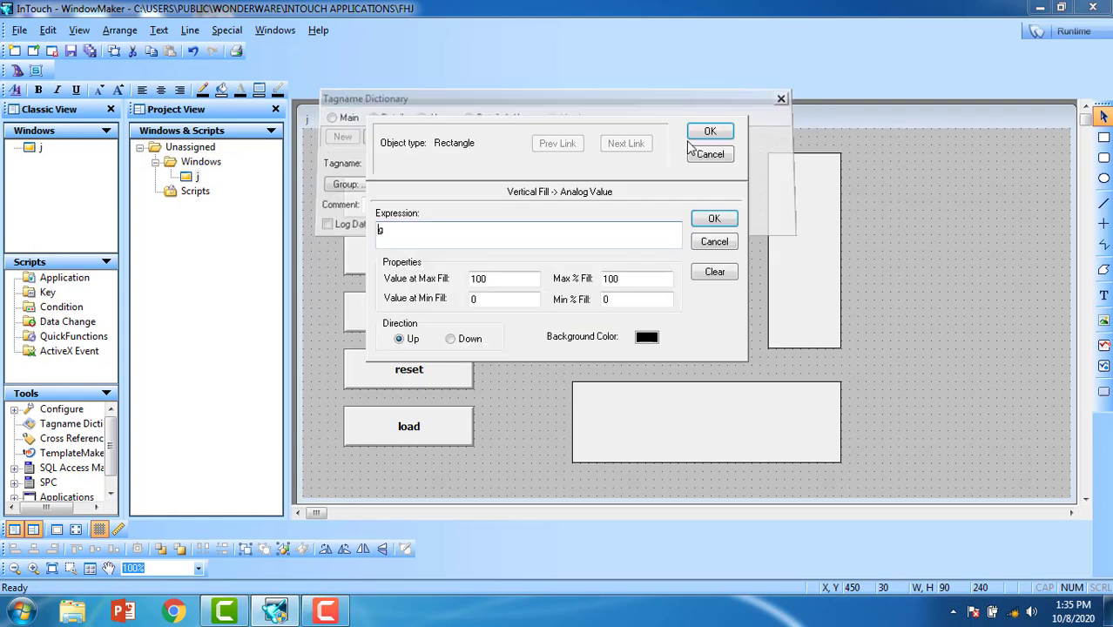
Step: Link the right bar's vertical fill to new I/O Integer tag b, using the tagname as item name
{"action": "left_click", "coordinate": [706, 131]}
{"action": "double_click", "coordinate": [788, 245]}
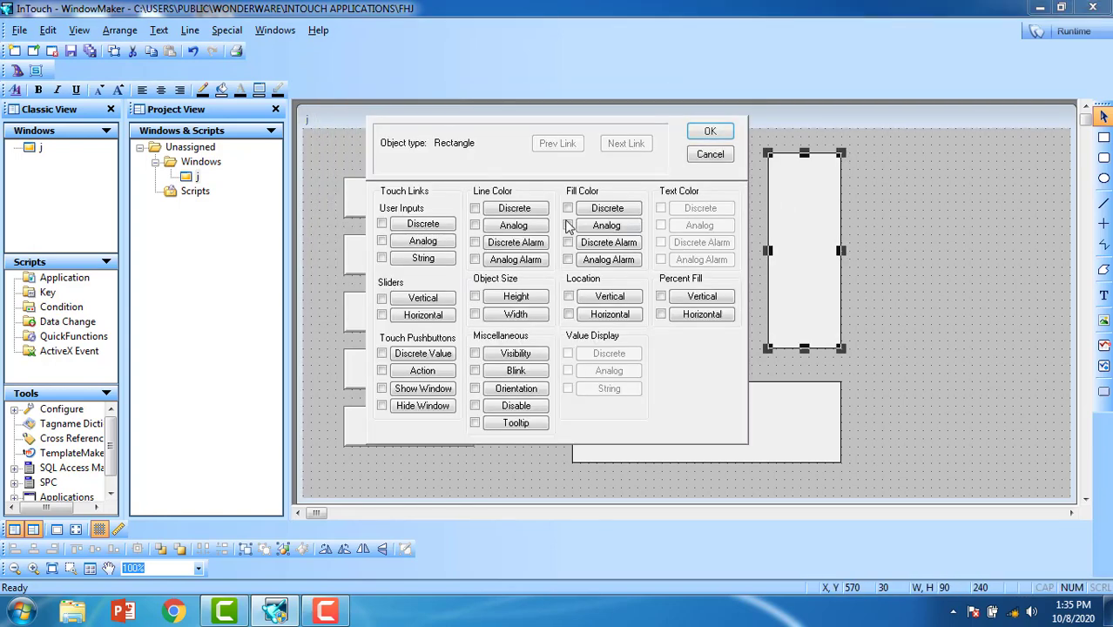
{"action": "left_click", "coordinate": [696, 301]}
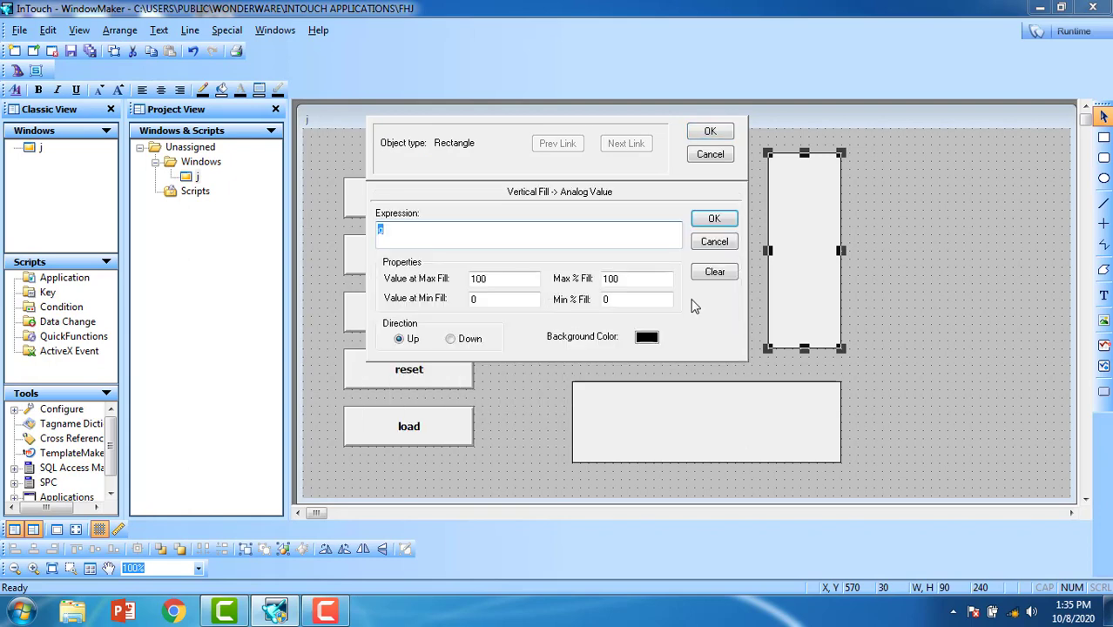
{"action": "left_click", "coordinate": [710, 218]}
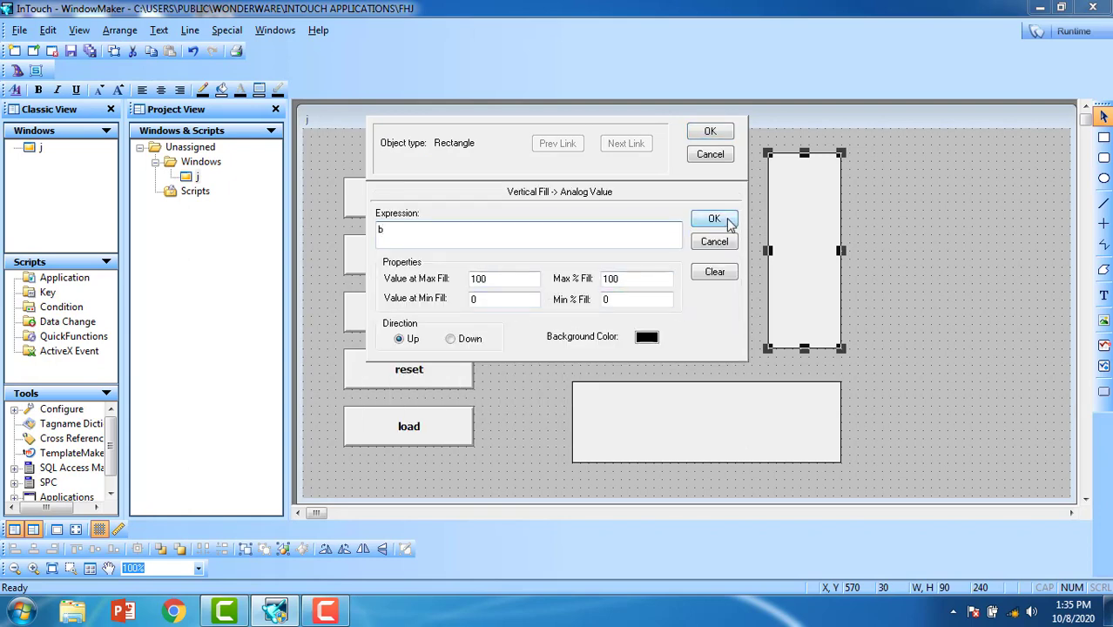
{"action": "left_click", "coordinate": [526, 340]}
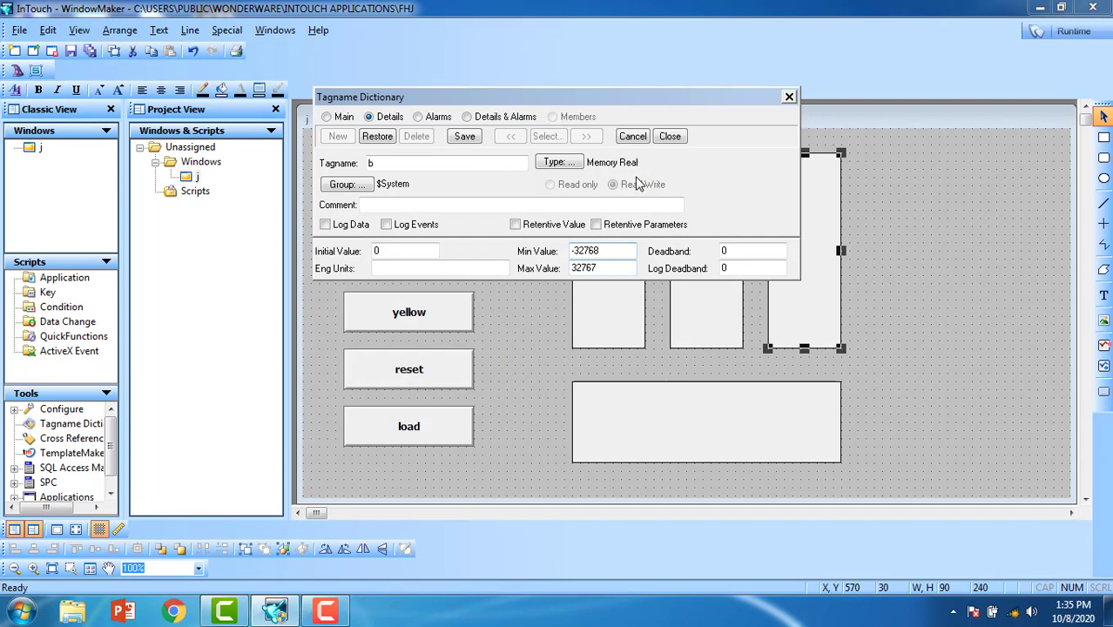
{"action": "left_click", "coordinate": [551, 163]}
{"action": "left_click", "coordinate": [387, 123]}
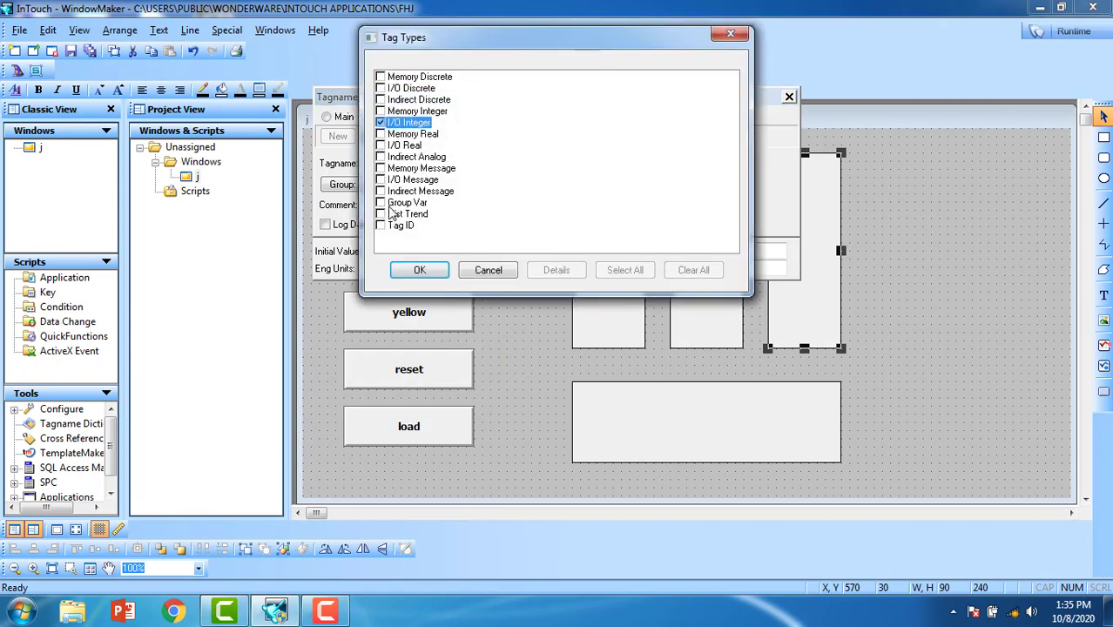
{"action": "left_click", "coordinate": [426, 264]}
{"action": "left_click", "coordinate": [677, 331]}
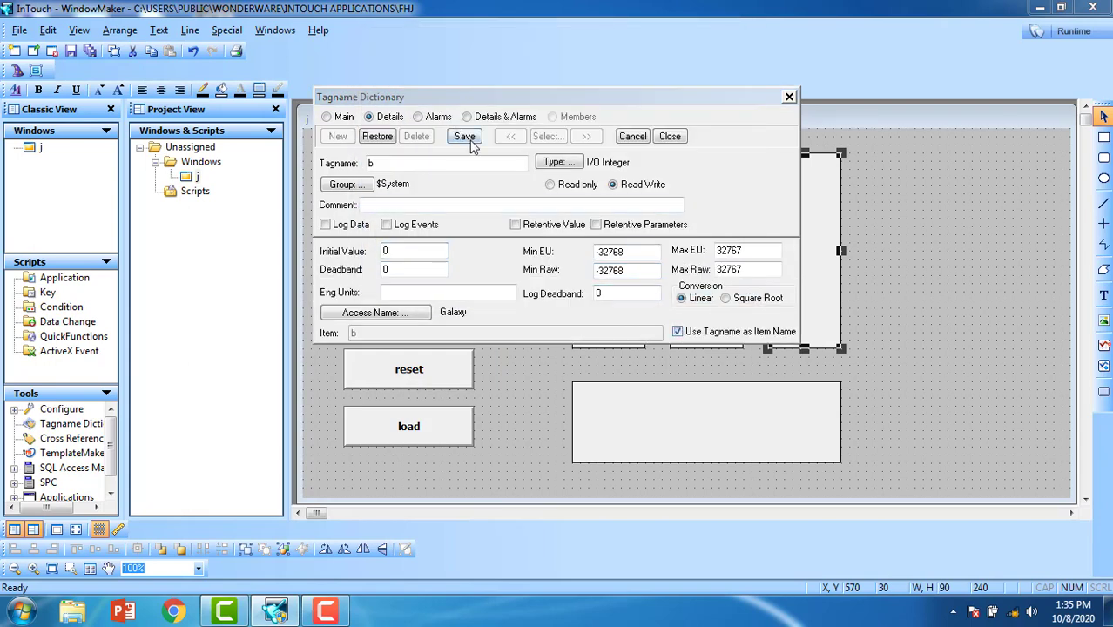
{"action": "left_click", "coordinate": [466, 138]}
{"action": "left_click", "coordinate": [670, 138]}
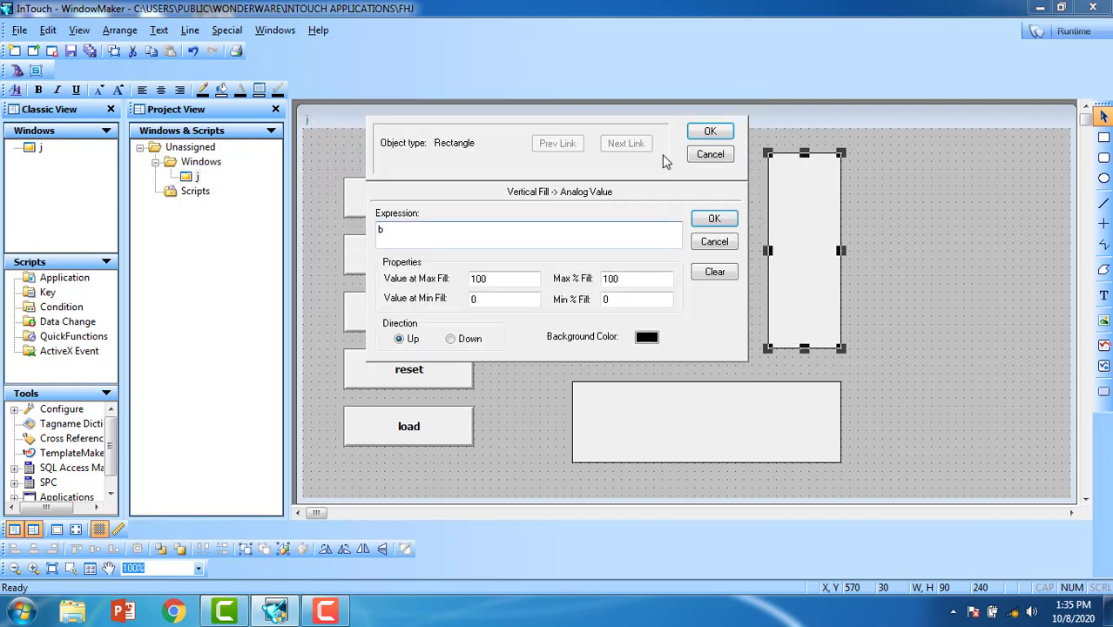
{"action": "left_click", "coordinate": [712, 130]}
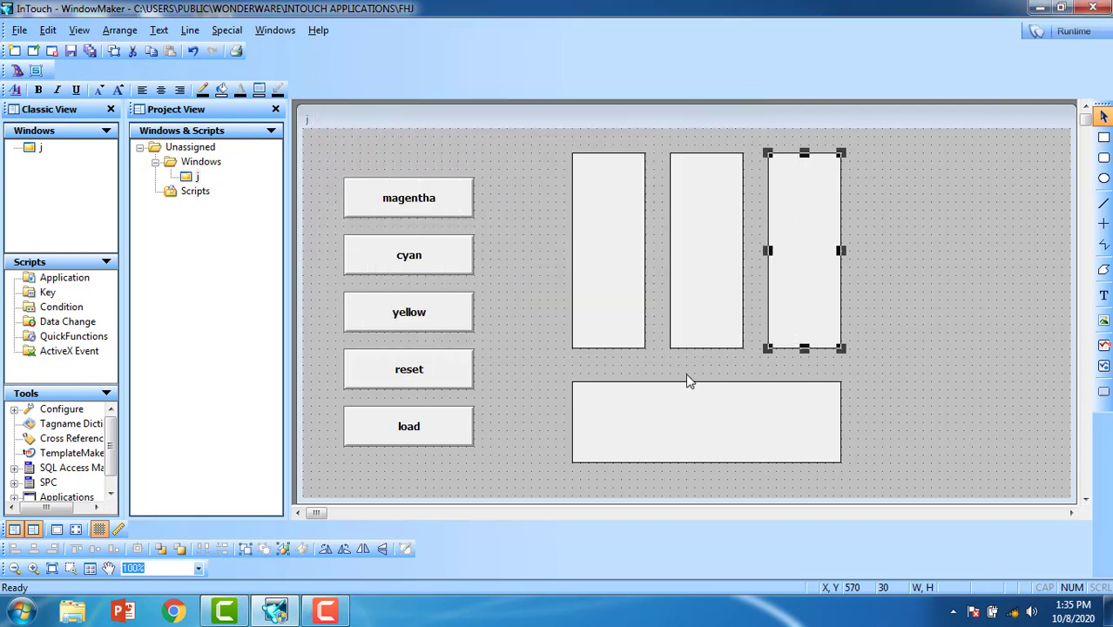
Step: Add a vertical percent fill to the bottom bar with expression t and maximum value 300
{"action": "double_click", "coordinate": [683, 423]}
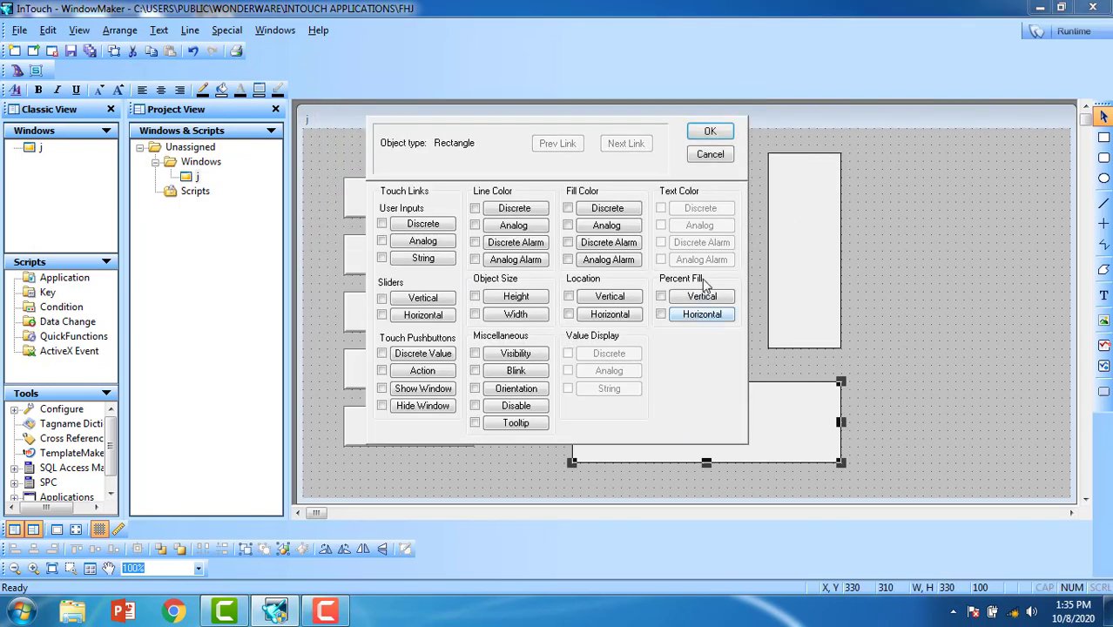
{"action": "left_click", "coordinate": [702, 296]}
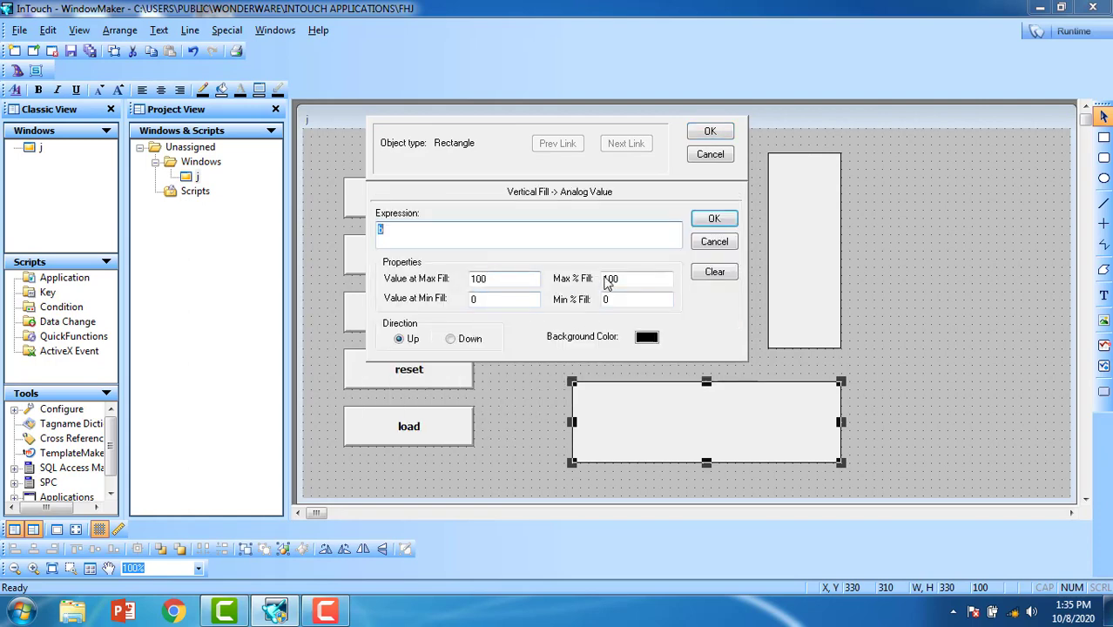
{"action": "double_click", "coordinate": [501, 279]}
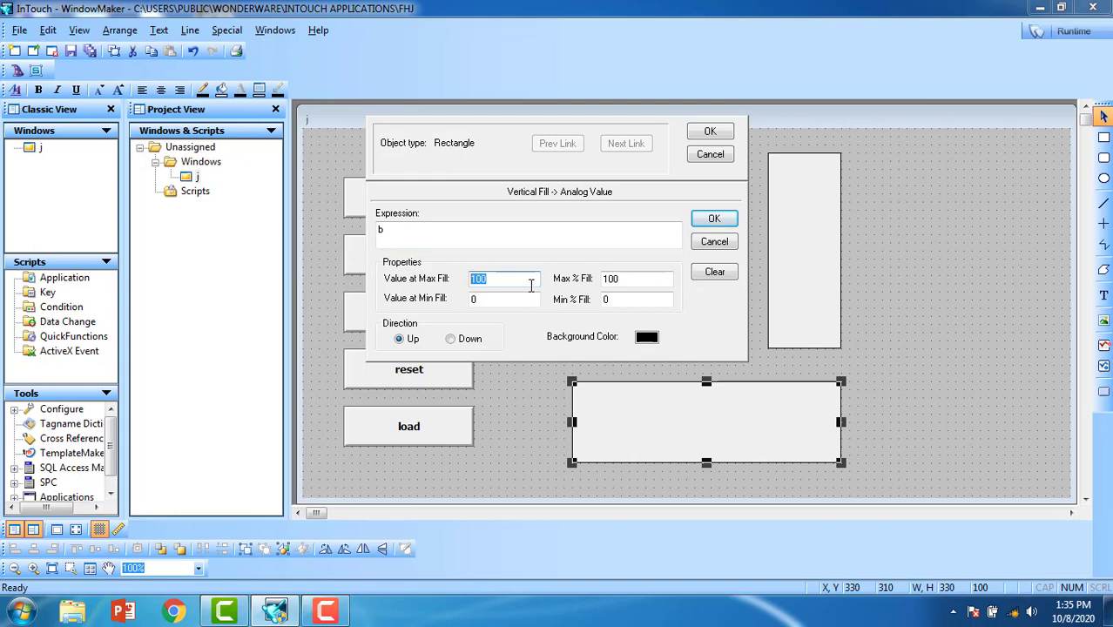
{"action": "type", "text": "30"}
{"action": "left_click", "coordinate": [434, 231]}
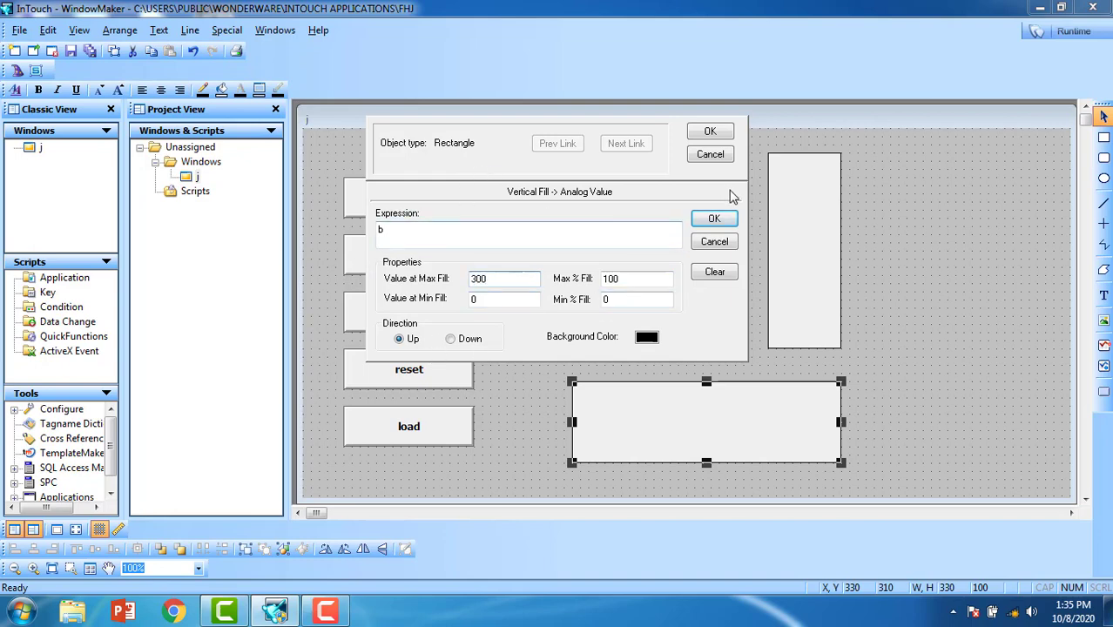
{"action": "double_click", "coordinate": [438, 229]}
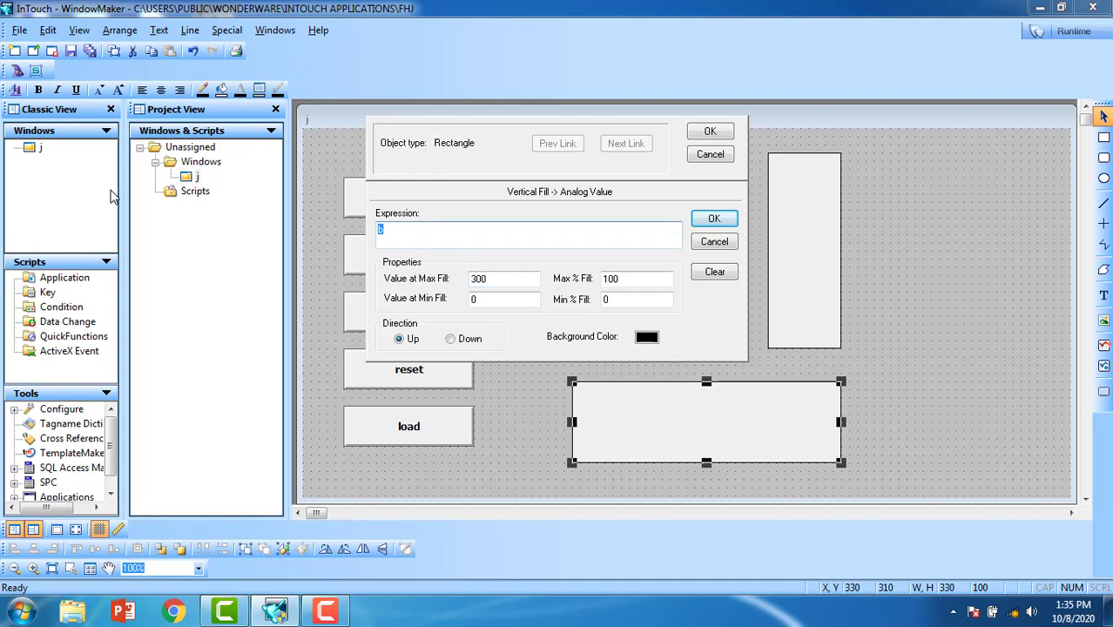
{"action": "left_click", "coordinate": [715, 220]}
Step: Define t as an I/O Integer tag using its tagname as item, save it, and confirm the fill link
{"action": "left_click", "coordinate": [532, 340]}
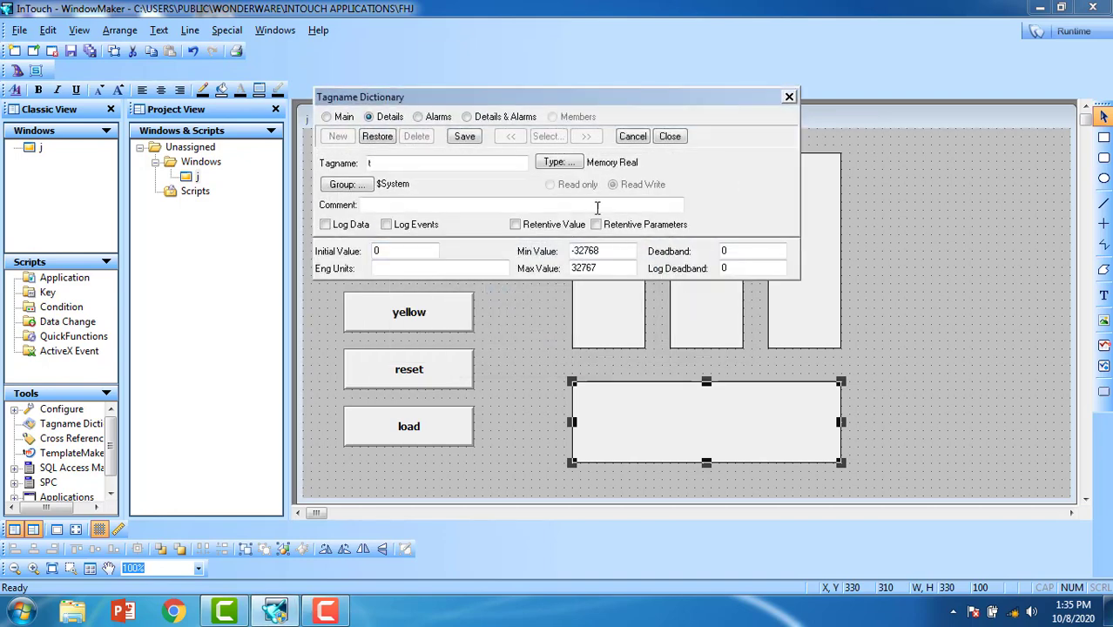
{"action": "left_click", "coordinate": [558, 162]}
{"action": "left_click", "coordinate": [399, 125]}
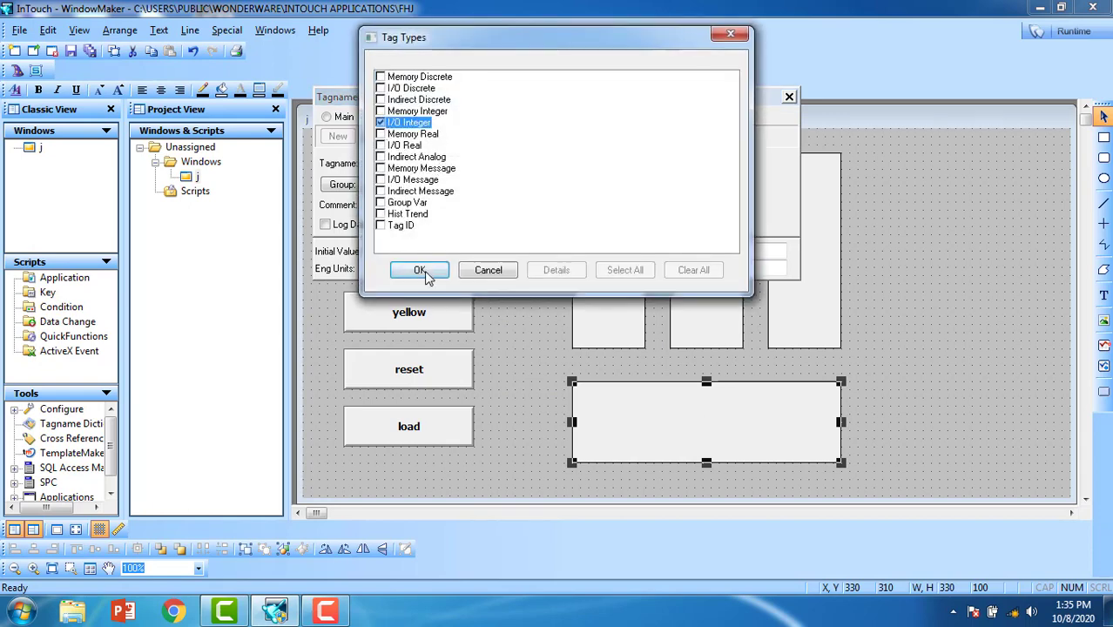
{"action": "left_click", "coordinate": [424, 267]}
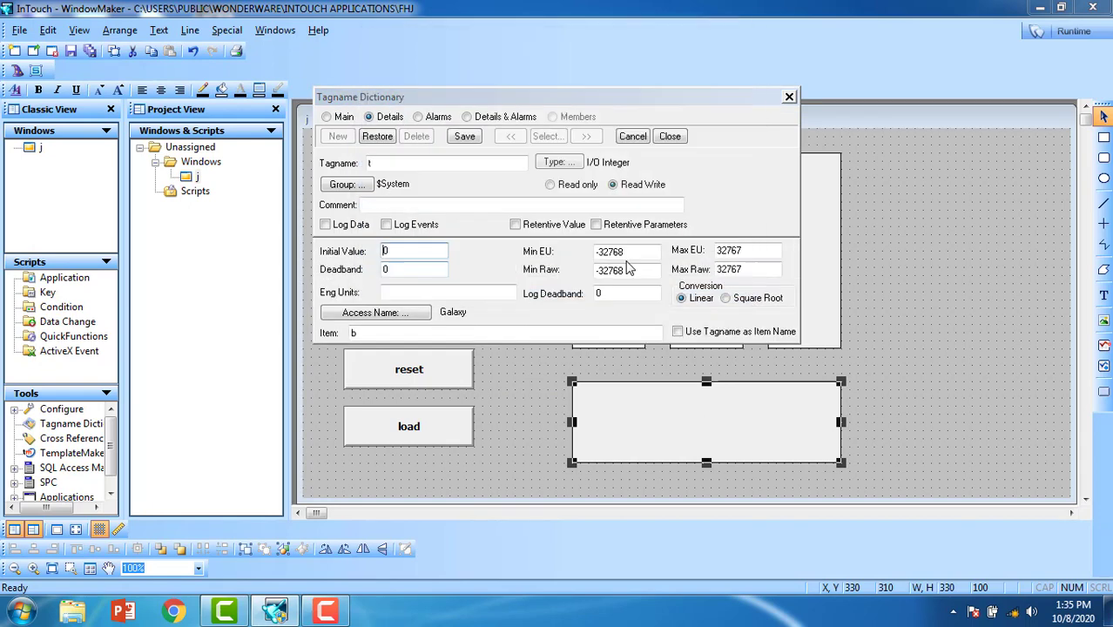
{"action": "left_click", "coordinate": [679, 334]}
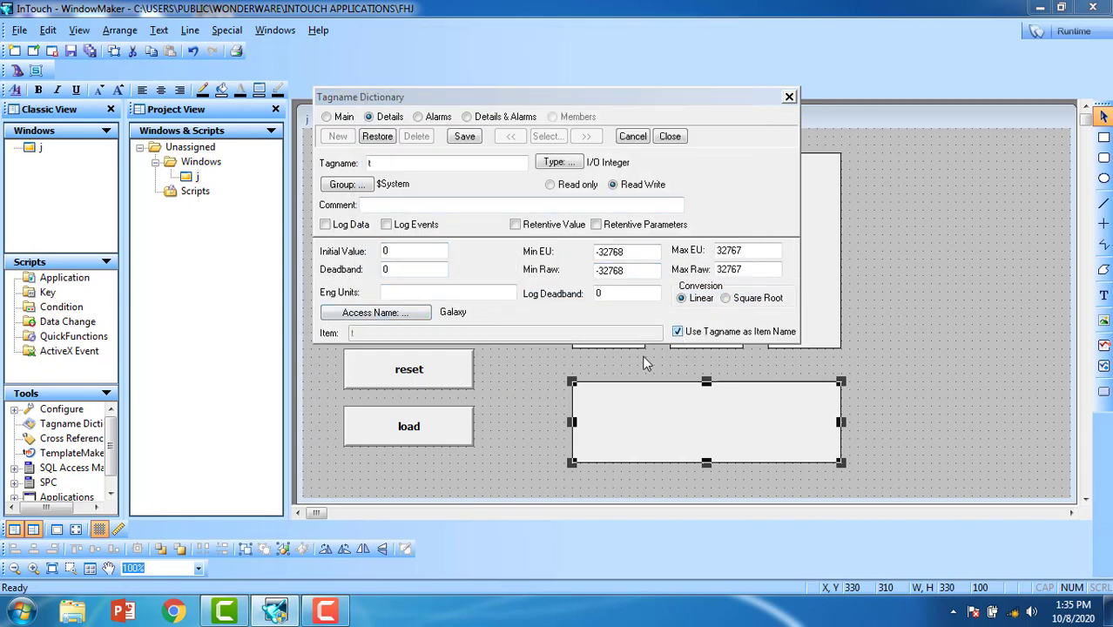
{"action": "left_click", "coordinate": [470, 140]}
{"action": "left_click", "coordinate": [674, 140]}
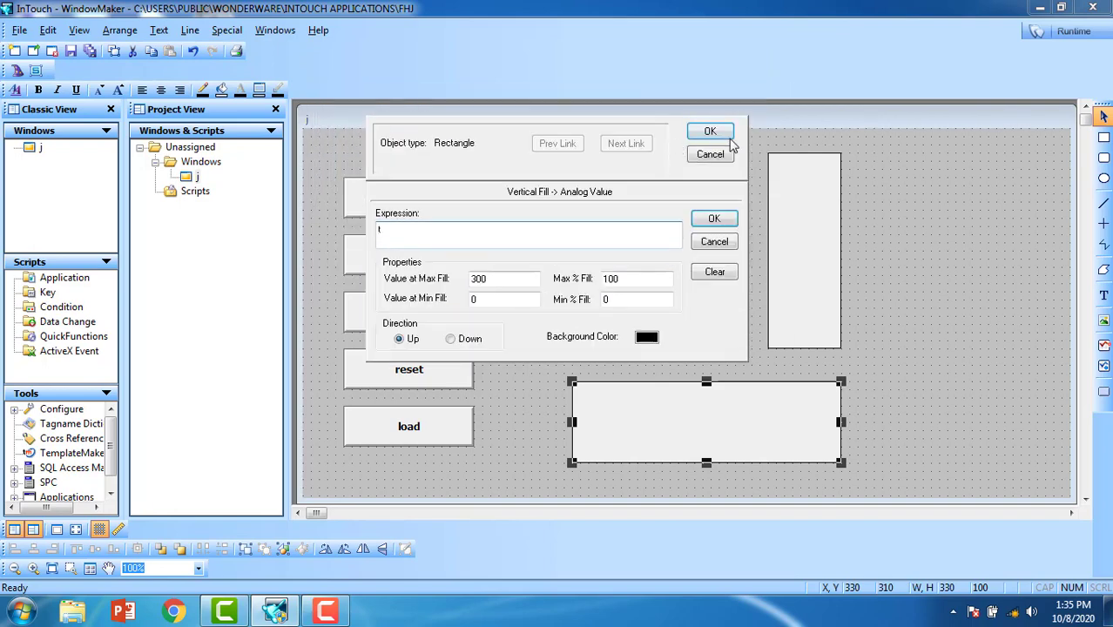
{"action": "left_click", "coordinate": [713, 132]}
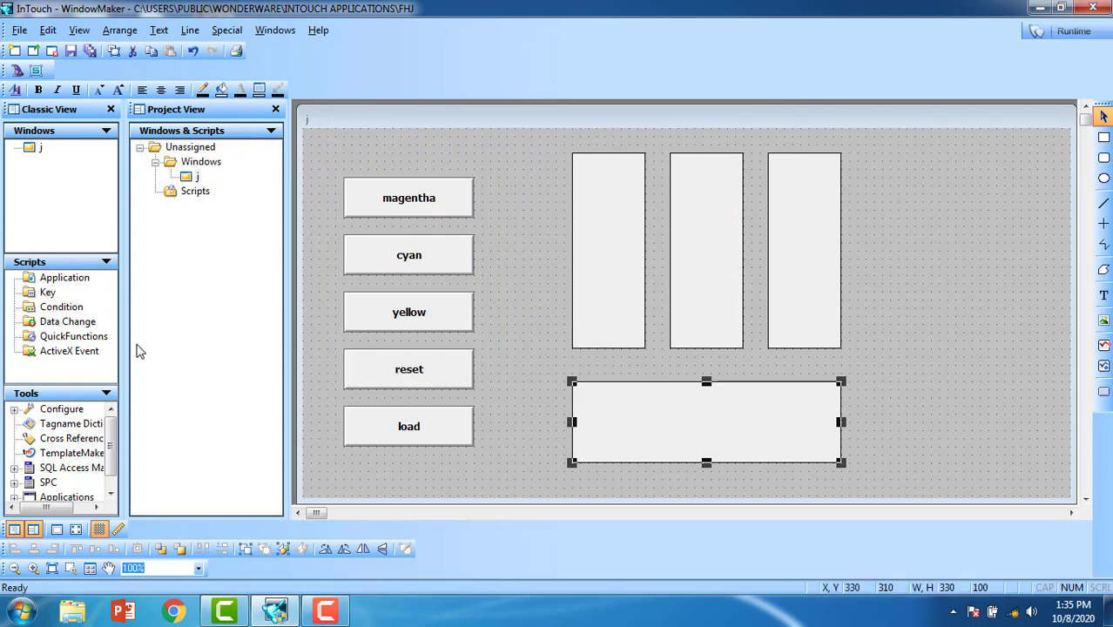
Step: Expand Applications in the Tools tree and launch the Recipe Manager
{"action": "scroll", "coordinate": [59, 484], "scroll_direction": "down", "scroll_amount": 1}
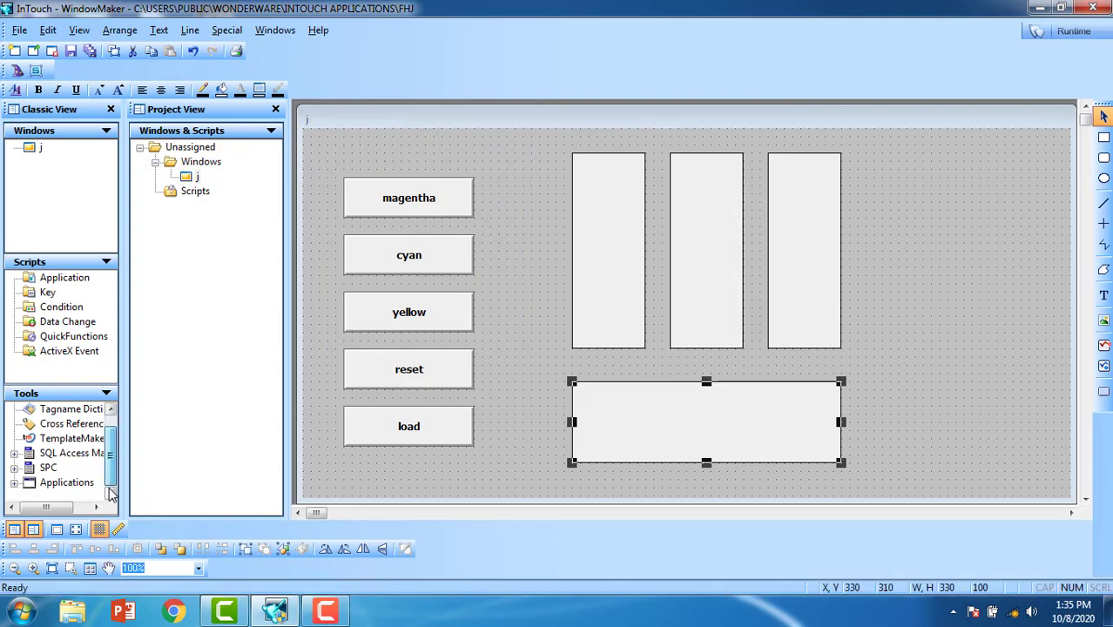
{"action": "double_click", "coordinate": [58, 483]}
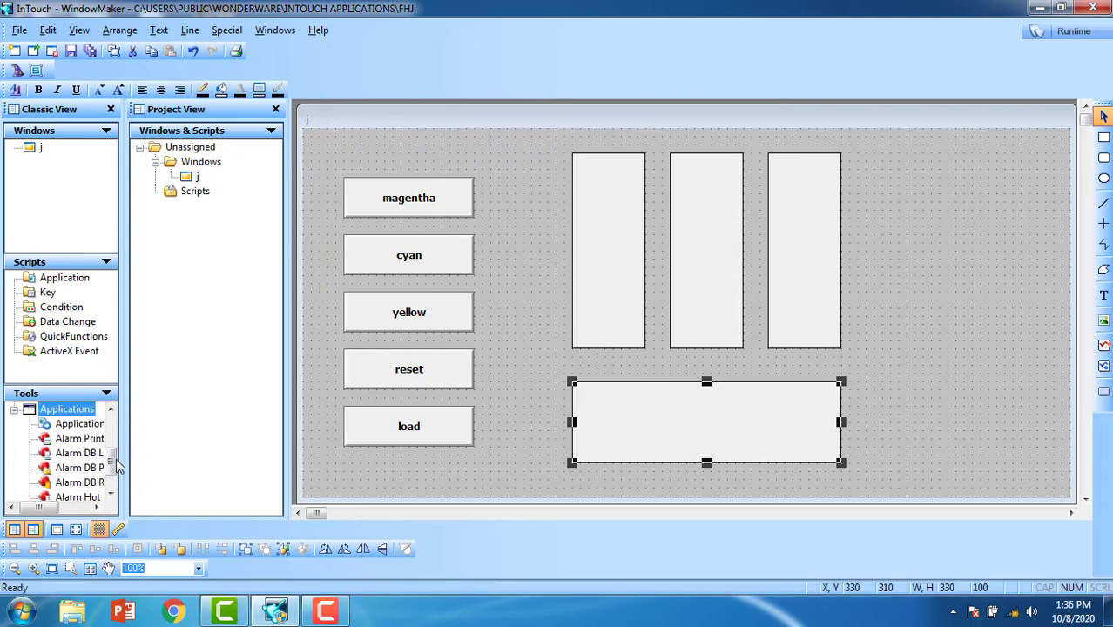
{"action": "scroll", "coordinate": [118, 493], "scroll_direction": "down", "scroll_amount": 2}
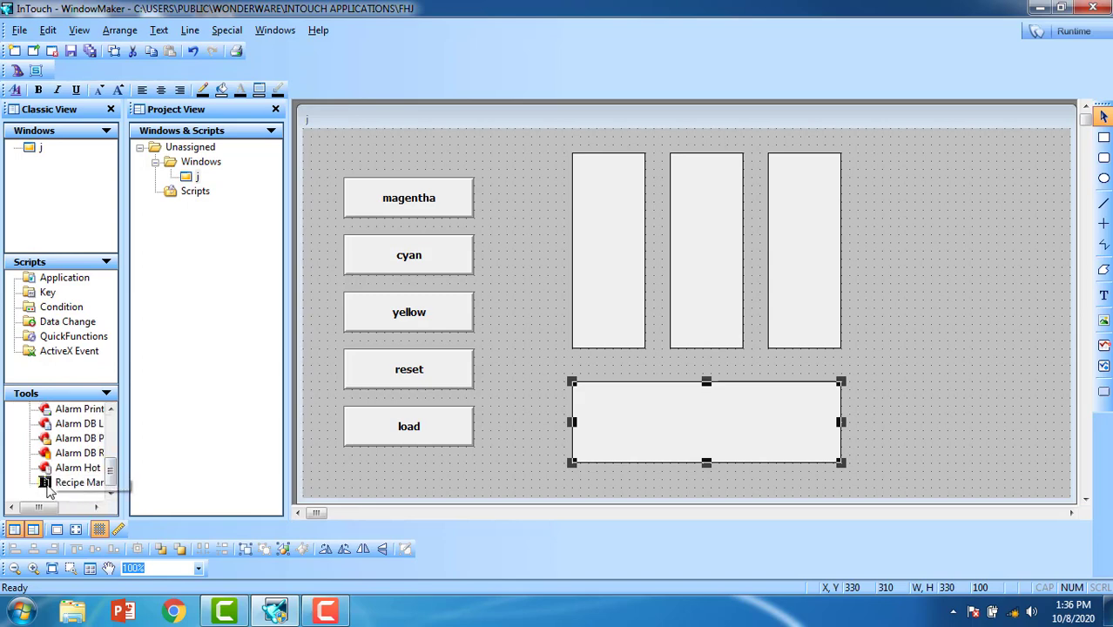
{"action": "double_click", "coordinate": [48, 488]}
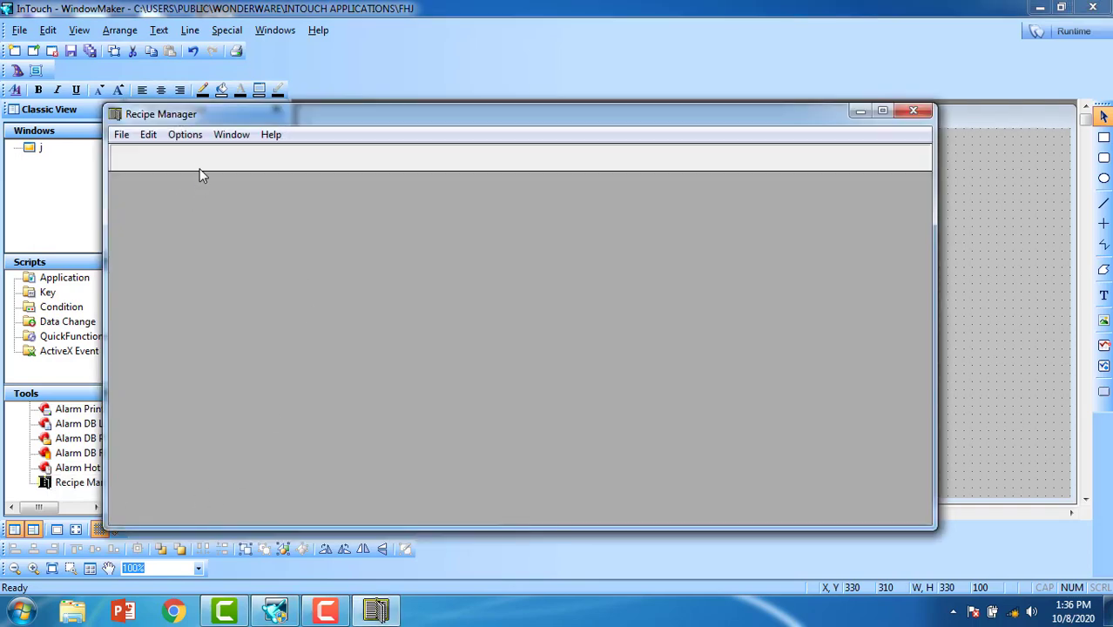
Step: Set Recipe Manager preferences to maximum 3 items, 1 unit and 4 recipes
{"action": "left_click", "coordinate": [186, 135]}
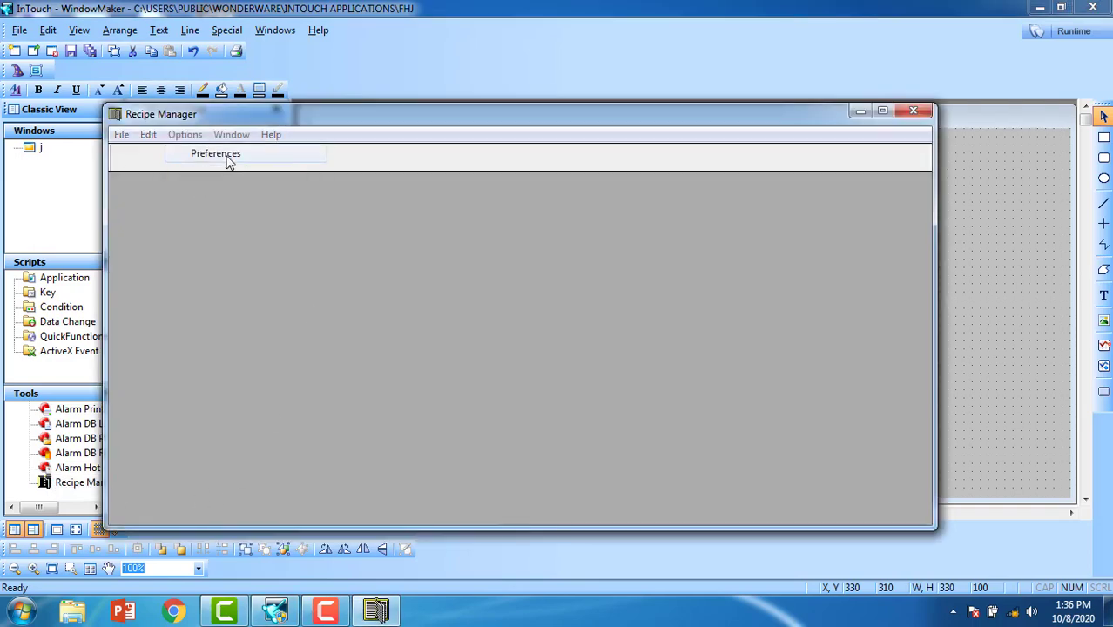
{"action": "left_click", "coordinate": [228, 155]}
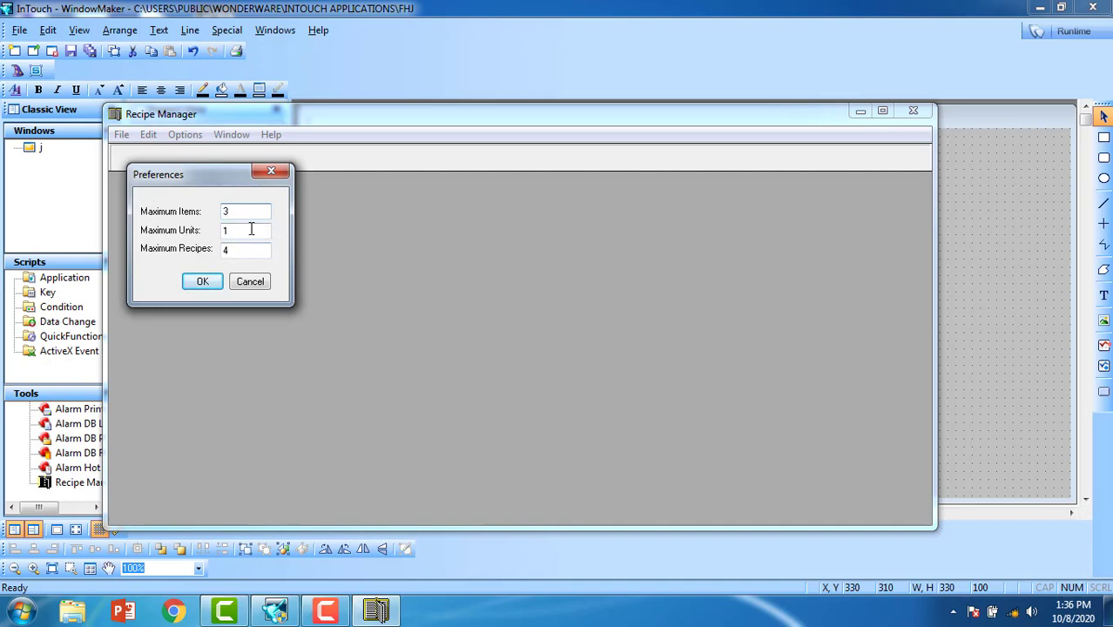
{"action": "key", "text": "Tab"}
{"action": "key", "text": "Tab"}
{"action": "left_click", "coordinate": [203, 283]}
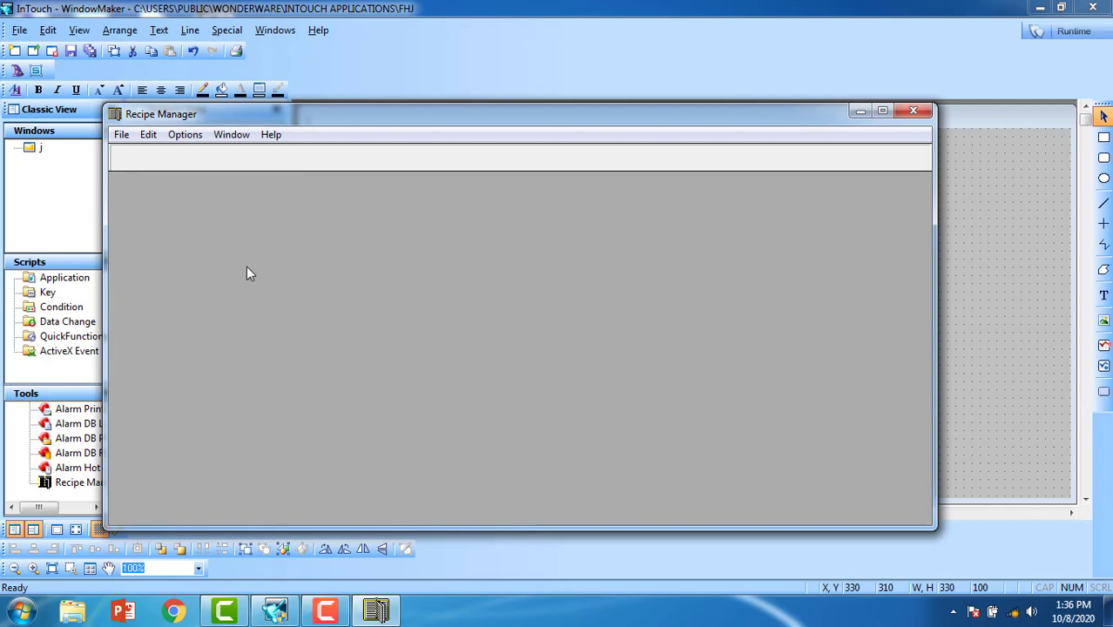
{"action": "left_click", "coordinate": [122, 135]}
Step: Start a new recipe template with item names red, blue and green
{"action": "left_click", "coordinate": [145, 155]}
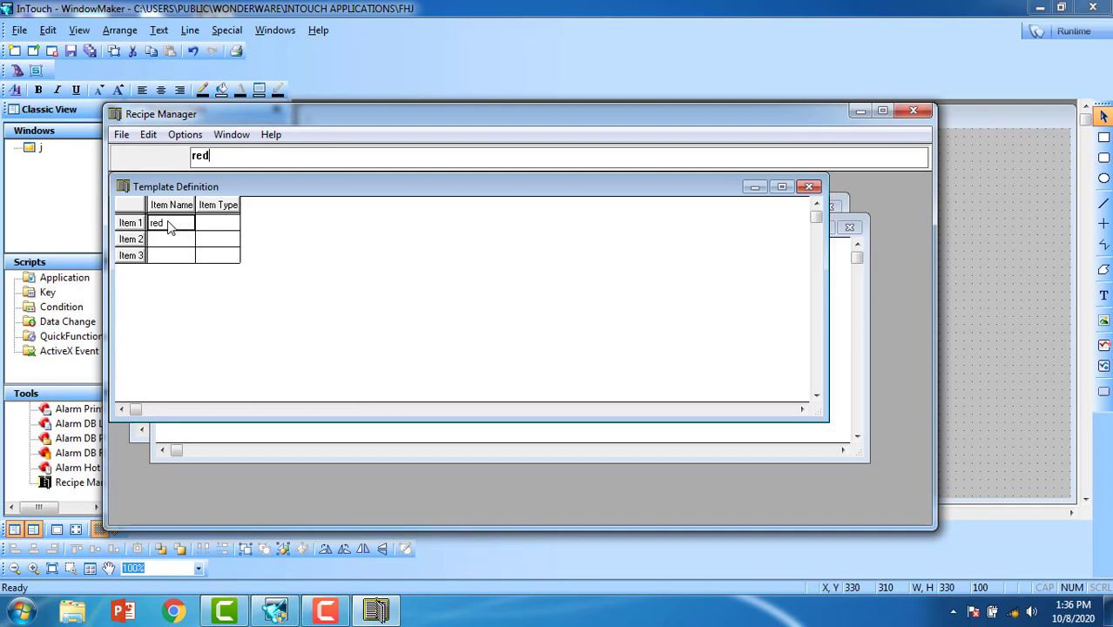
{"action": "left_click", "coordinate": [173, 239]}
{"action": "type", "text": "blue"}
{"action": "key", "text": "Return"}
{"action": "type", "text": "green"}
Step: Set all three items' type to Analog and minimize the Template Definition window
{"action": "left_click", "coordinate": [218, 225]}
{"action": "type", "text": "a"}
{"action": "key", "text": "Return"}
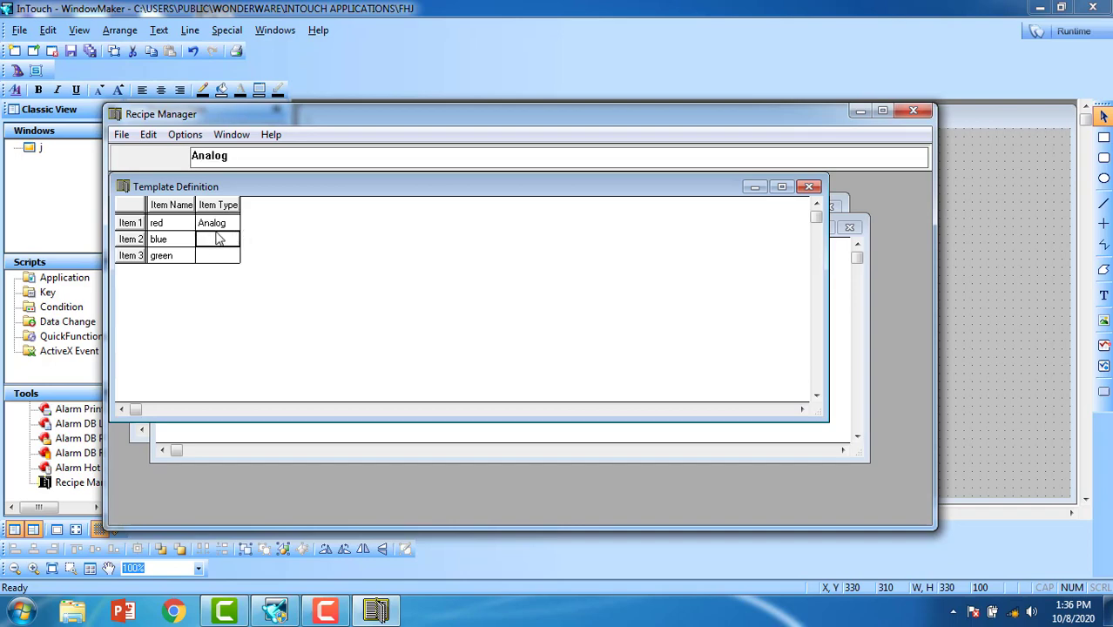
{"action": "type", "text": "a"}
{"action": "key", "text": "Return"}
{"action": "type", "text": "a"}
{"action": "key", "text": "Return"}
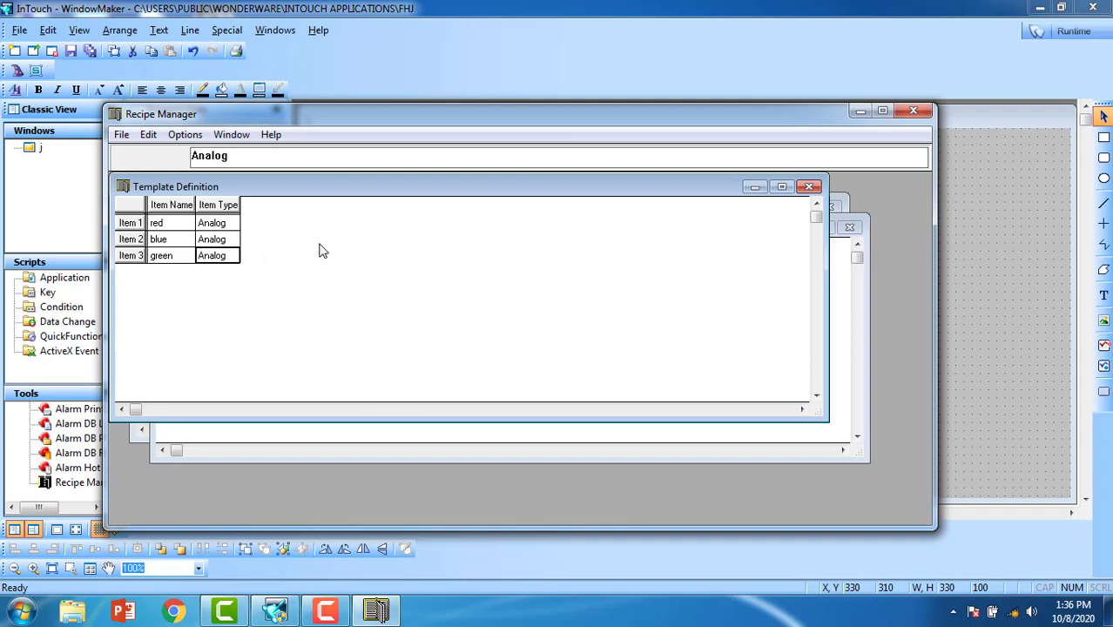
{"action": "left_click", "coordinate": [754, 186]}
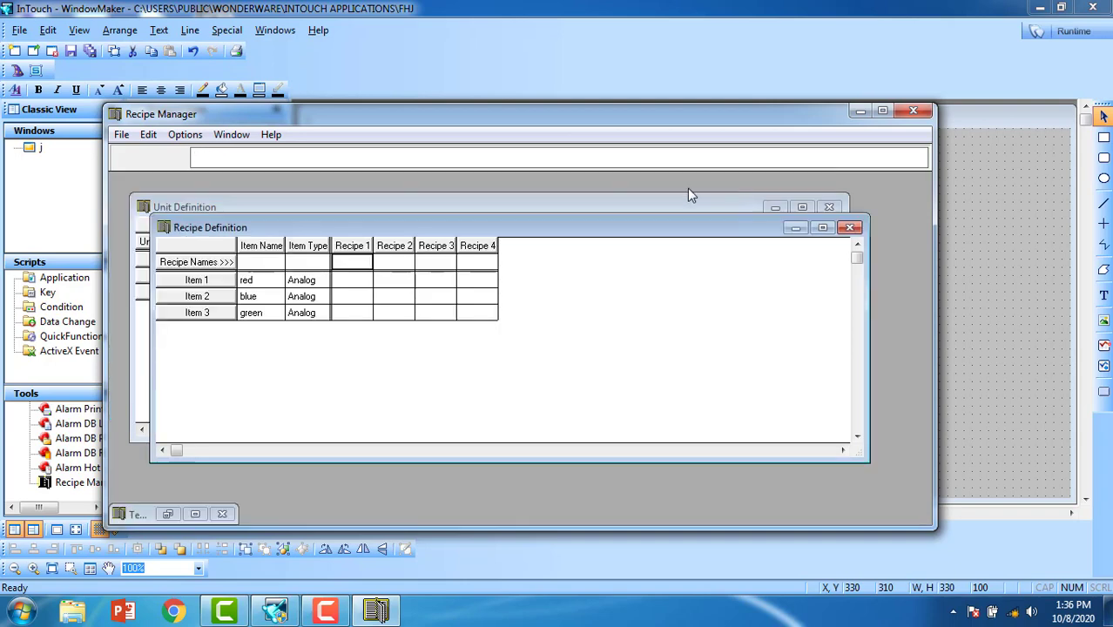
Step: Define Recipe 1 'magentha' with red 50 and blue 0
{"action": "left_click", "coordinate": [356, 269]}
{"action": "type", "text": "magentha"}
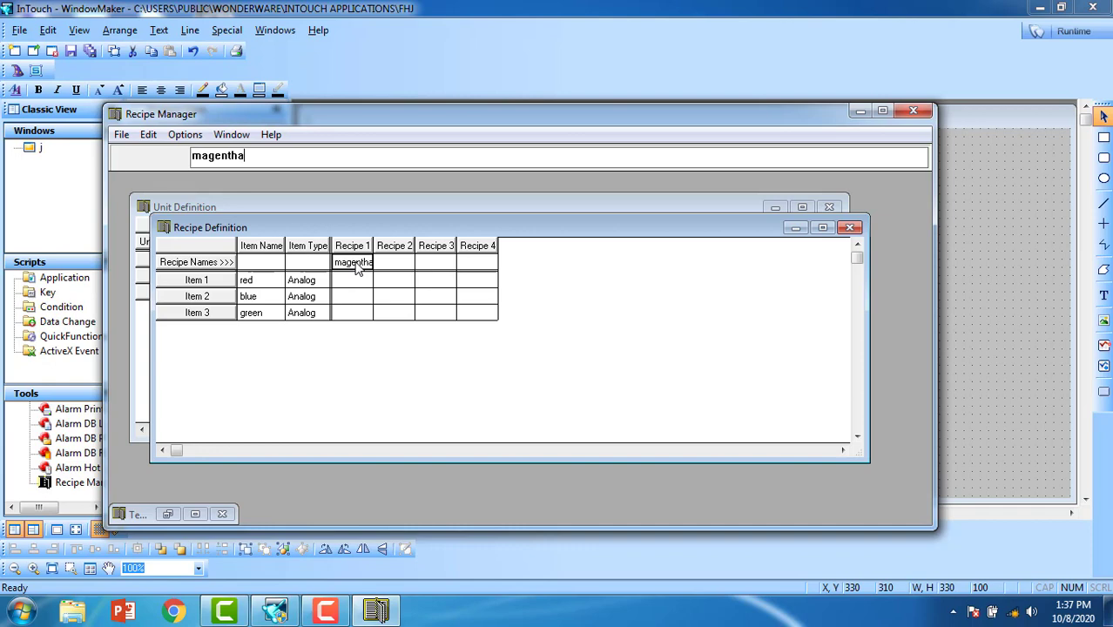
{"action": "key", "text": "Return"}
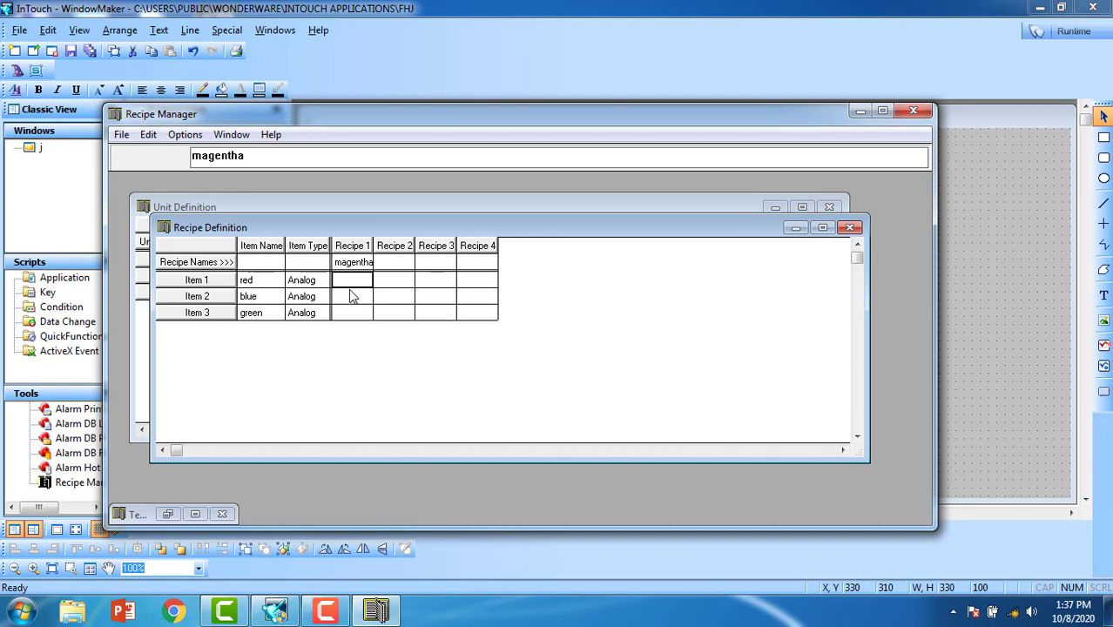
{"action": "type", "text": "5"}
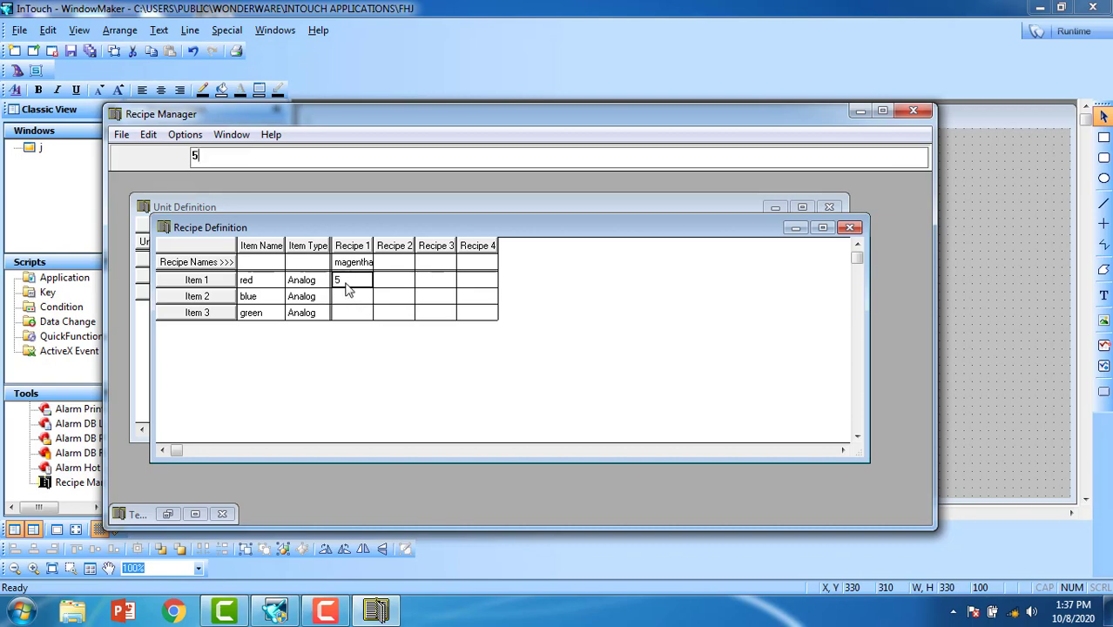
{"action": "type", "text": "0"}
{"action": "left_click", "coordinate": [350, 297]}
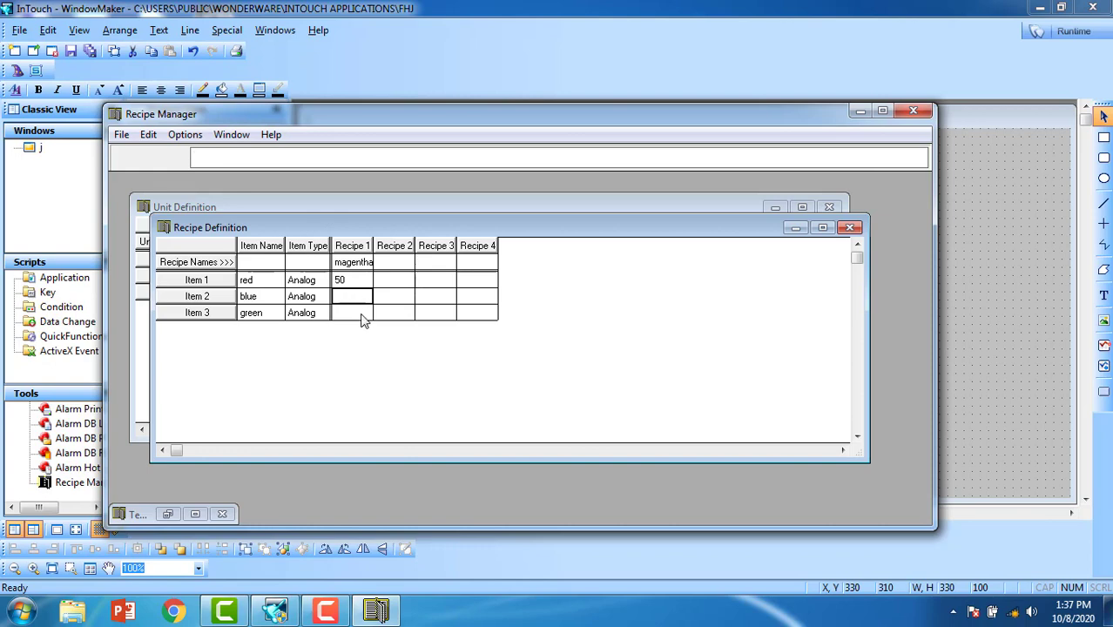
{"action": "left_click", "coordinate": [344, 314]}
{"action": "type", "text": "50"}
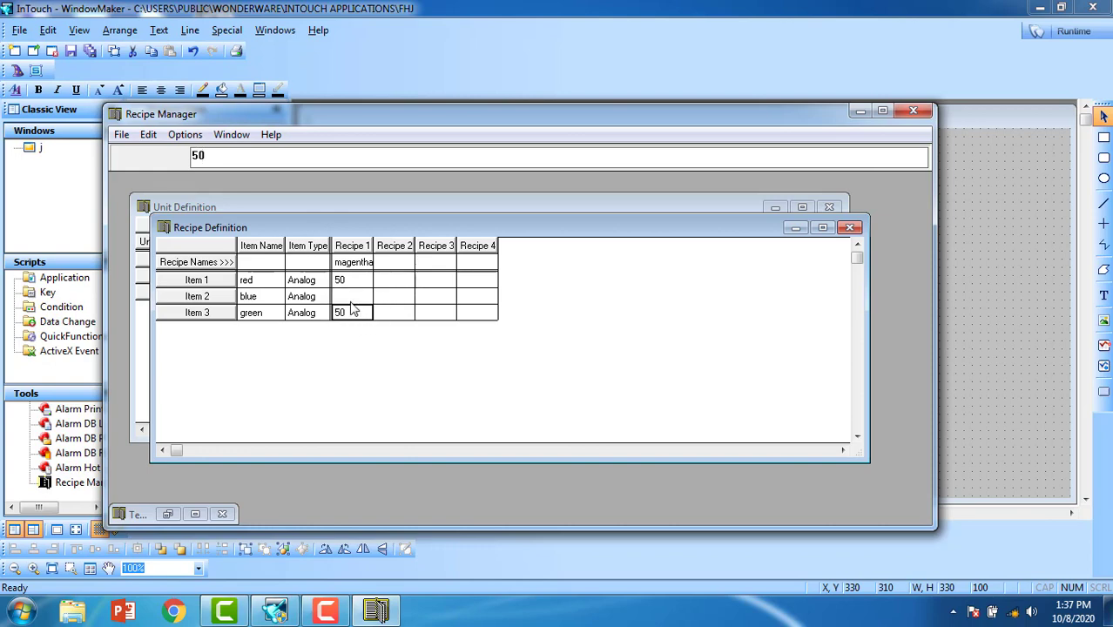
{"action": "left_click", "coordinate": [352, 298]}
{"action": "type", "text": "0"}
Step: Define Recipe 2 'cyan' with red 50, blue 50 and green 0
{"action": "left_click", "coordinate": [389, 270]}
{"action": "type", "text": "cy"}
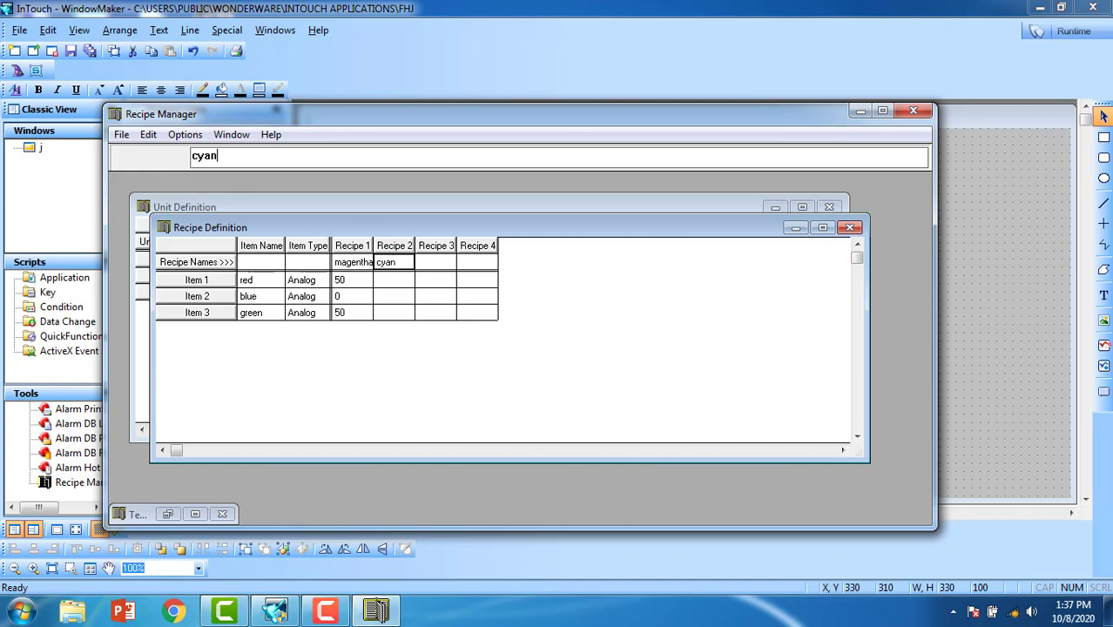
{"action": "type", "text": "an"}
{"action": "key", "text": "Return"}
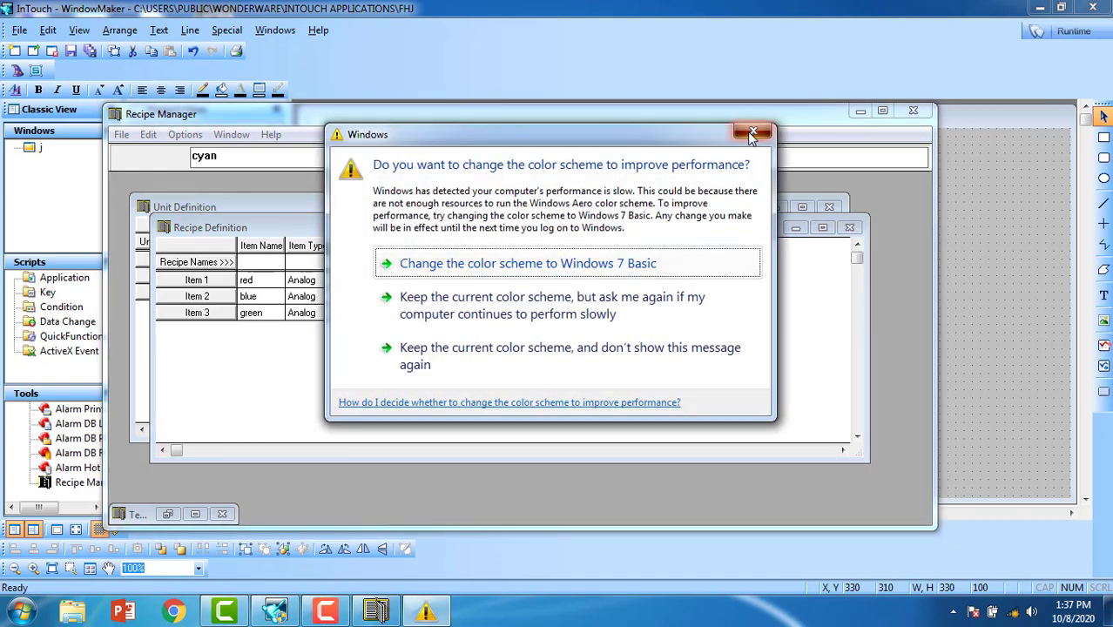
{"action": "key", "text": "Escape"}
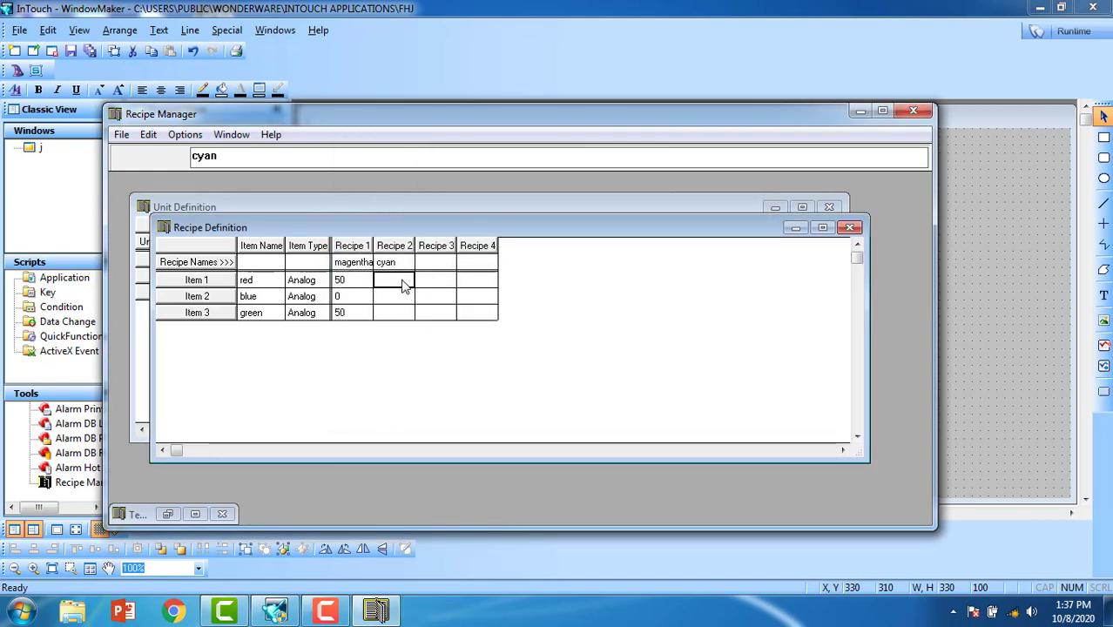
{"action": "type", "text": "50"}
{"action": "left_click", "coordinate": [389, 299]}
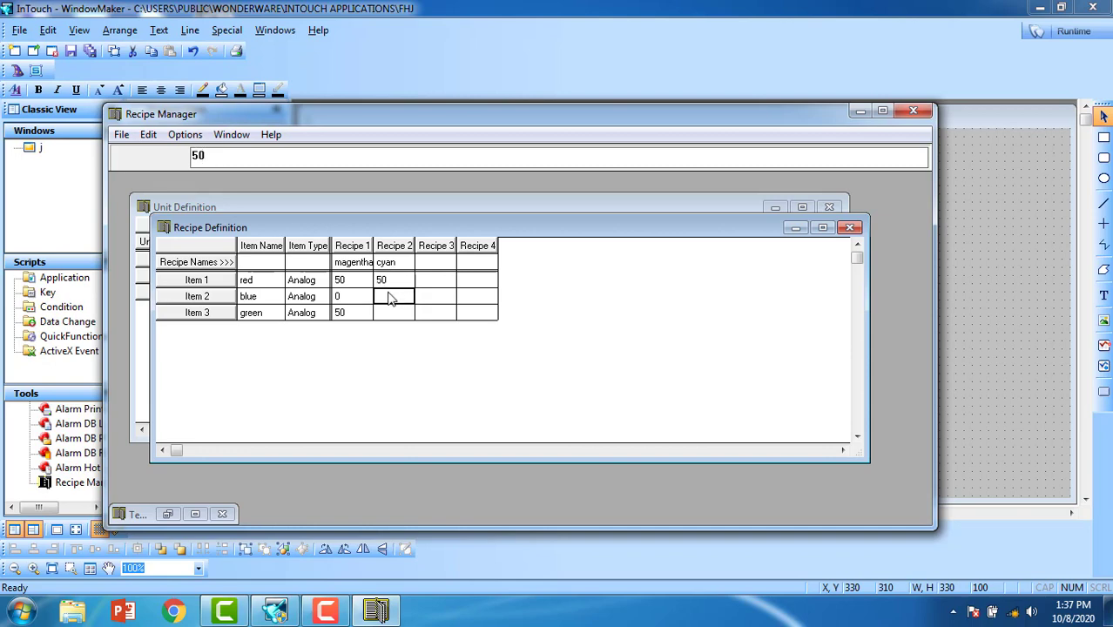
{"action": "type", "text": "50"}
{"action": "left_click", "coordinate": [386, 320]}
{"action": "type", "text": "0"}
Step: Define Recipe 3 'yellow' with red 0 and blue 50
{"action": "left_click", "coordinate": [427, 264]}
{"action": "type", "text": "yllow"}
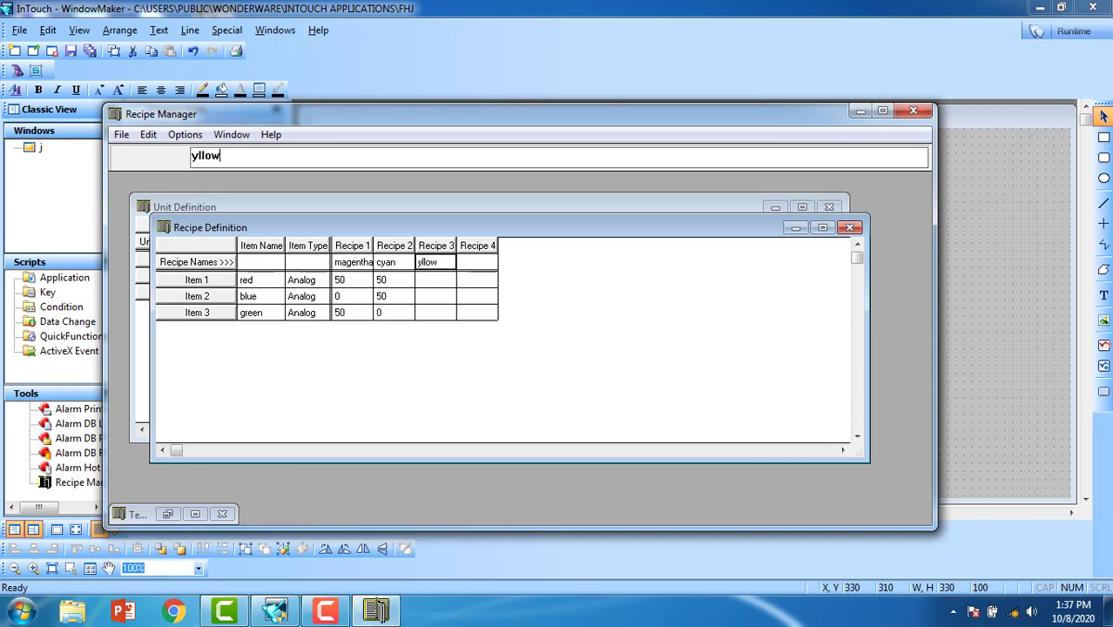
{"action": "left_click", "coordinate": [426, 264]}
{"action": "type", "text": "yello"}
{"action": "key", "text": "Return"}
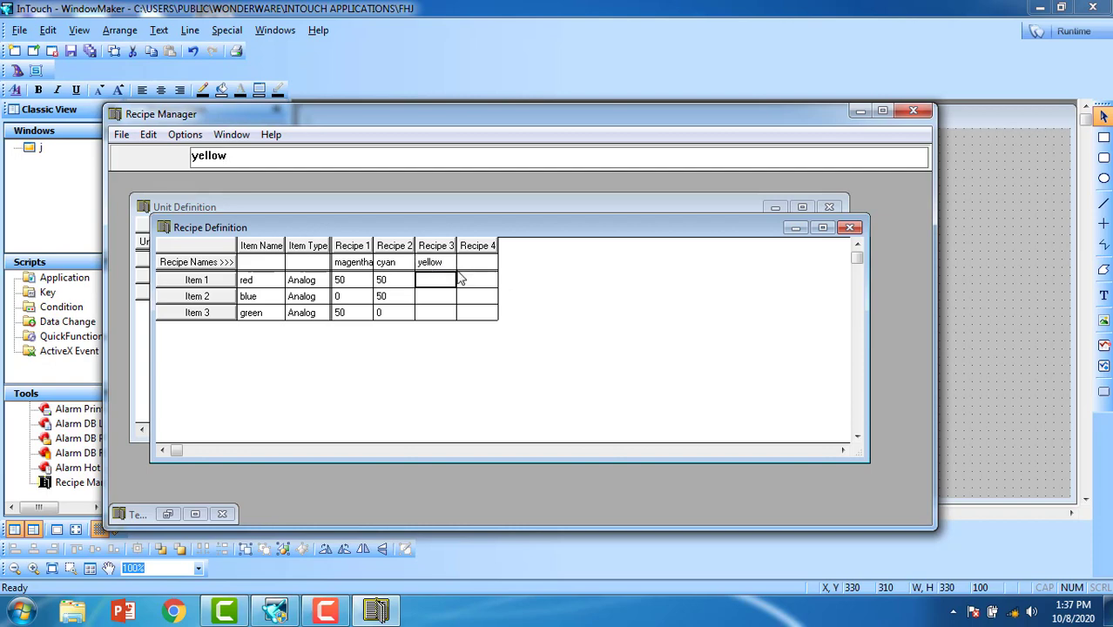
{"action": "type", "text": "0"}
{"action": "key", "text": "Return"}
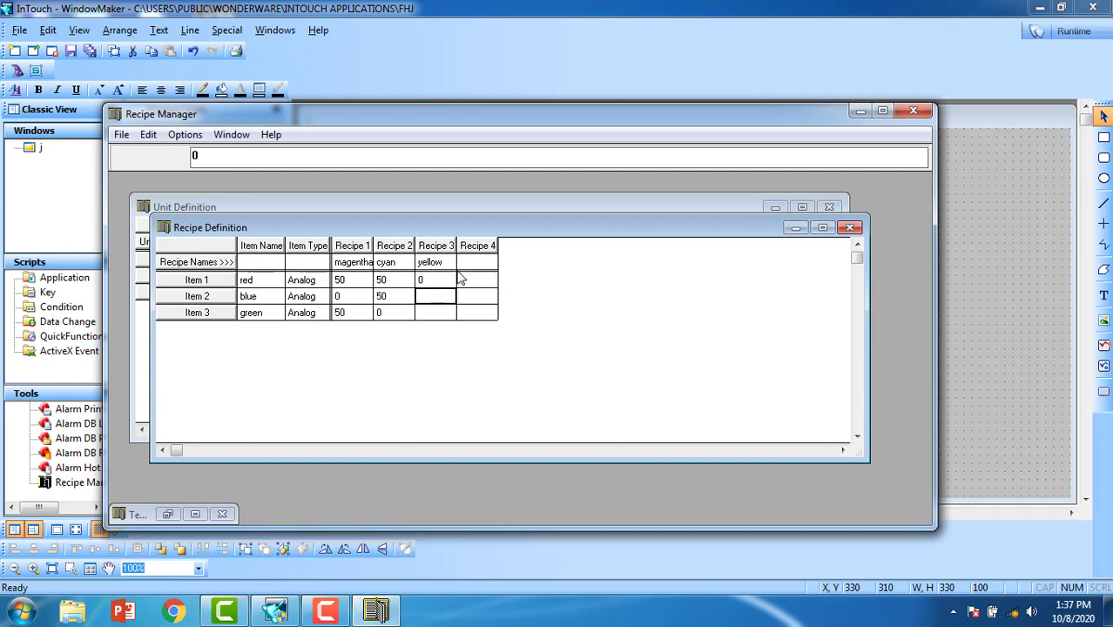
{"action": "key", "text": "Return"}
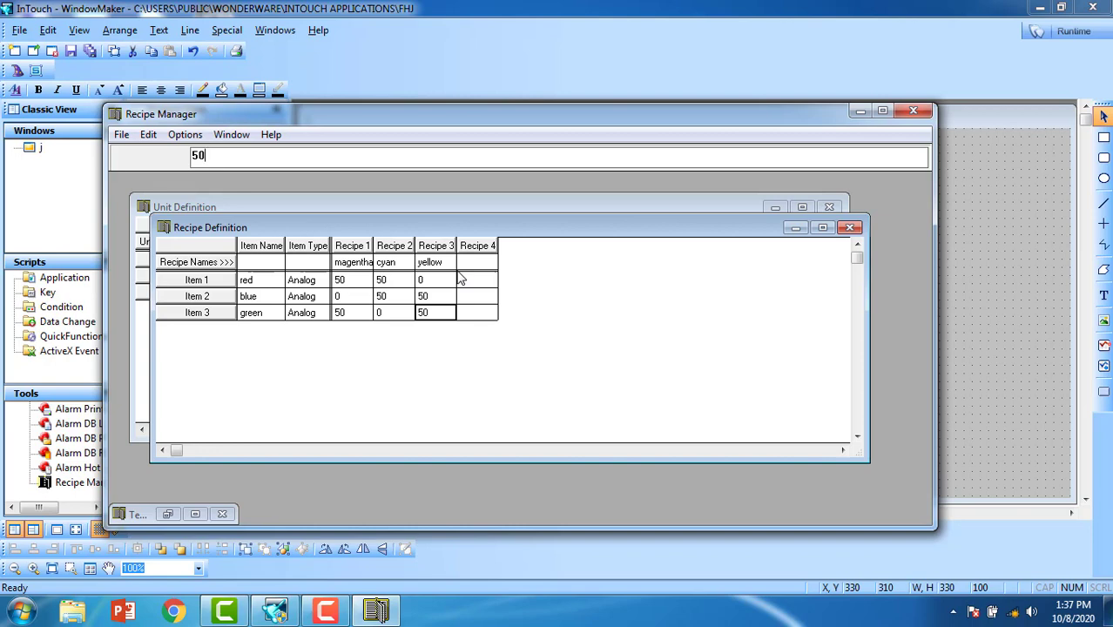
Step: Define Recipe 4 'reset' with all values 0, then minimize the recipe grid
{"action": "left_click", "coordinate": [481, 266]}
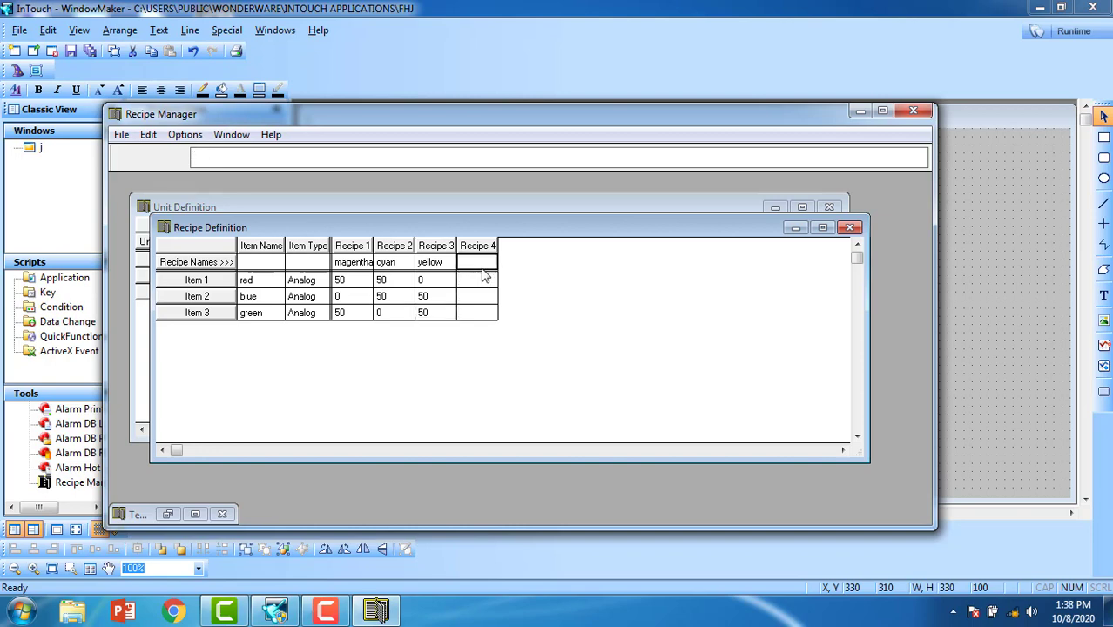
{"action": "type", "text": "reset"}
{"action": "key", "text": "Return"}
{"action": "type", "text": "0"}
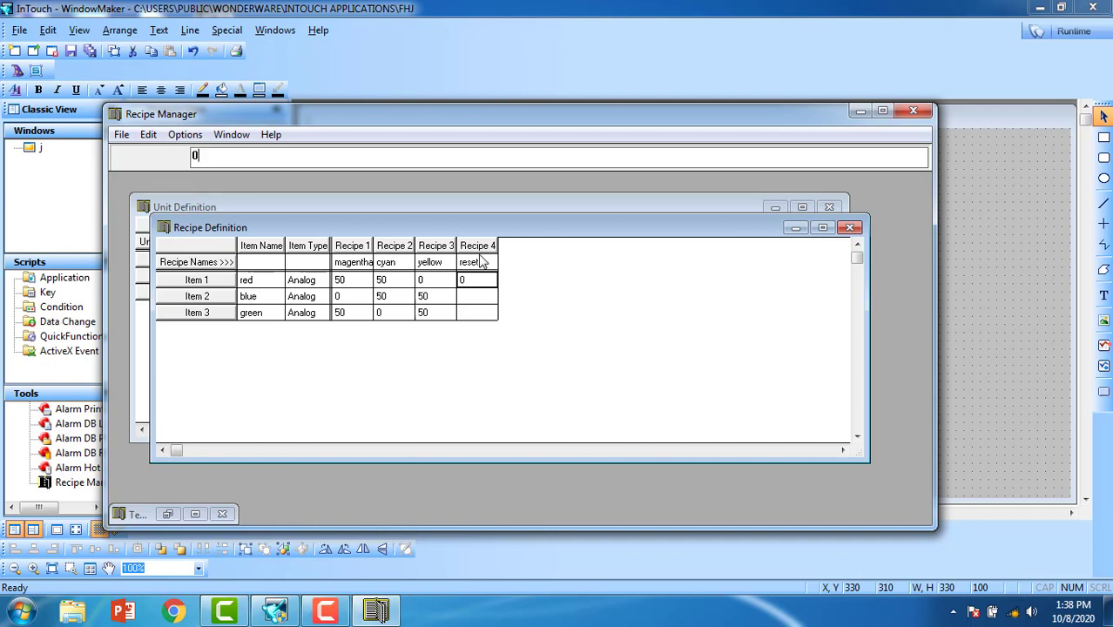
{"action": "key", "text": "Return"}
{"action": "type", "text": "0"}
{"action": "key", "text": "Return"}
{"action": "type", "text": "0"}
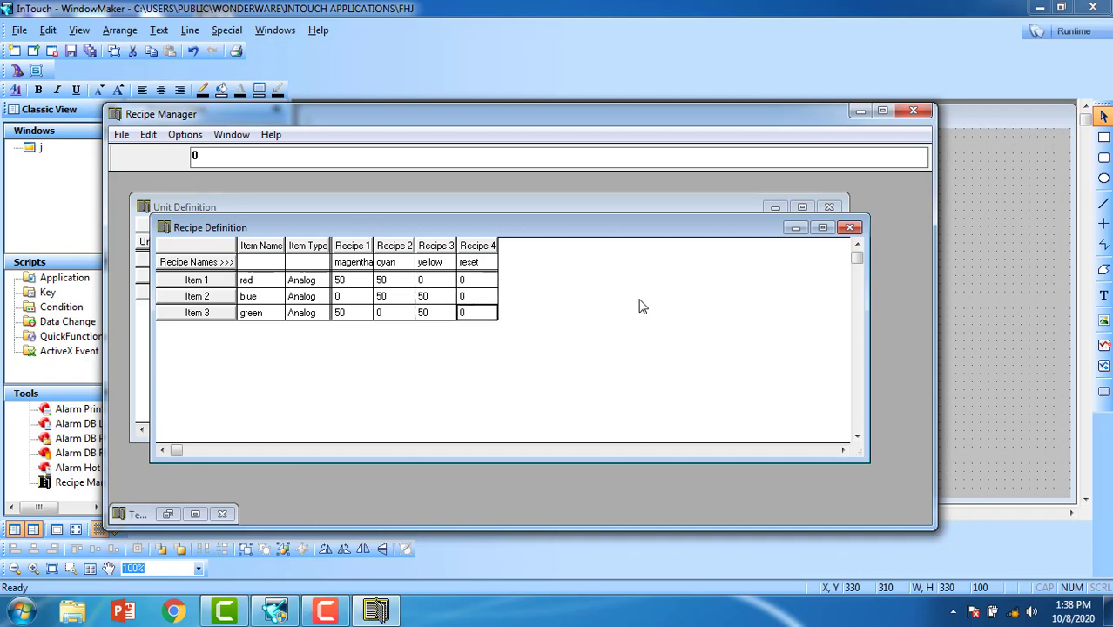
{"action": "left_click", "coordinate": [795, 228]}
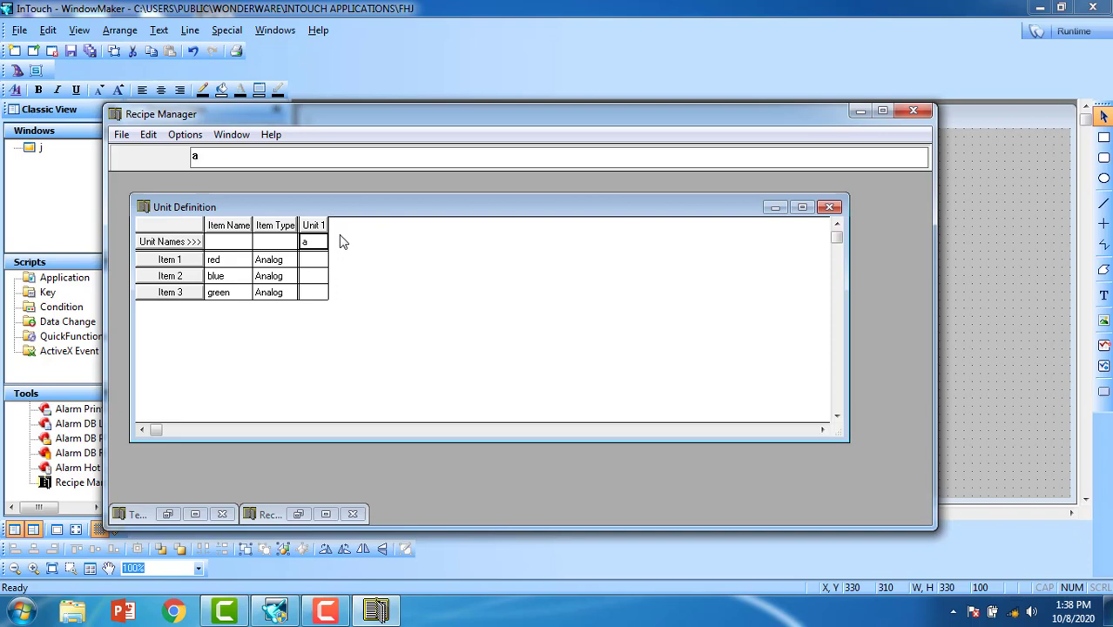
Step: Map unit a's red, blue and green items to tags r, b and g
{"action": "key", "text": "Return"}
{"action": "type", "text": "r"}
{"action": "key", "text": "Return"}
{"action": "type", "text": "b"}
{"action": "key", "text": "Return"}
{"action": "type", "text": "g"}
{"action": "left_click", "coordinate": [775, 206]}
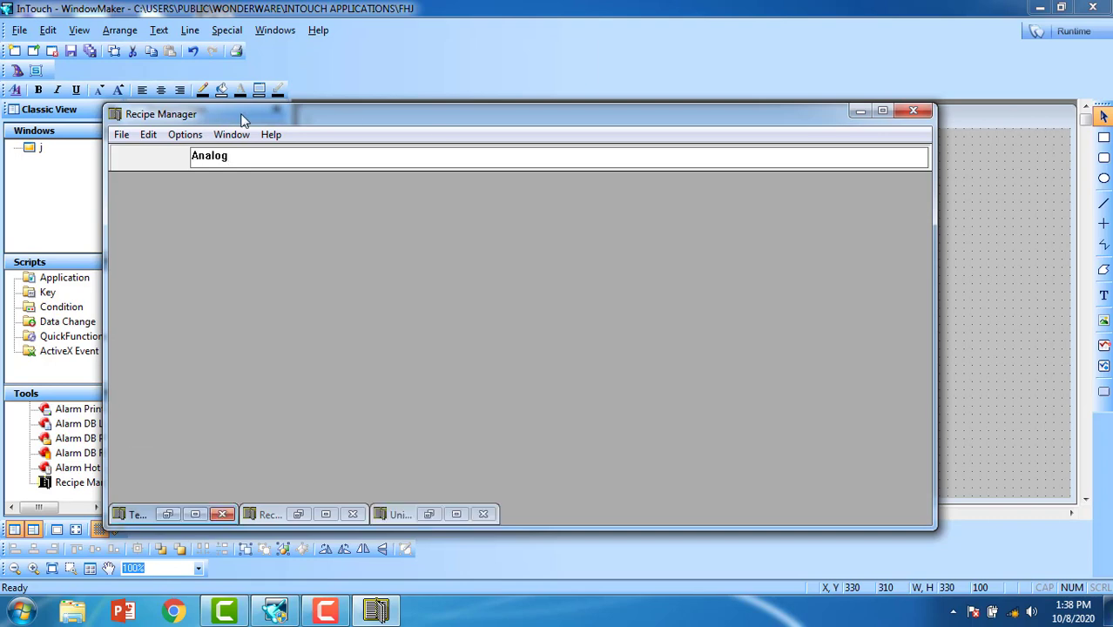
Step: Save the recipe file via File > Save as k.csv on the Desktop
{"action": "left_click", "coordinate": [122, 135]}
{"action": "left_click", "coordinate": [174, 240]}
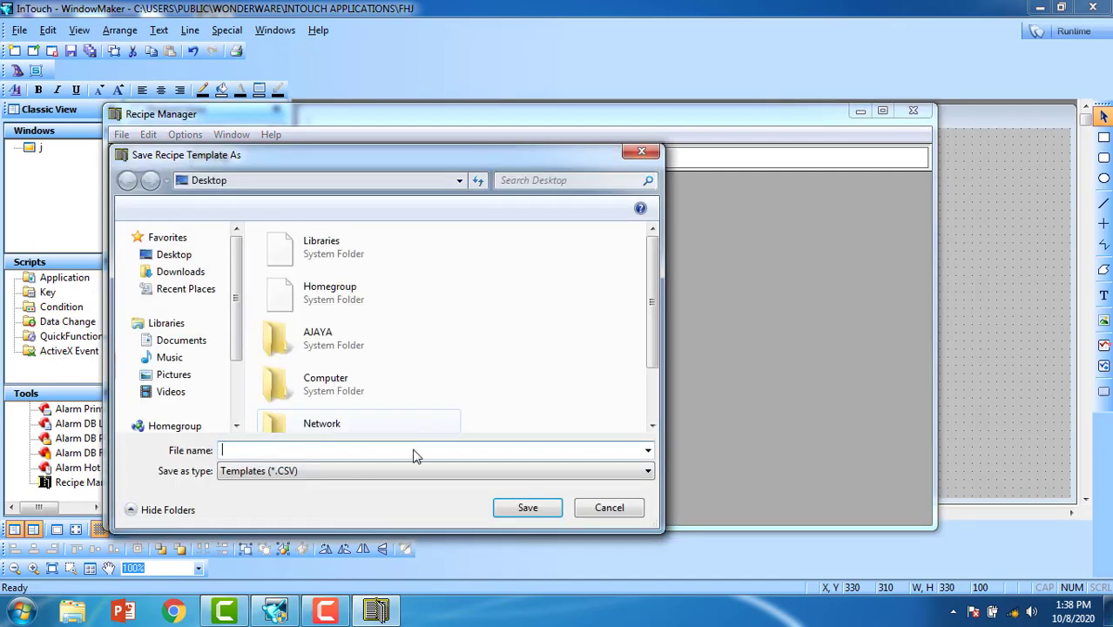
{"action": "left_click", "coordinate": [292, 451]}
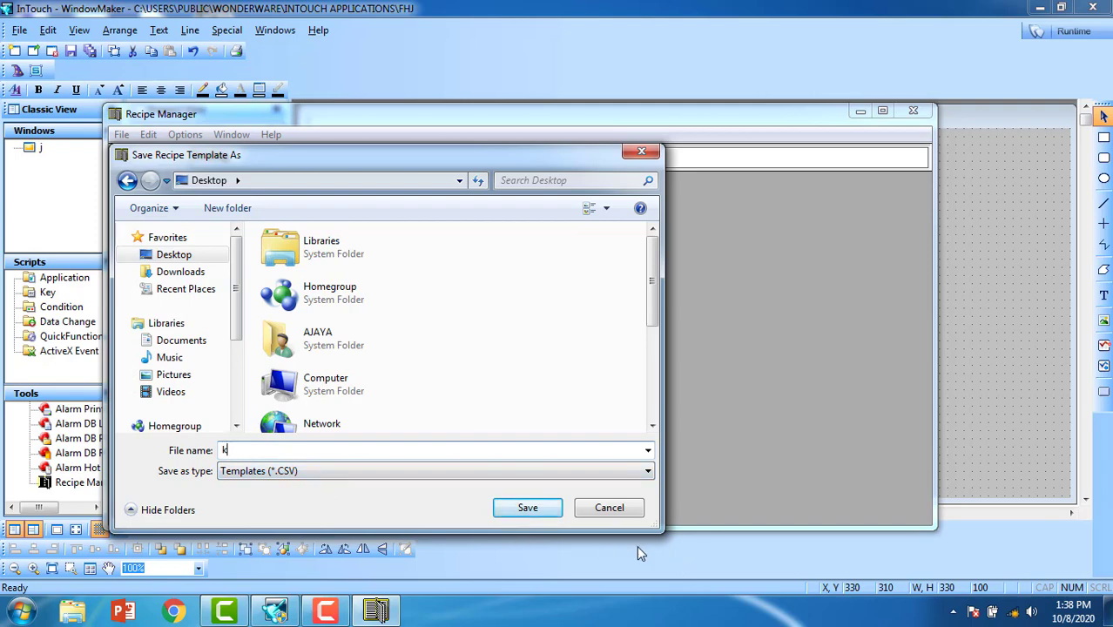
{"action": "left_click", "coordinate": [529, 508]}
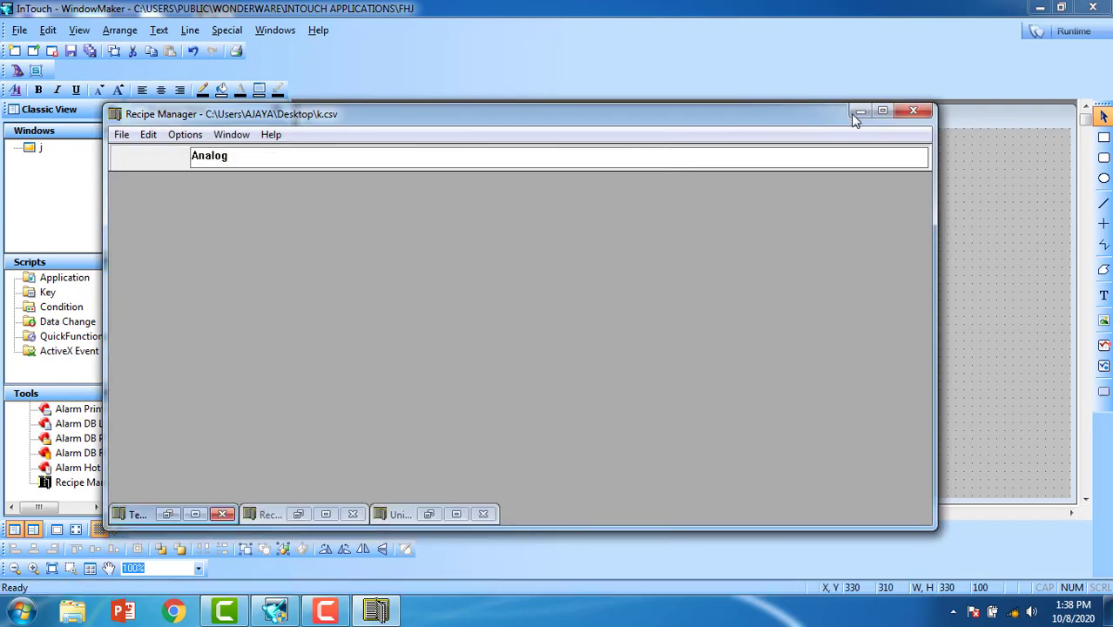
Step: Close Recipe Manager and copy the Desktop location path from k.csv's Properties
{"action": "left_click", "coordinate": [913, 110]}
{"action": "left_click", "coordinate": [1043, 7]}
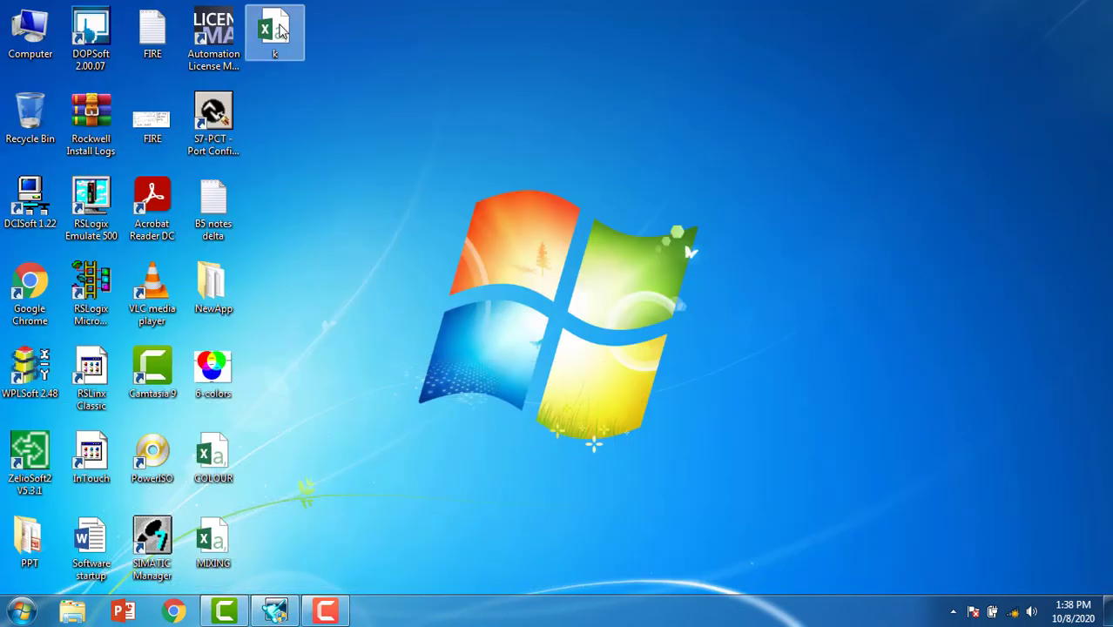
{"action": "right_click", "coordinate": [280, 31]}
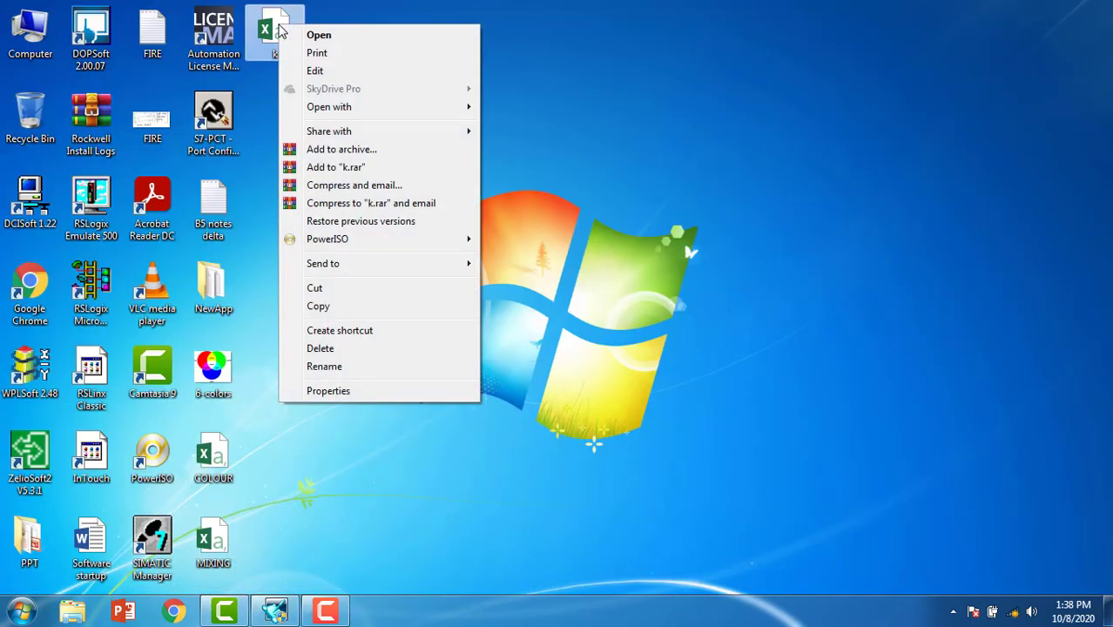
{"action": "left_click", "coordinate": [345, 394]}
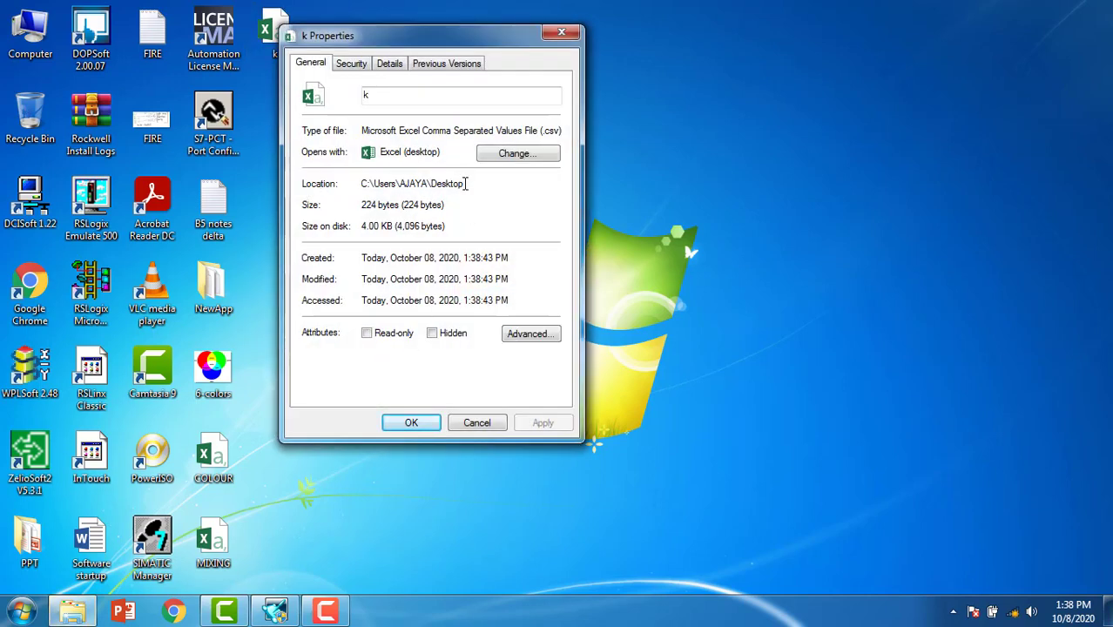
{"action": "left_click_drag", "start_coordinate": [466, 183], "coordinate": [362, 181]}
{"action": "right_click", "coordinate": [381, 186]}
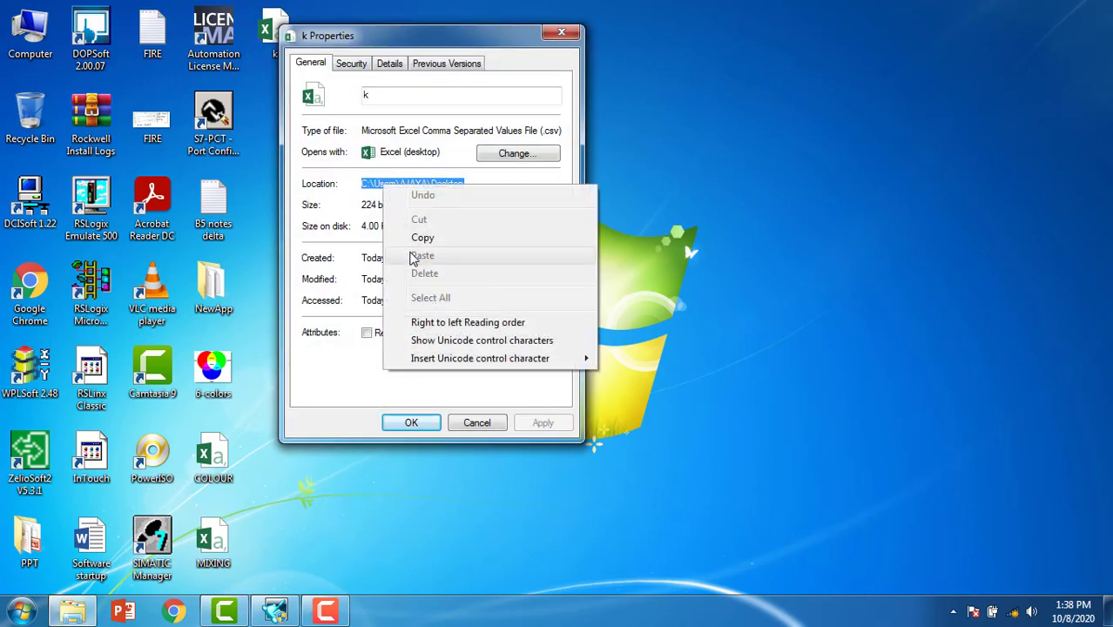
{"action": "left_click", "coordinate": [418, 238]}
{"action": "left_click", "coordinate": [411, 422]}
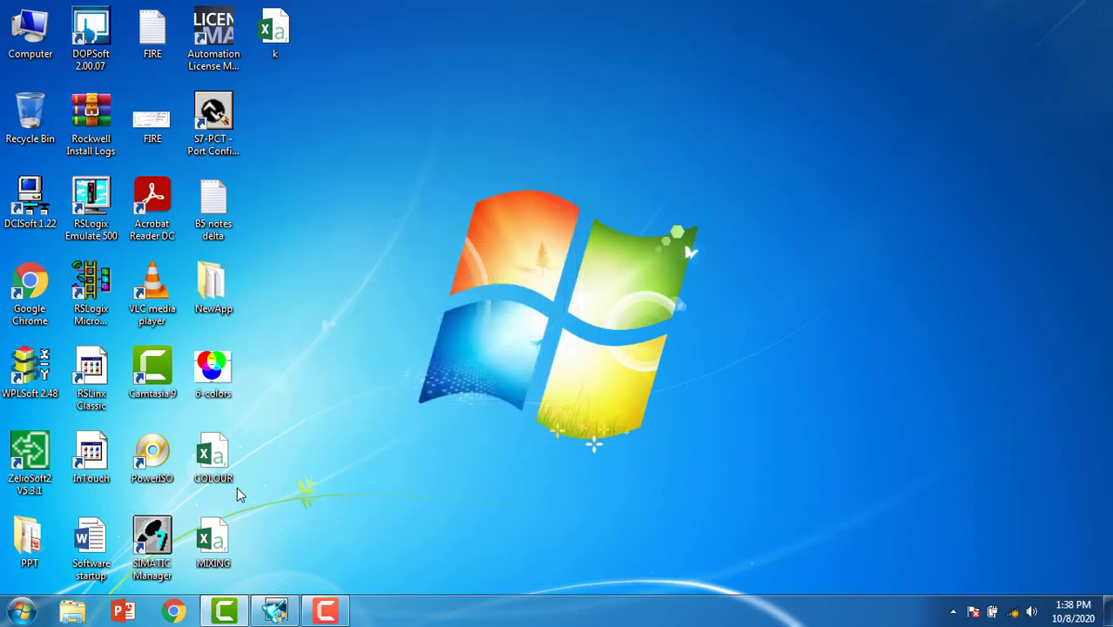
Step: Insert a RecipeLoad function call into the magentha button's touch action script
{"action": "left_click", "coordinate": [277, 613]}
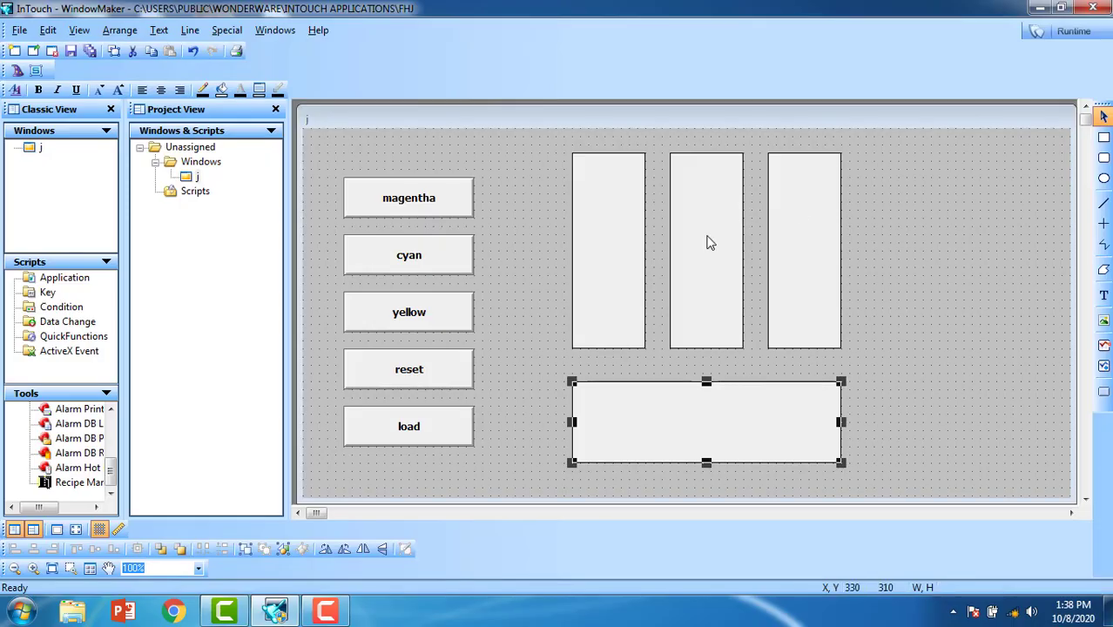
{"action": "double_click", "coordinate": [438, 206]}
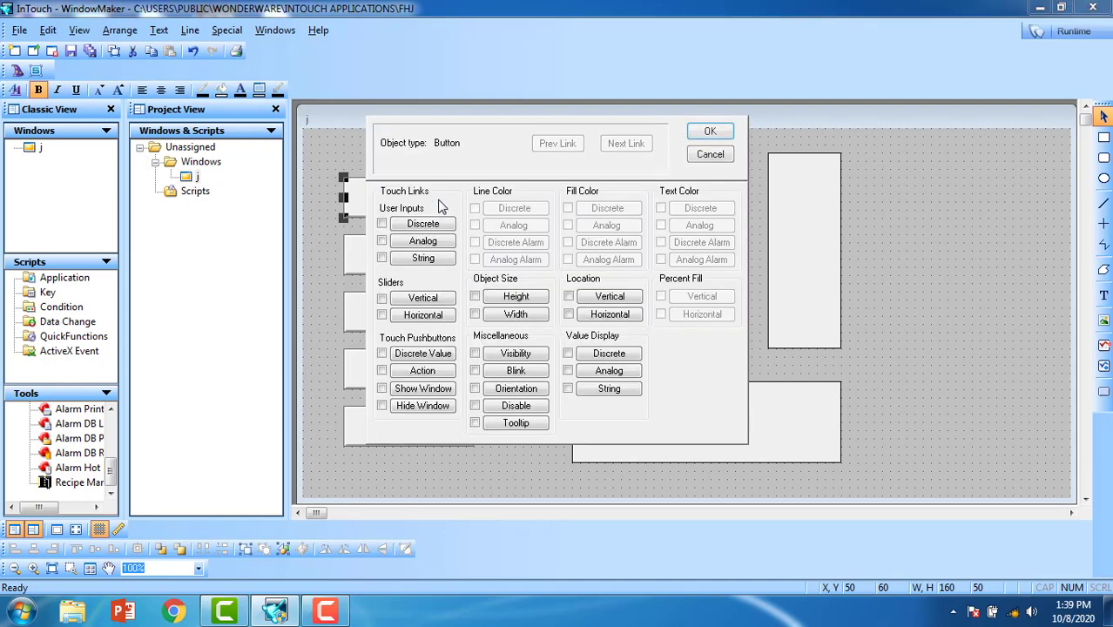
{"action": "left_click", "coordinate": [423, 371]}
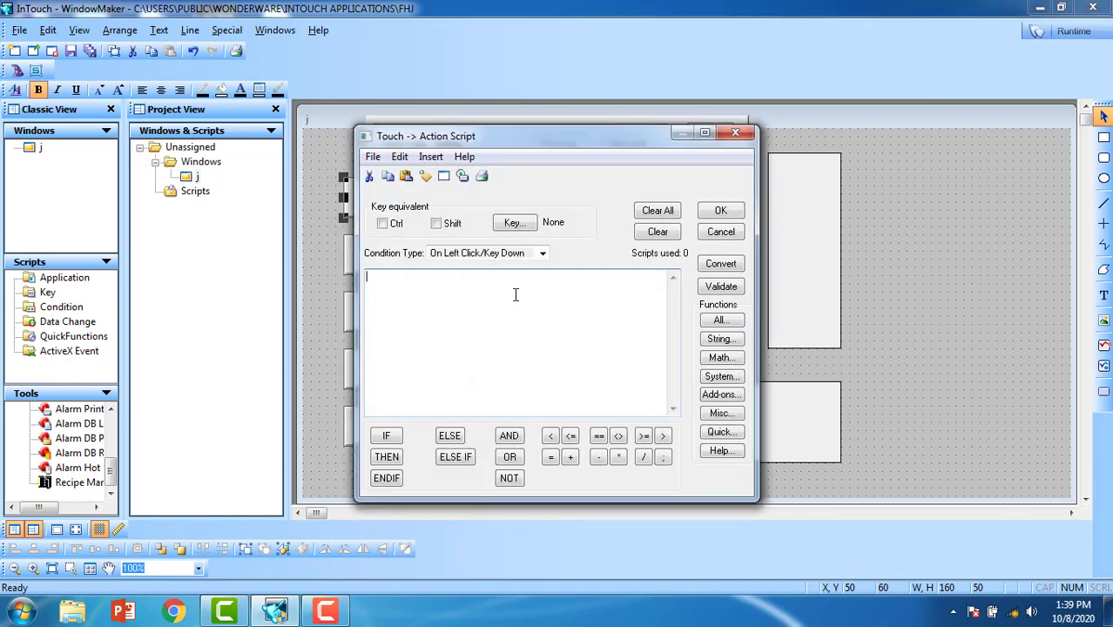
{"action": "left_click", "coordinate": [736, 320]}
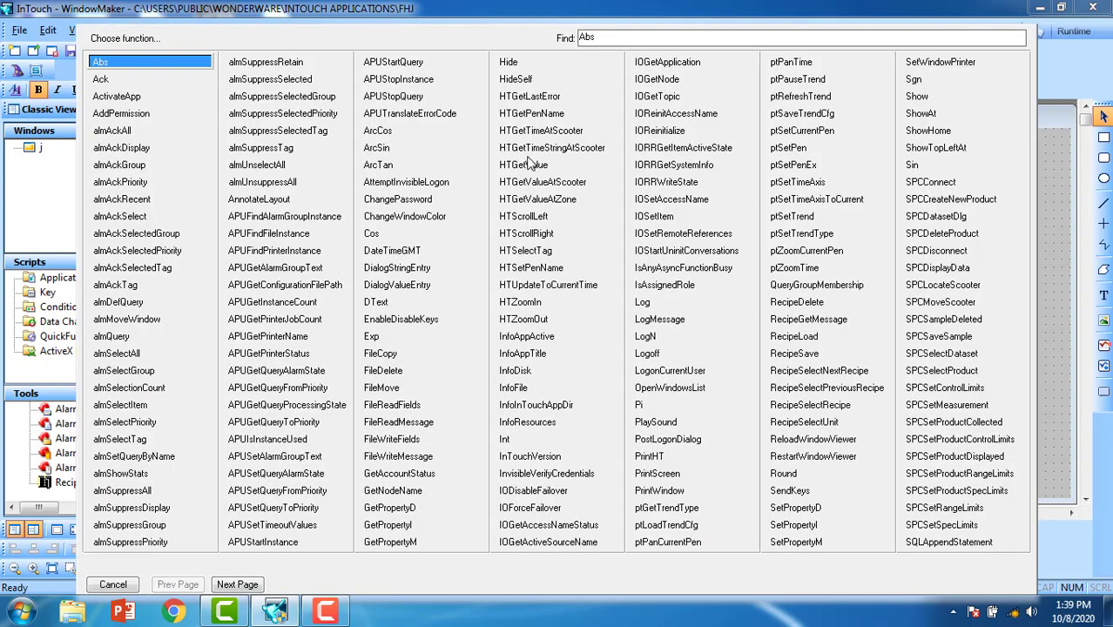
{"action": "left_click", "coordinate": [659, 37]}
{"action": "type", "text": "rec"}
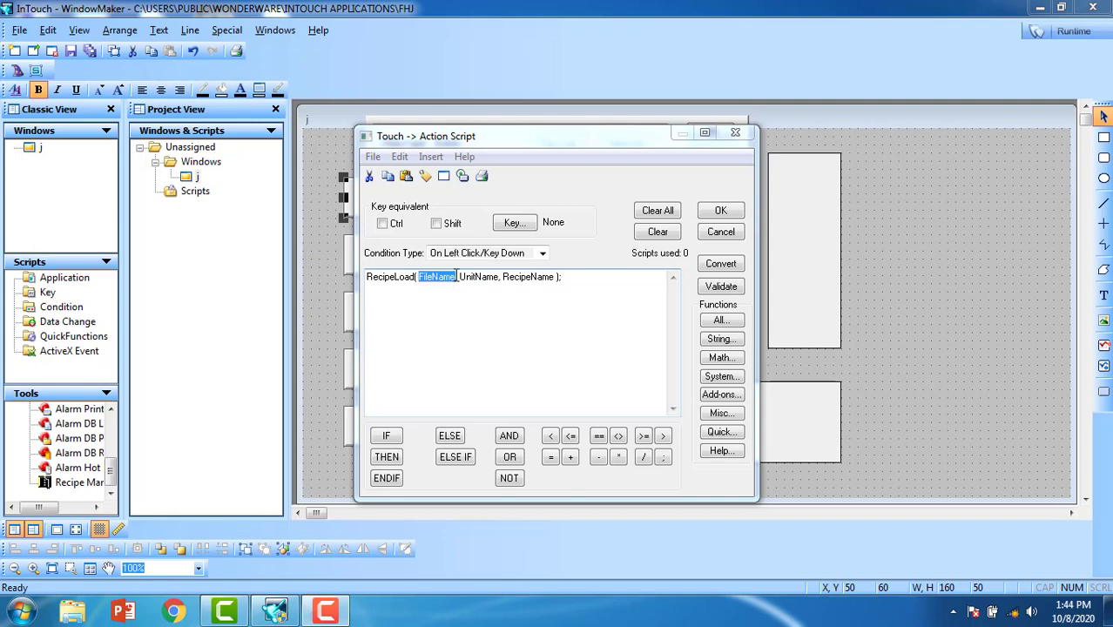
Step: Fill the FileName argument with the quoted Desktop k.csv path
{"action": "key", "text": "ctrl+v"}
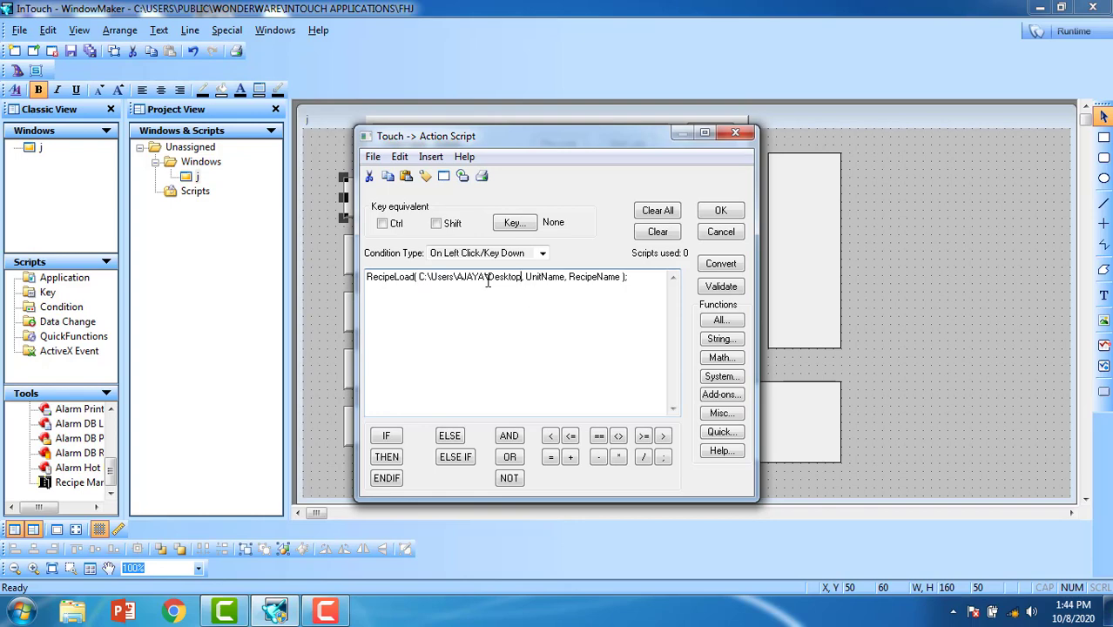
{"action": "left_click", "coordinate": [418, 278]}
{"action": "type", "text": "\""}
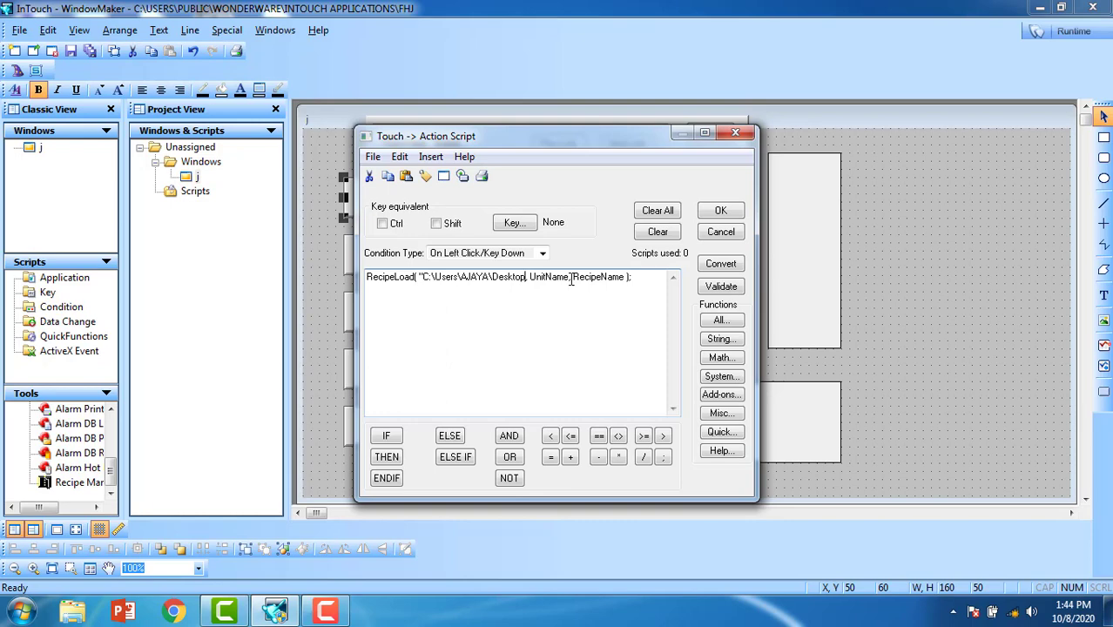
{"action": "type", "text": "\\"}
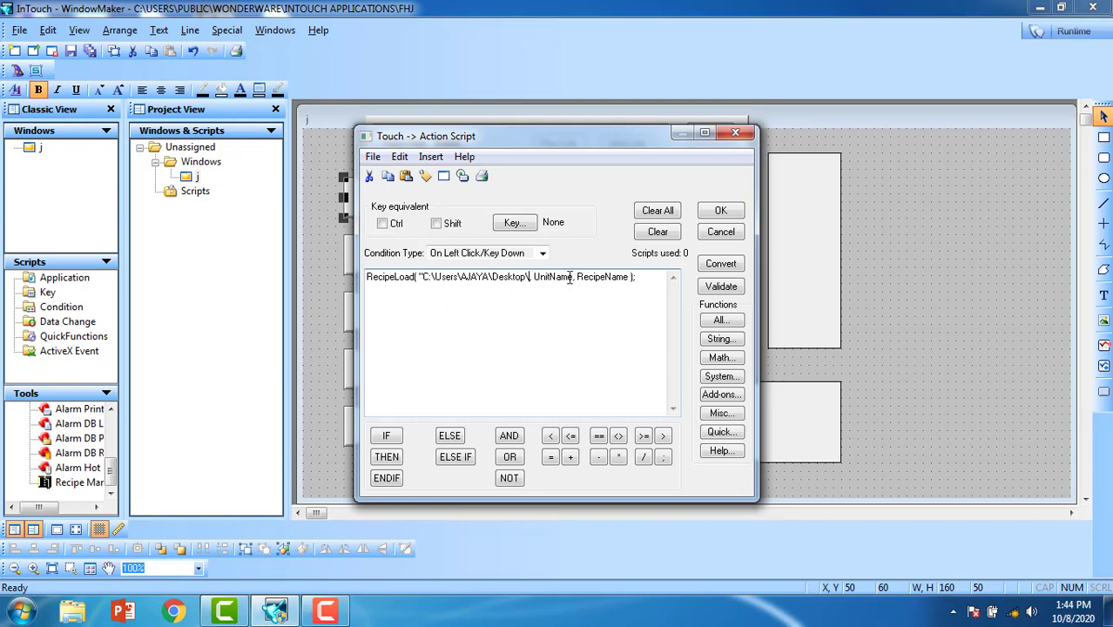
{"action": "type", "text": "k.csv"}
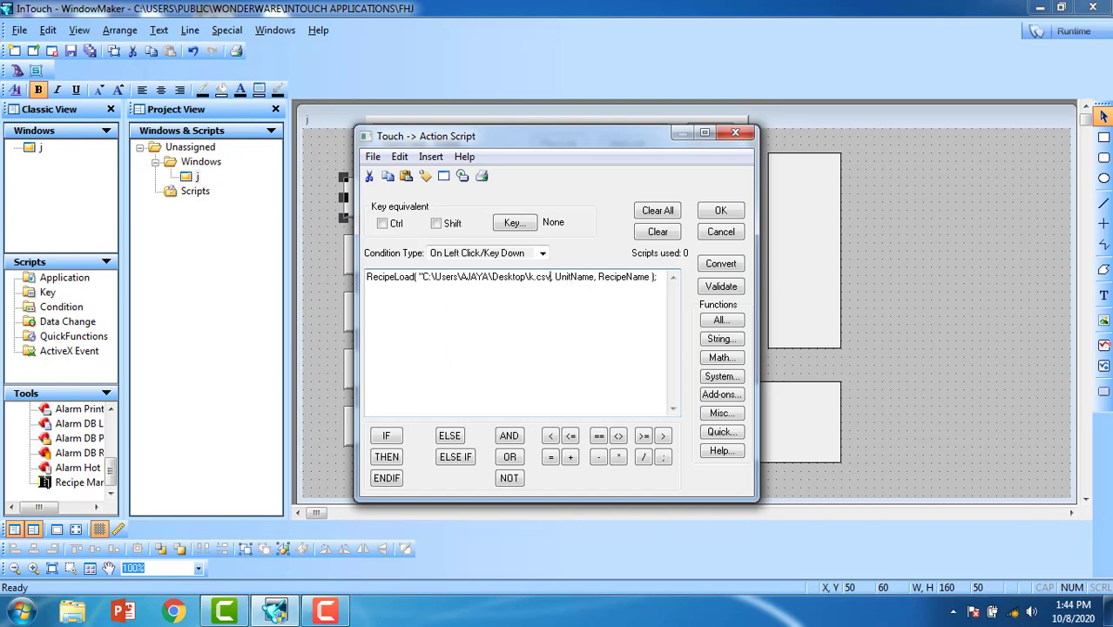
{"action": "type", "text": "\""}
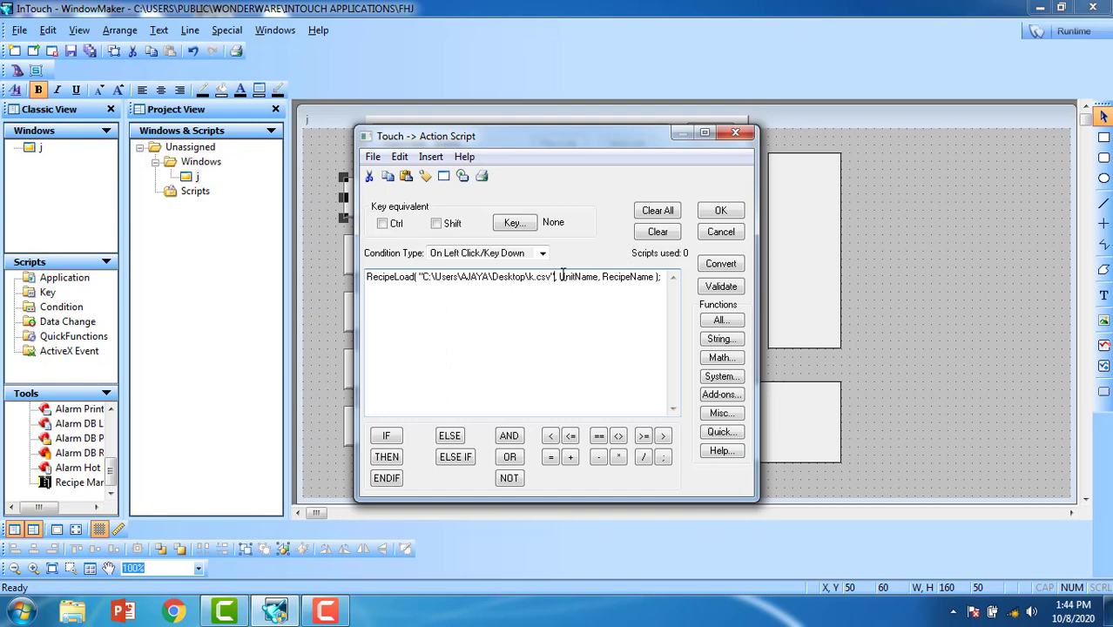
Step: Set unit "a" and recipe "magentha", validate the script and apply it
{"action": "left_click_drag", "start_coordinate": [561, 276], "coordinate": [599, 277]}
{"action": "type", "text": "a"}
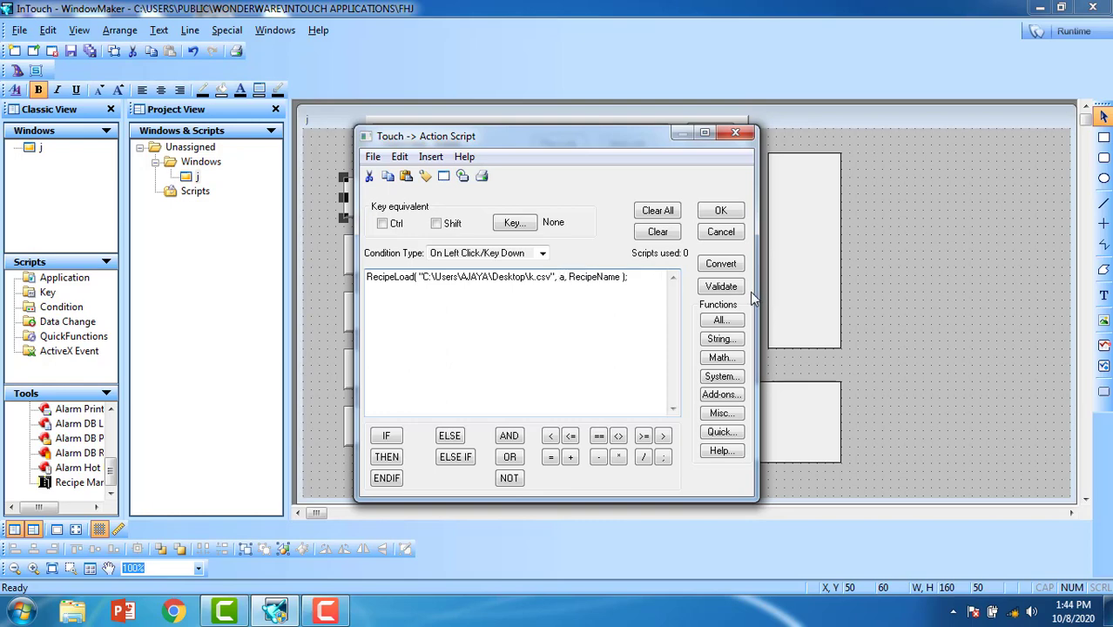
{"action": "type", "text": "\"a\"a\""}
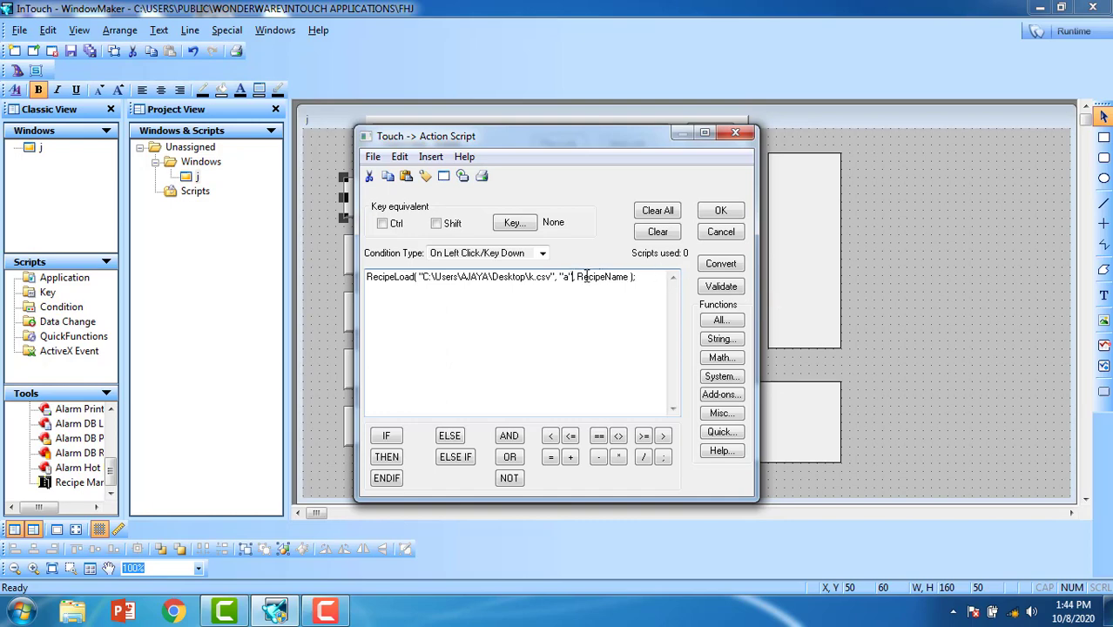
{"action": "left_click_drag", "start_coordinate": [577, 276], "coordinate": [629, 279]}
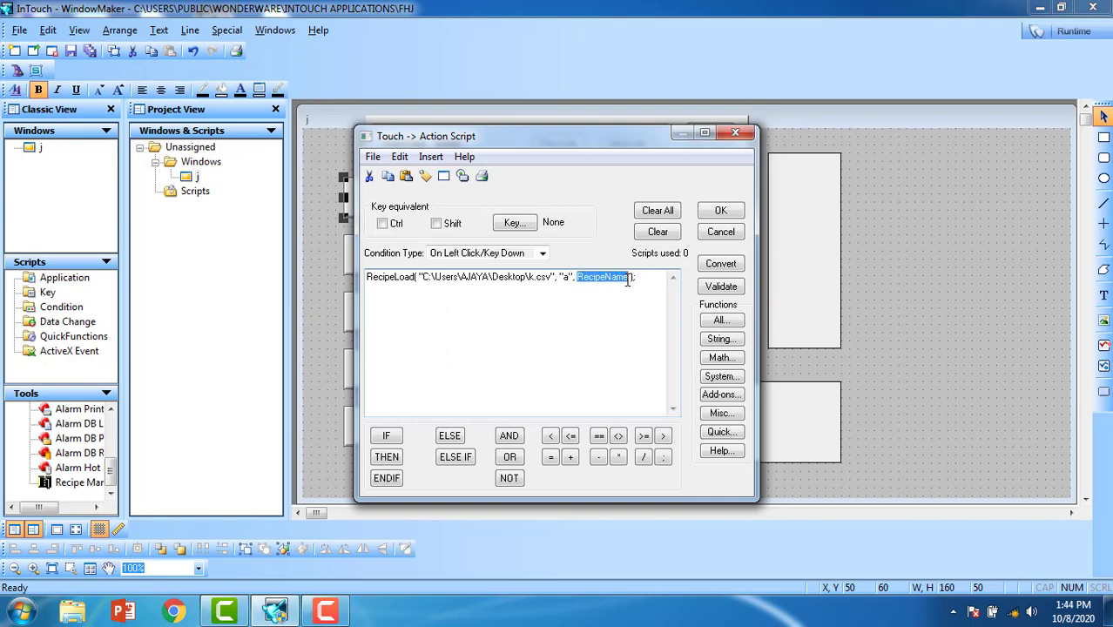
{"action": "type", "text": "\"magen"}
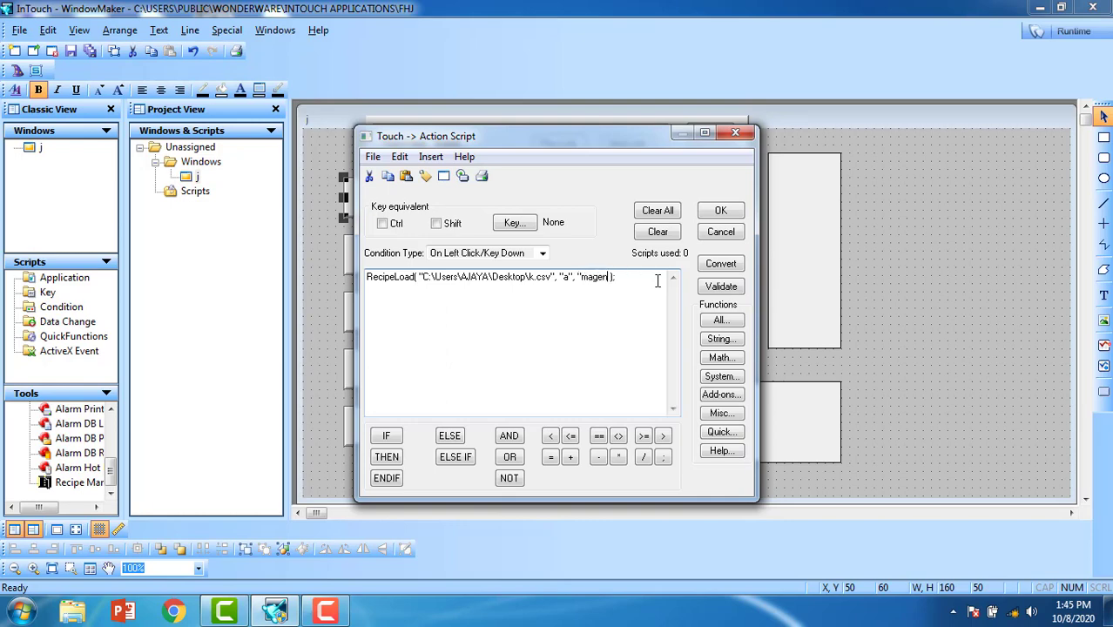
{"action": "type", "text": "tha\""}
{"action": "left_click", "coordinate": [738, 287]}
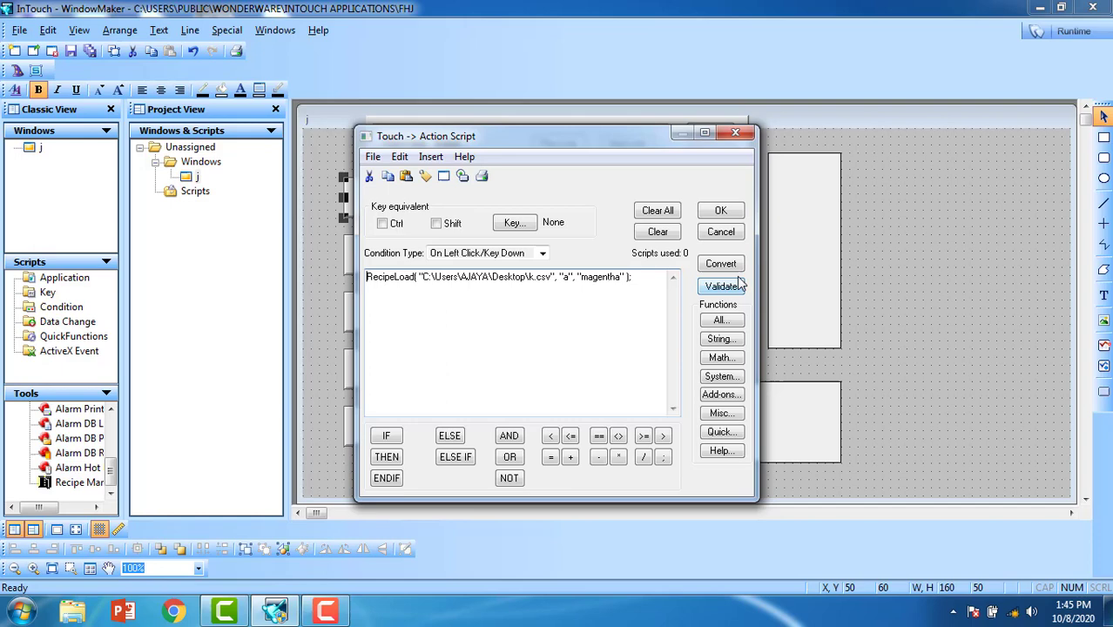
{"action": "left_click", "coordinate": [721, 211]}
{"action": "left_click", "coordinate": [711, 132]}
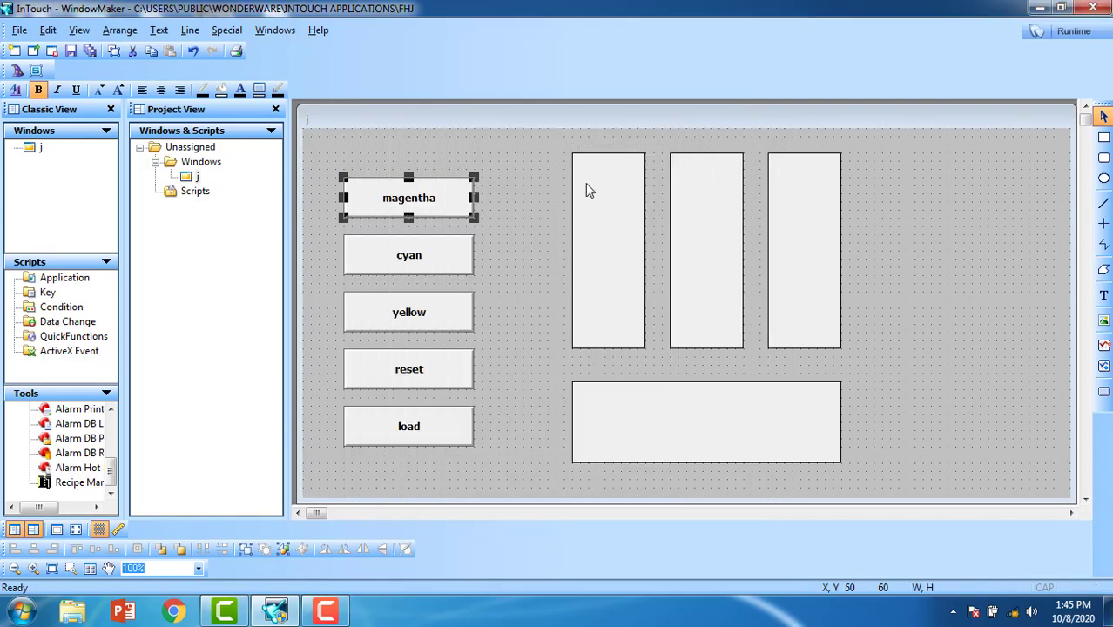
Step: Change the cyan button's RecipeLoad recipe name to "cyan" and save it
{"action": "double_click", "coordinate": [432, 253]}
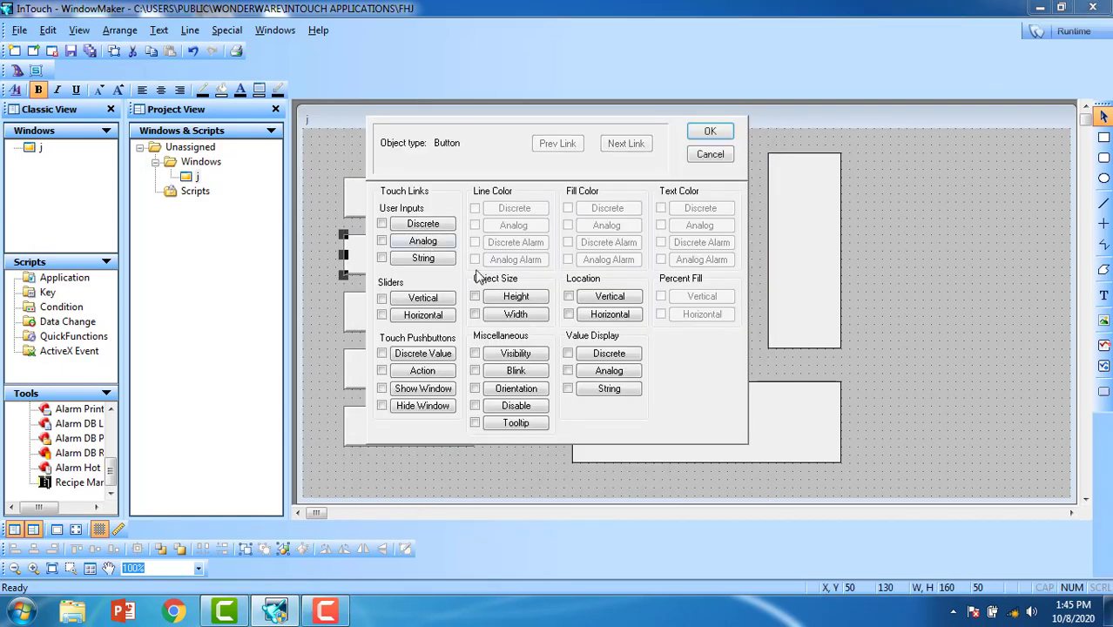
{"action": "left_click", "coordinate": [422, 371]}
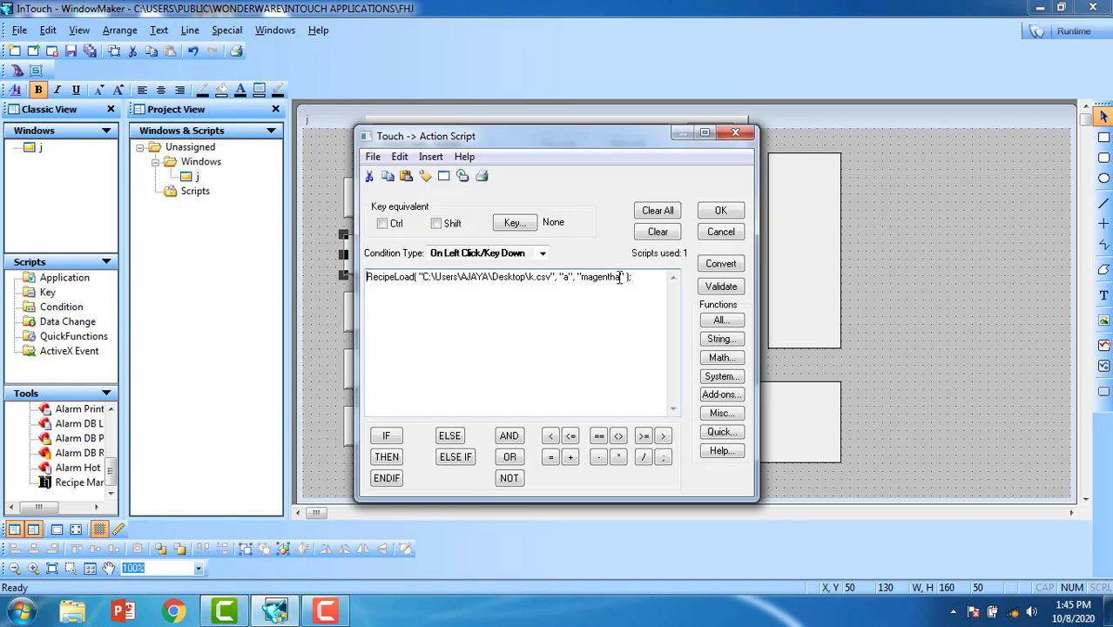
{"action": "left_click_drag", "start_coordinate": [619, 277], "coordinate": [592, 279]}
{"action": "type", "text": "cyan"}
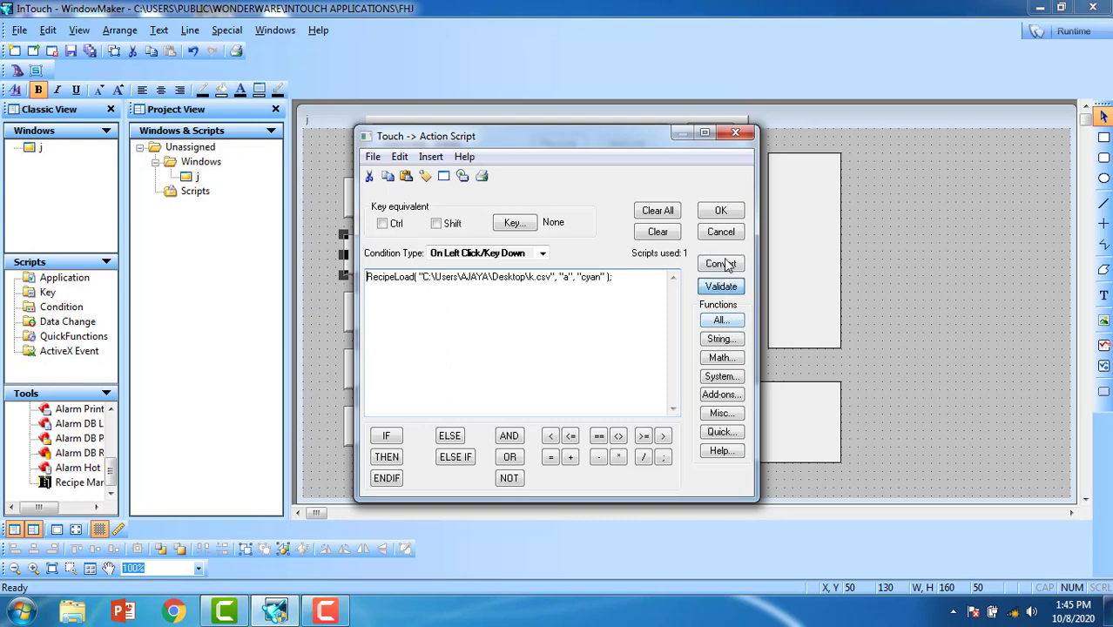
{"action": "left_click", "coordinate": [720, 212]}
{"action": "left_click", "coordinate": [711, 133]}
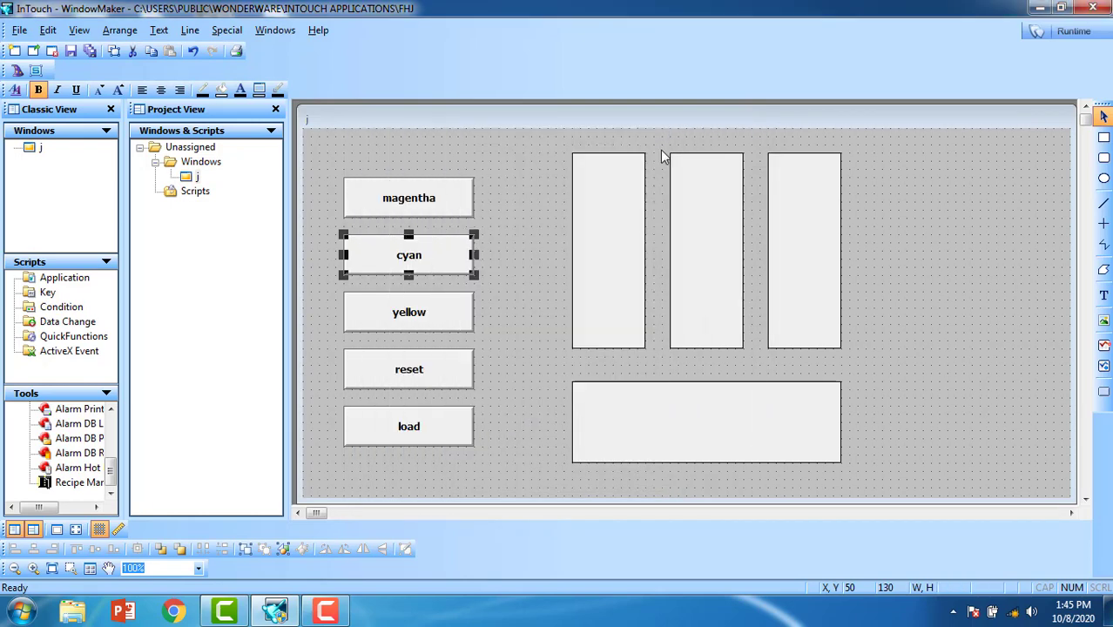
Step: Change the yellow button's RecipeLoad recipe name to "yellow" and save it
{"action": "double_click", "coordinate": [411, 314]}
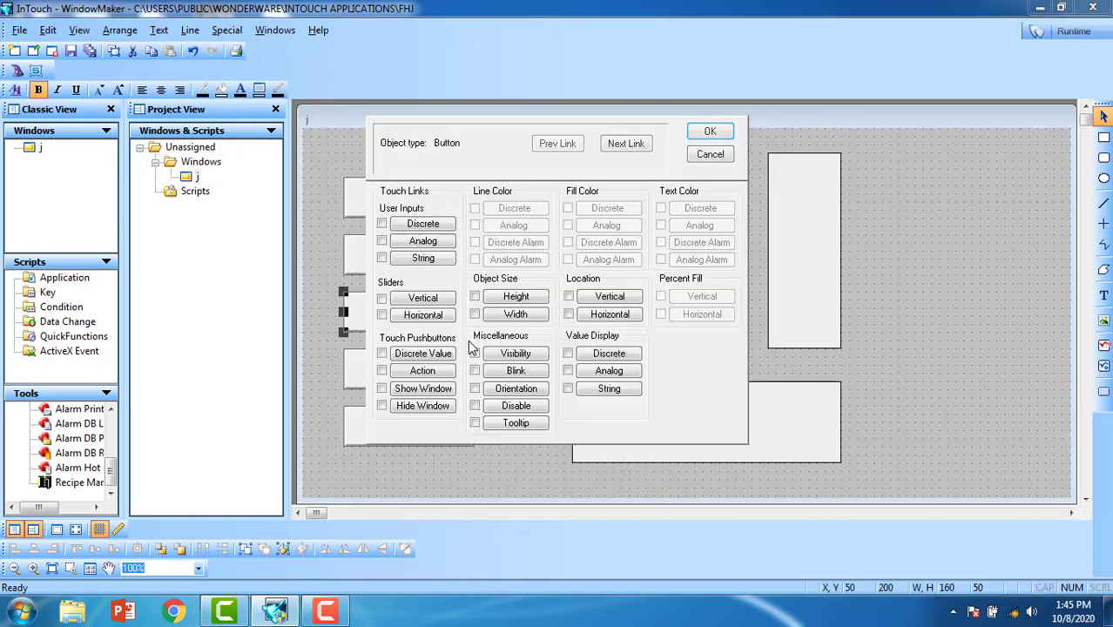
{"action": "left_click", "coordinate": [423, 370]}
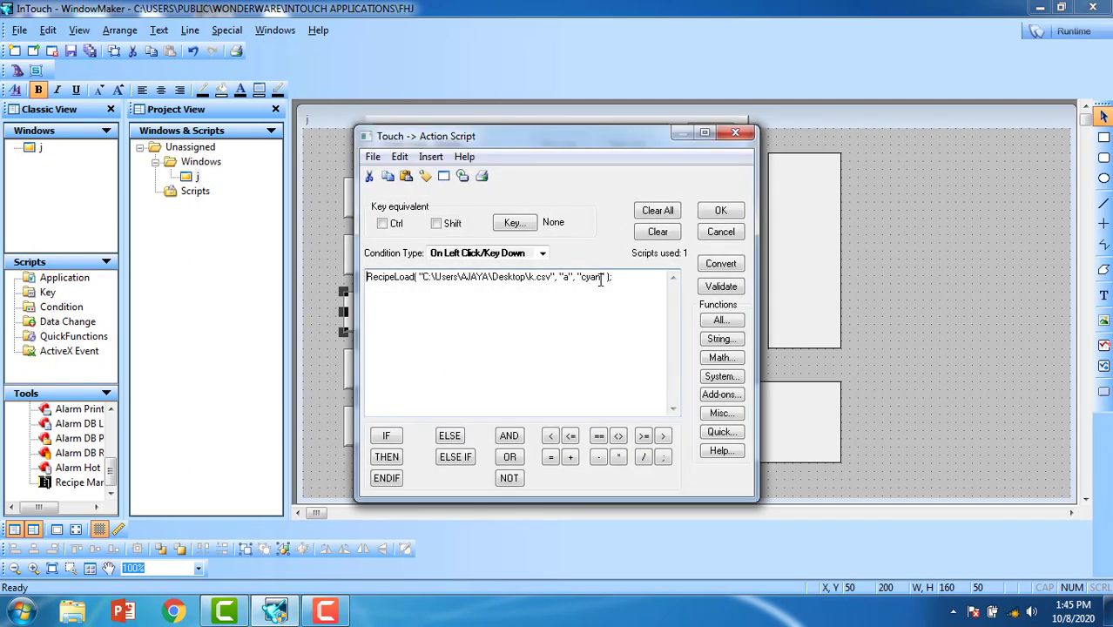
{"action": "left_click_drag", "start_coordinate": [601, 279], "coordinate": [590, 279]}
{"action": "type", "text": "w"}
{"action": "left_click", "coordinate": [721, 285]}
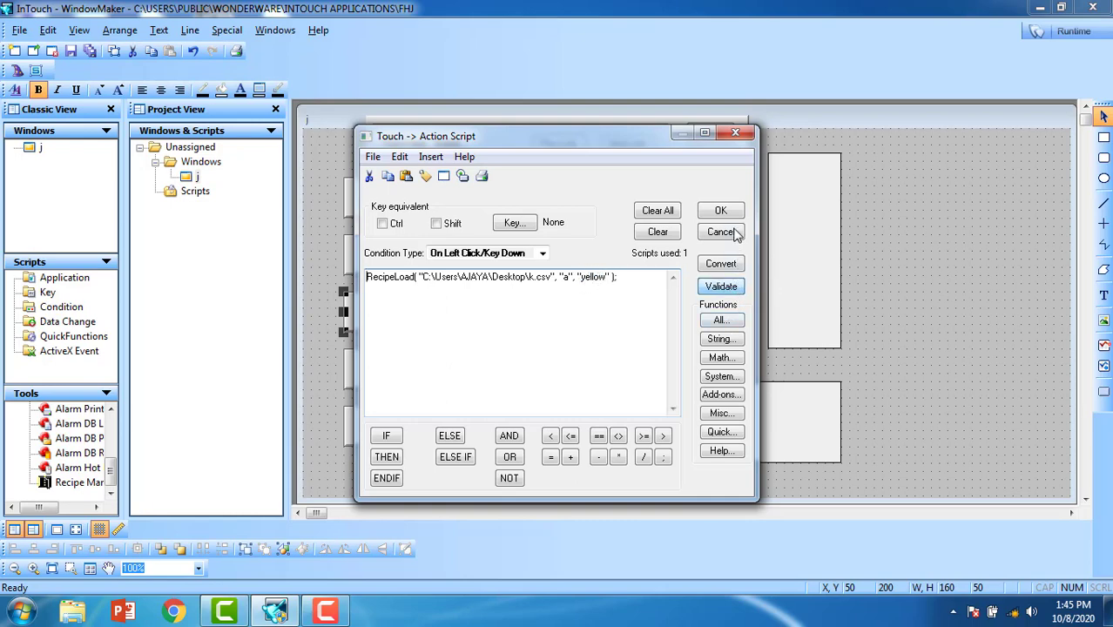
{"action": "left_click", "coordinate": [730, 212]}
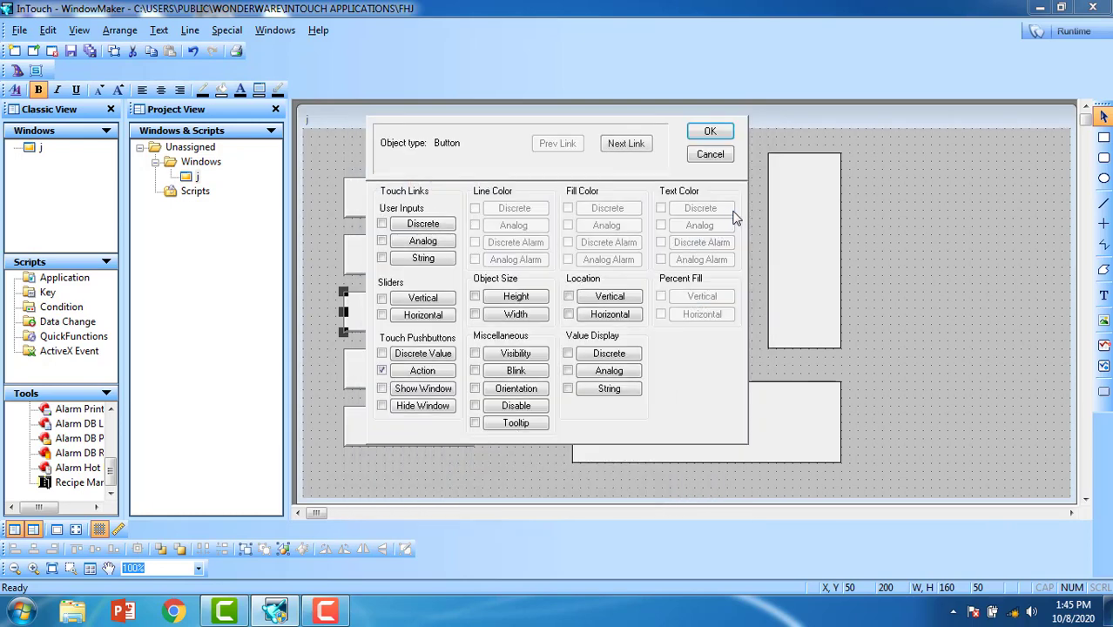
{"action": "left_click", "coordinate": [725, 138]}
Step: Change the reset button's RecipeLoad recipe name to "reset" and save it
{"action": "double_click", "coordinate": [436, 383]}
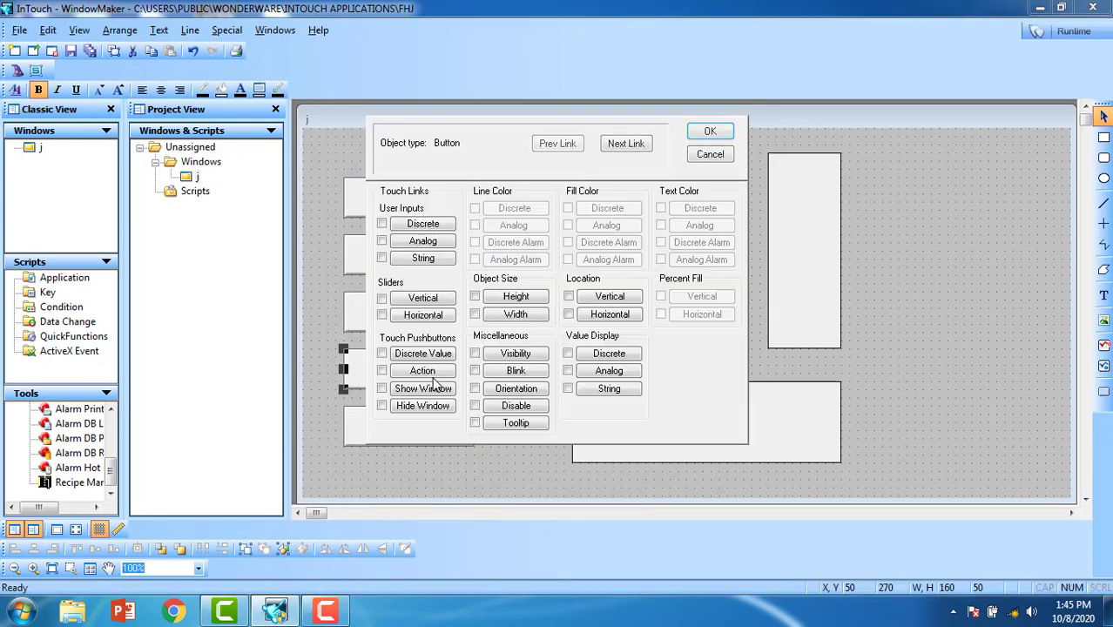
{"action": "left_click", "coordinate": [425, 371]}
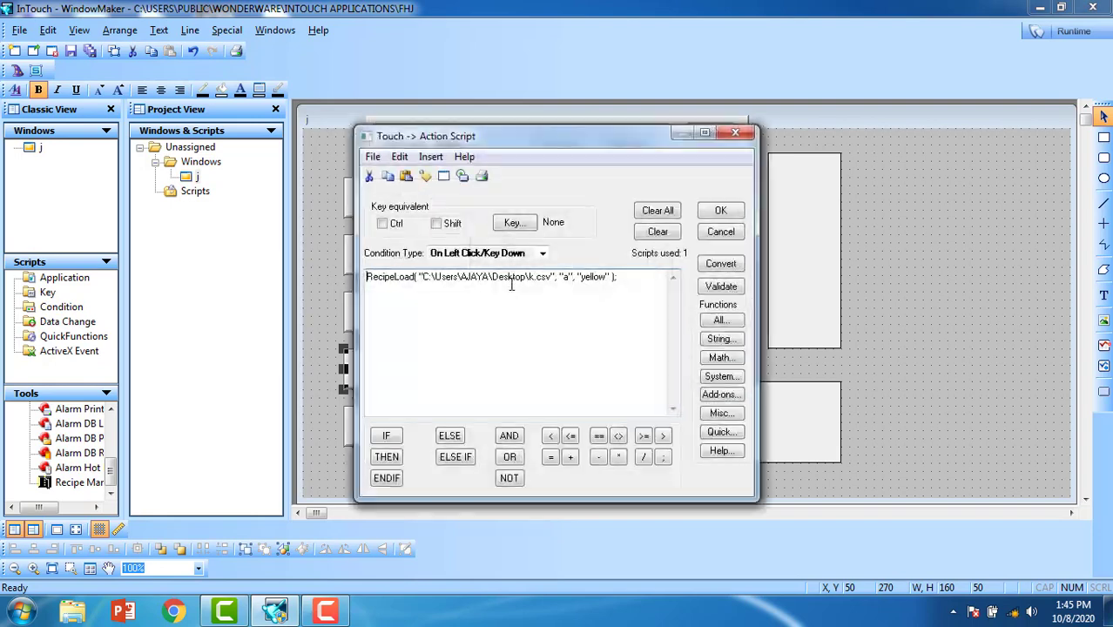
{"action": "left_click_drag", "start_coordinate": [604, 276], "coordinate": [582, 276]}
{"action": "type", "text": "reset"}
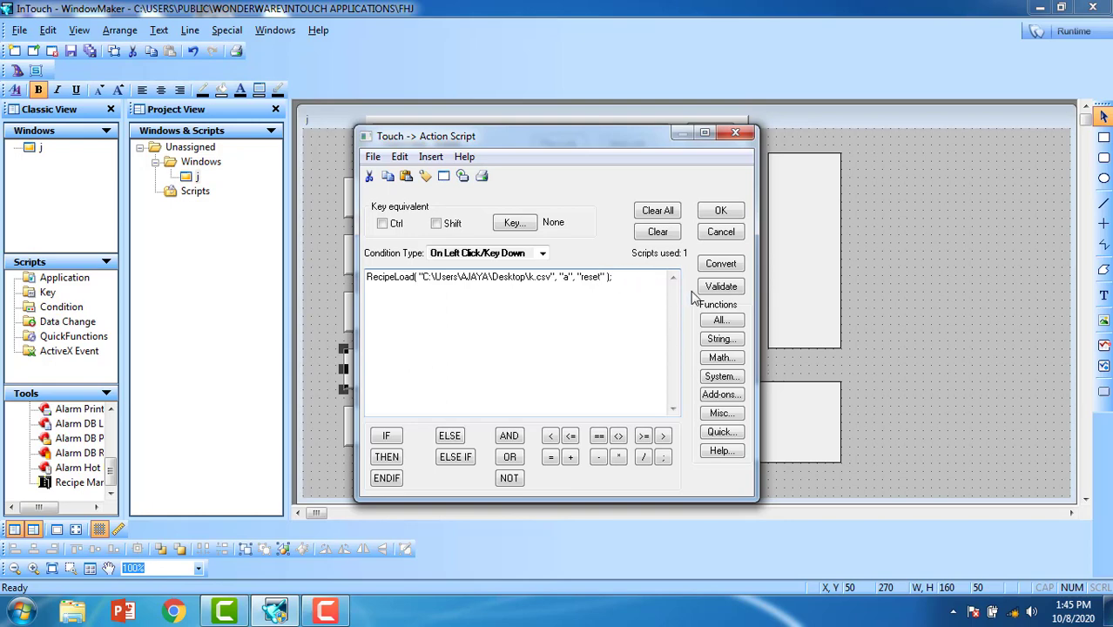
{"action": "left_click", "coordinate": [716, 291]}
{"action": "left_click", "coordinate": [721, 211]}
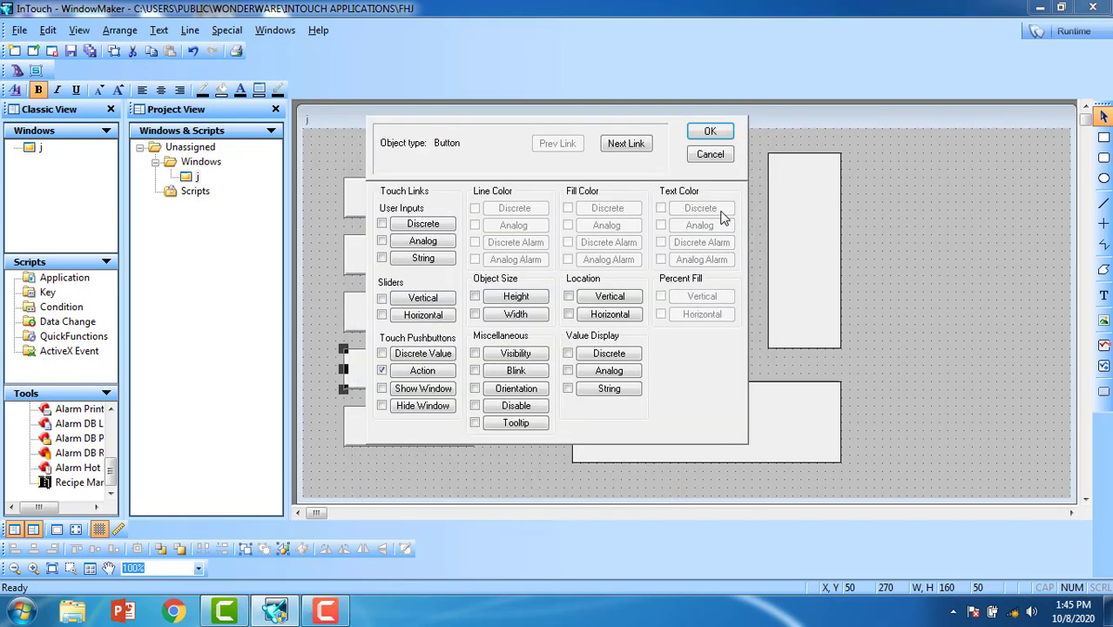
{"action": "left_click", "coordinate": [707, 130]}
Step: Replace the load button's RecipeLoad line with the expression t=r+g+b
{"action": "double_click", "coordinate": [405, 433]}
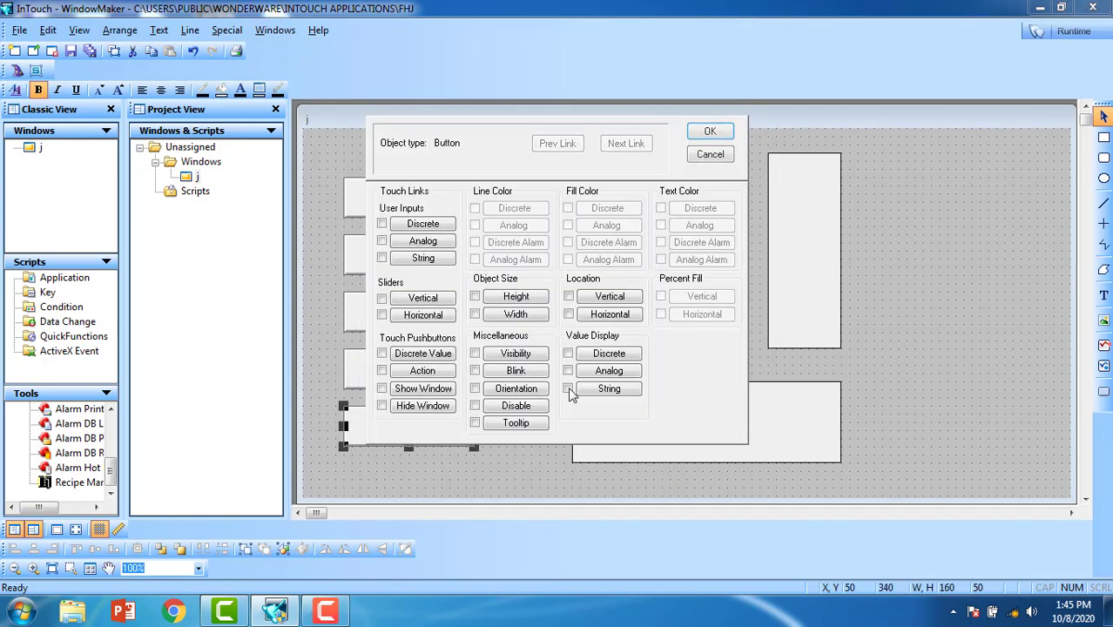
{"action": "left_click", "coordinate": [425, 373]}
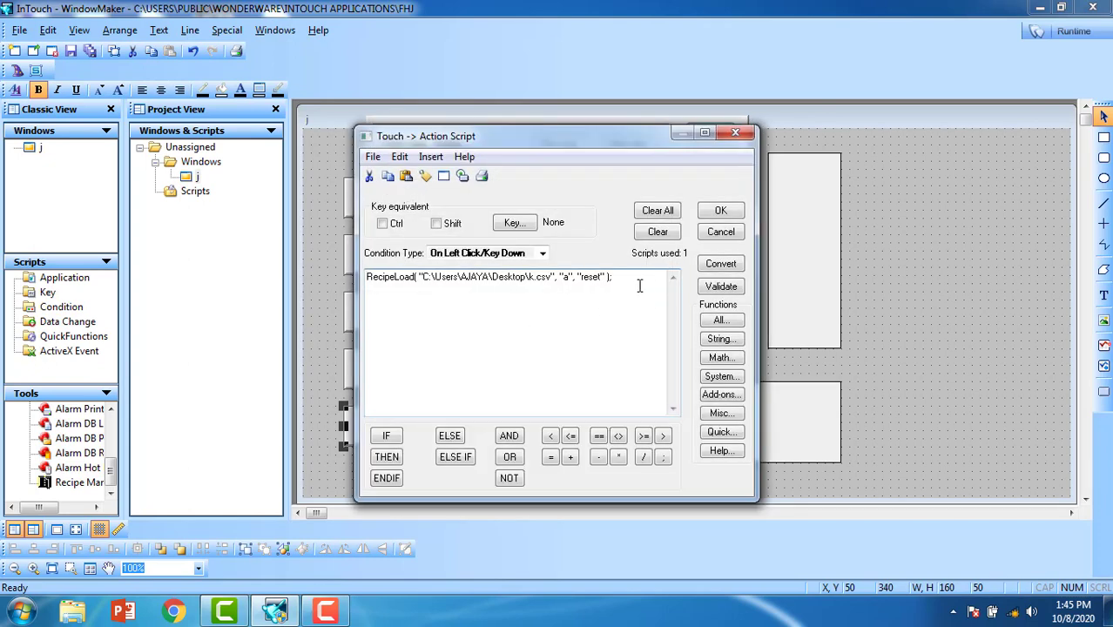
{"action": "left_click_drag", "start_coordinate": [639, 281], "coordinate": [366, 277]}
{"action": "key", "text": "BackSpace"}
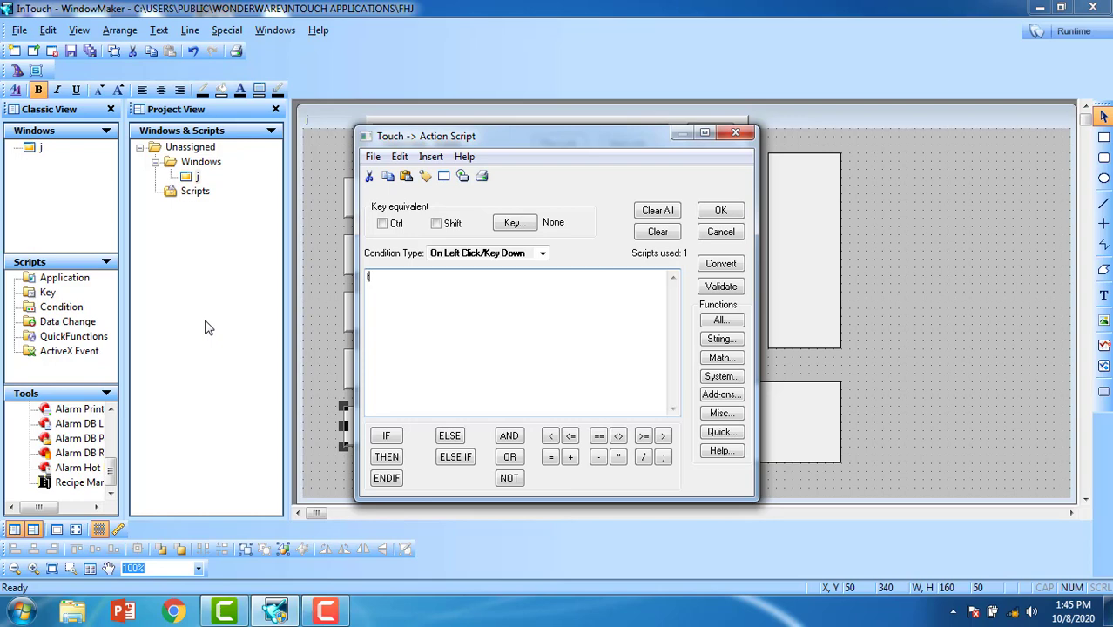
{"action": "type", "text": "t"}
{"action": "type", "text": "="}
{"action": "type", "text": "t"}
{"action": "type", "text": "+g+"}
{"action": "type", "text": "b"}
{"action": "key", "text": "BackSpace"}
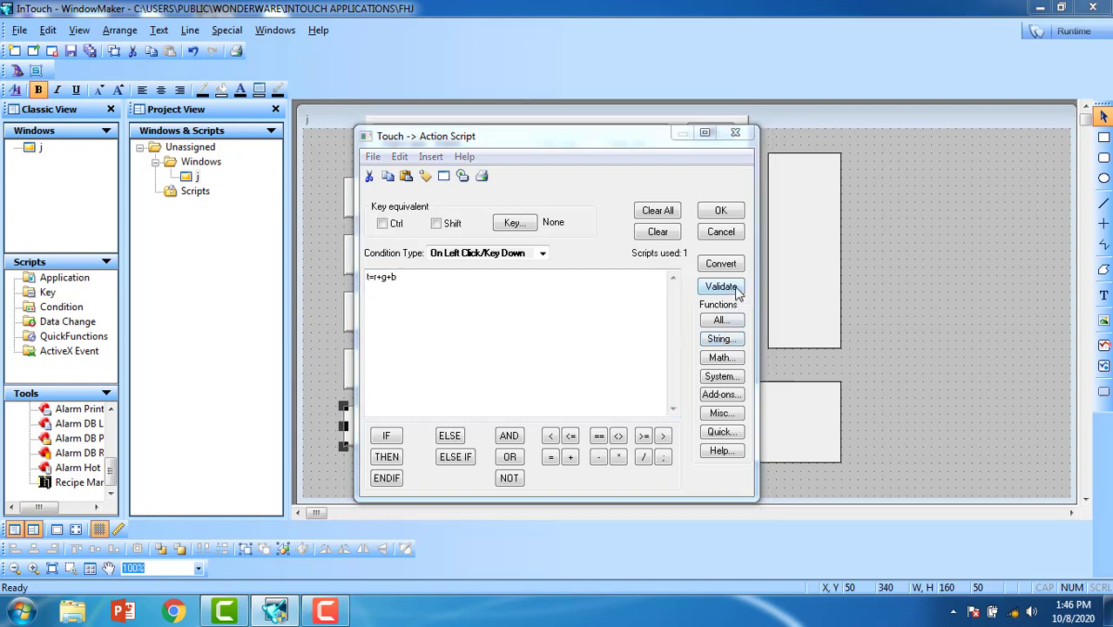
Step: Add the missing semicolon, validate and save, then open the bottom rectangle's links
{"action": "left_click", "coordinate": [721, 286]}
{"action": "left_click", "coordinate": [597, 358]}
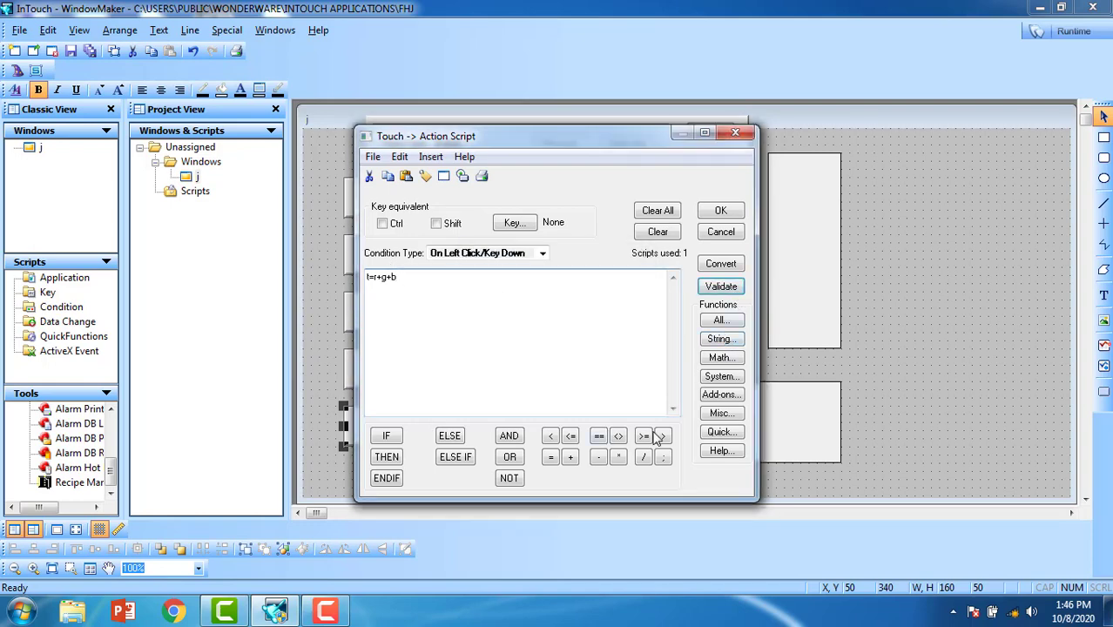
{"action": "left_click", "coordinate": [663, 457]}
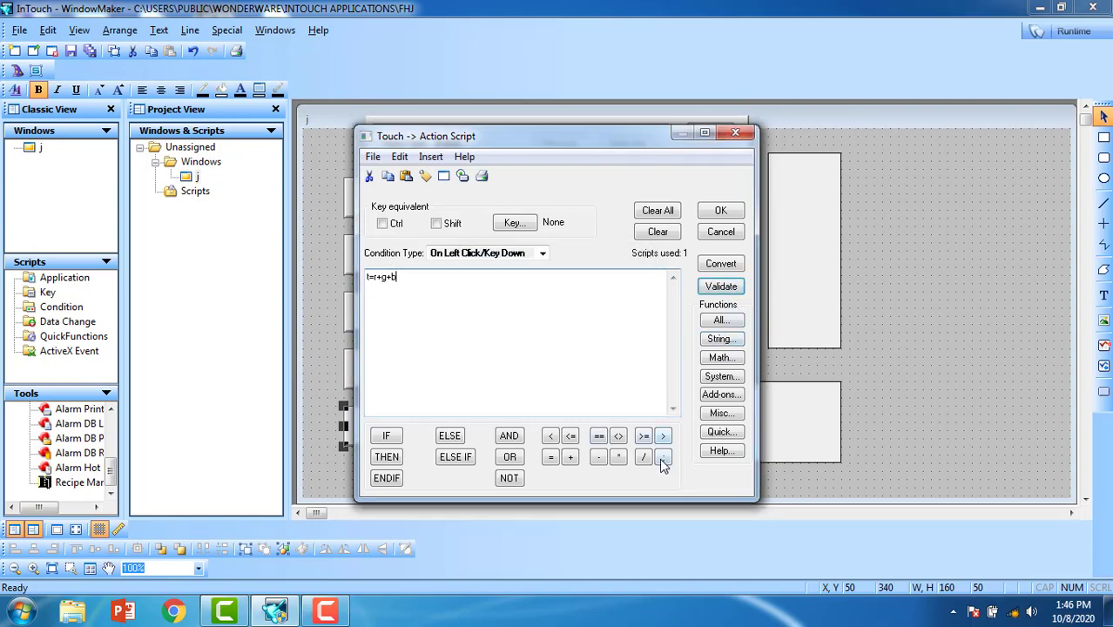
{"action": "left_click", "coordinate": [721, 287]}
{"action": "left_click", "coordinate": [721, 210]}
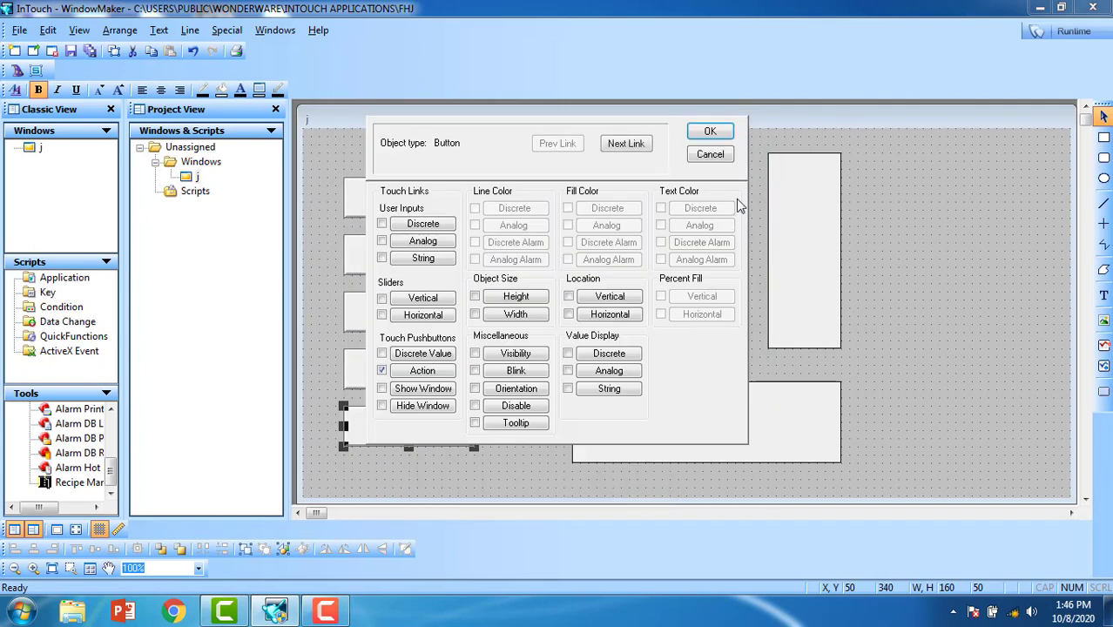
{"action": "left_click", "coordinate": [710, 130]}
{"action": "double_click", "coordinate": [674, 402]}
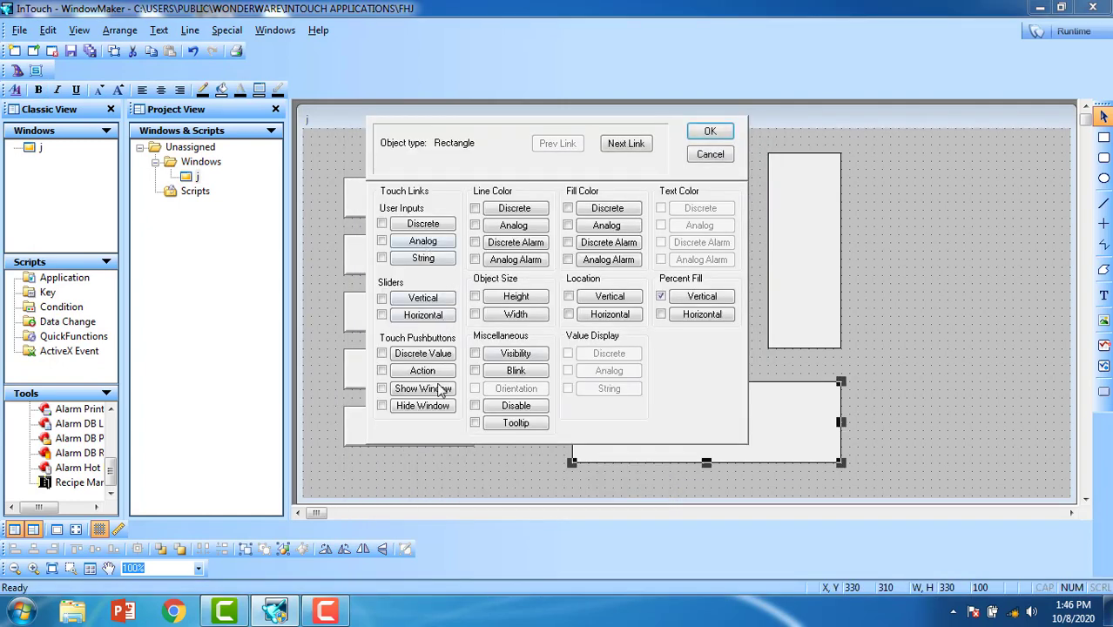
Step: Keep the bottom rectangle's vertical percent fill unchanged and switch to Runtime
{"action": "left_click", "coordinate": [722, 297]}
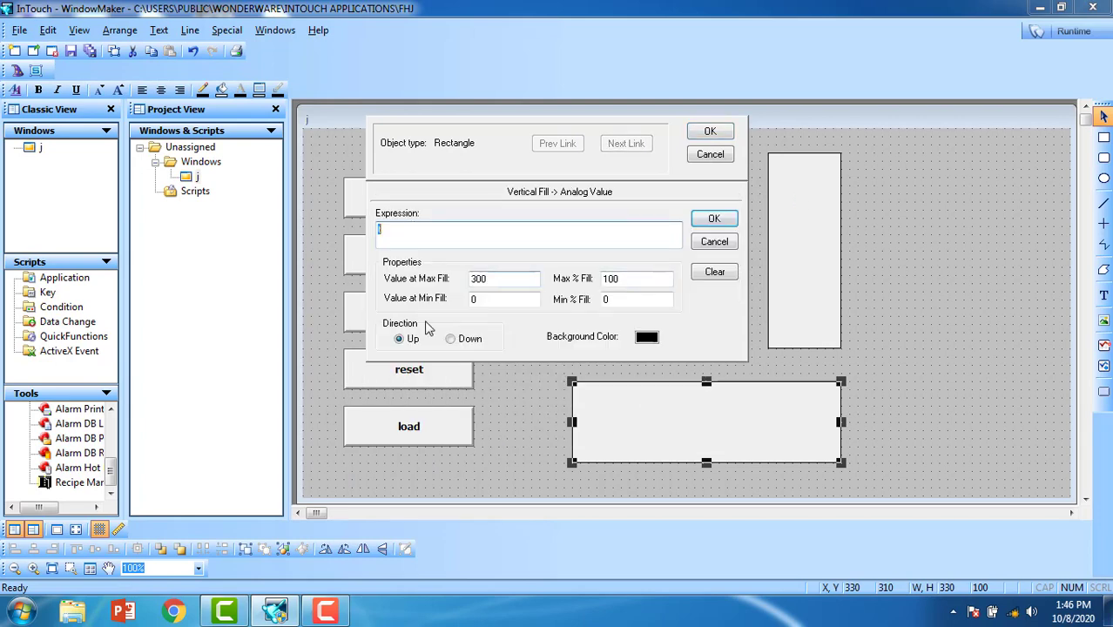
{"action": "left_click", "coordinate": [710, 133]}
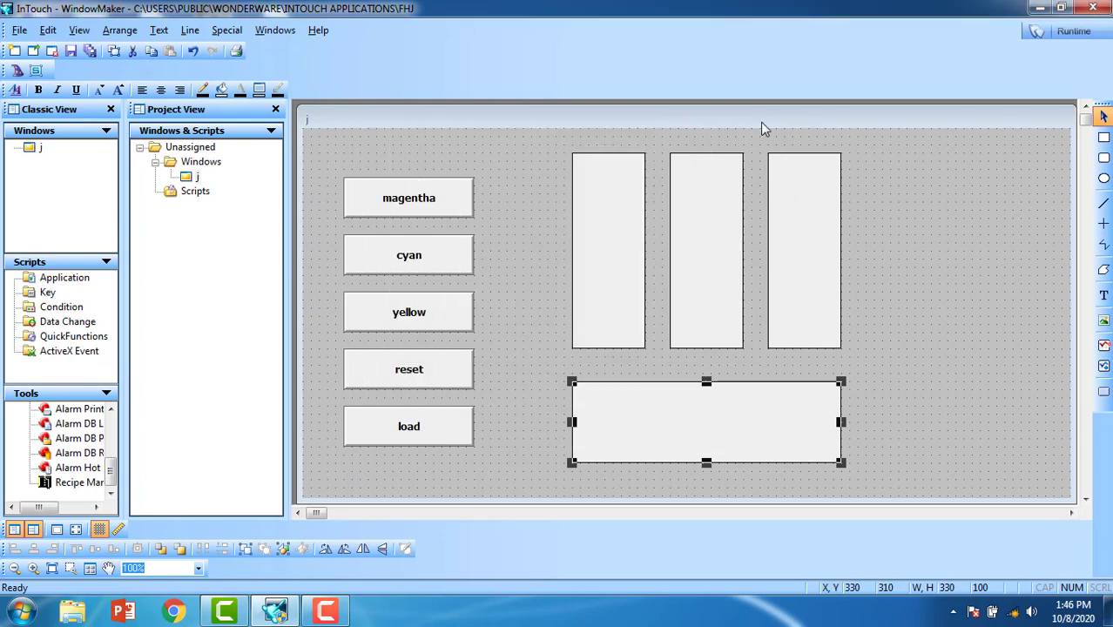
{"action": "left_click", "coordinate": [1074, 32]}
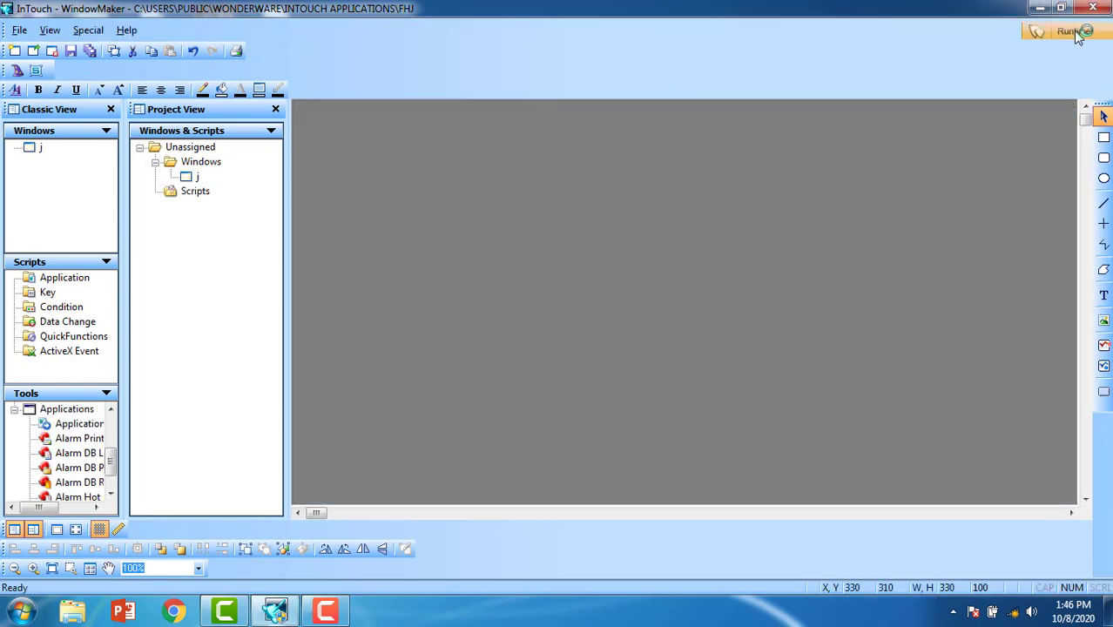
Step: Dismiss the licence error and demo-mode timeout messages to run WindowViewer as a demo
{"action": "left_click", "coordinate": [702, 363]}
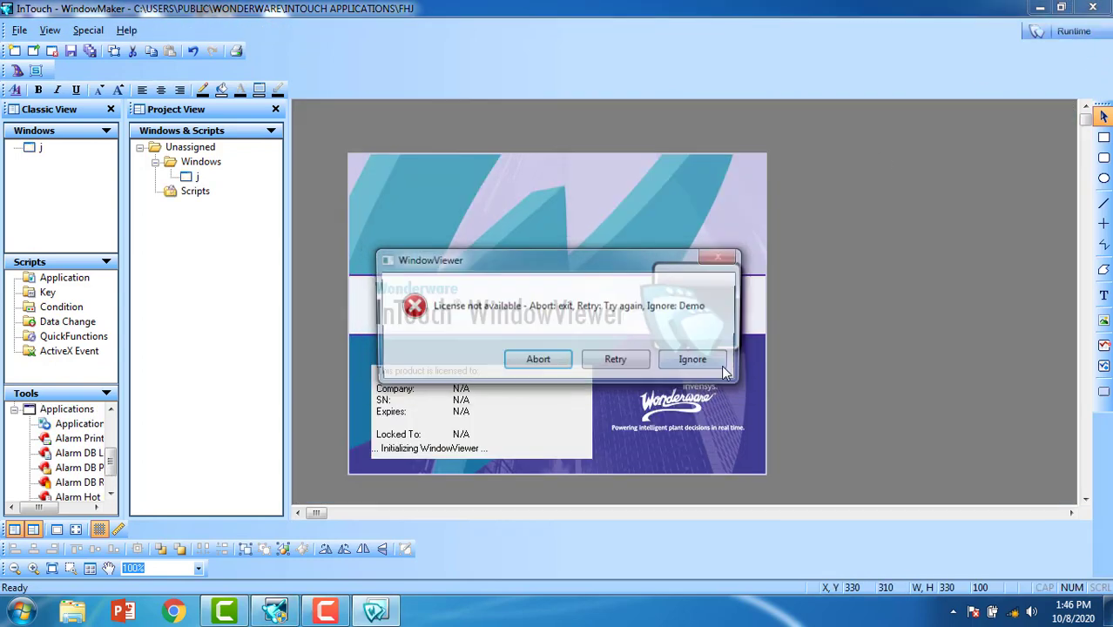
{"action": "left_click", "coordinate": [712, 361]}
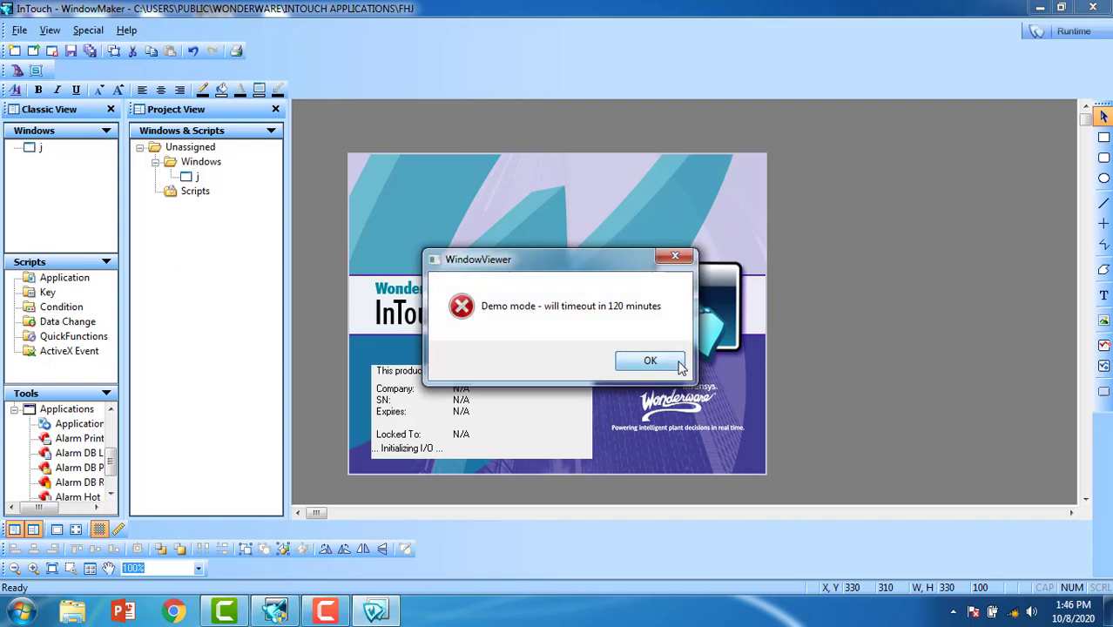
{"action": "left_click", "coordinate": [707, 358]}
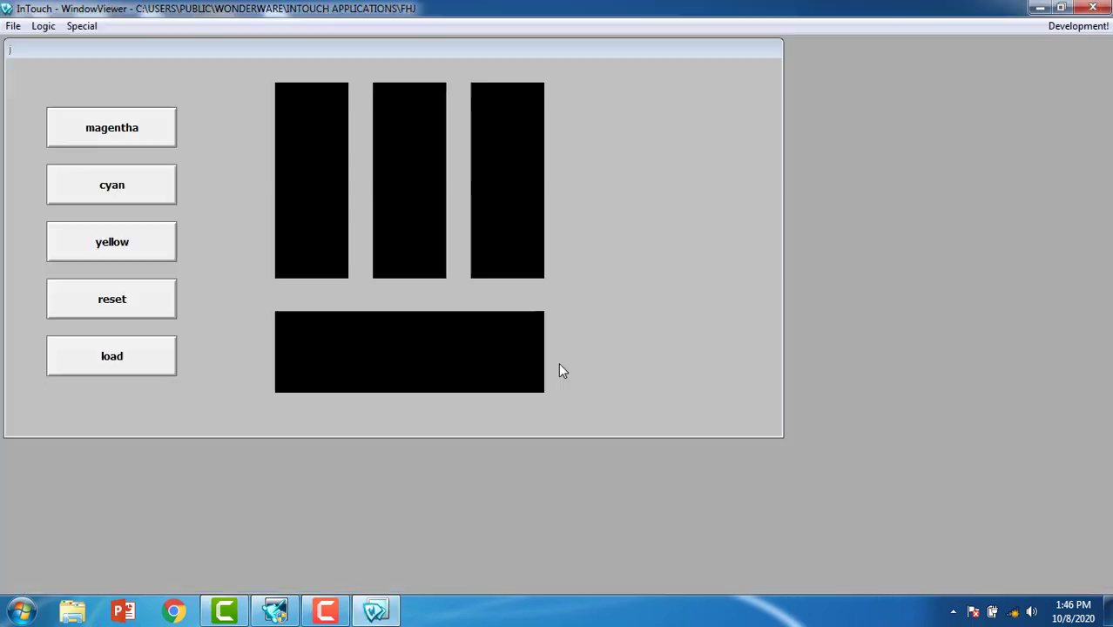
Step: Test the magentha, load, reset, cyan and yellow buttons, watching the bar fills change
{"action": "left_click", "coordinate": [148, 137]}
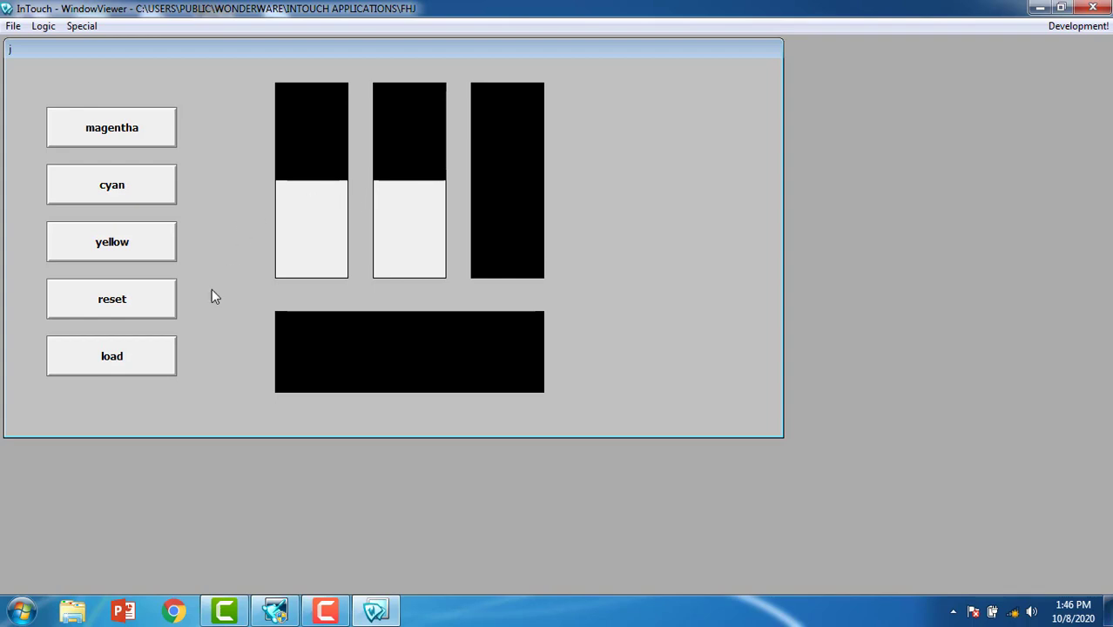
{"action": "left_click", "coordinate": [133, 357]}
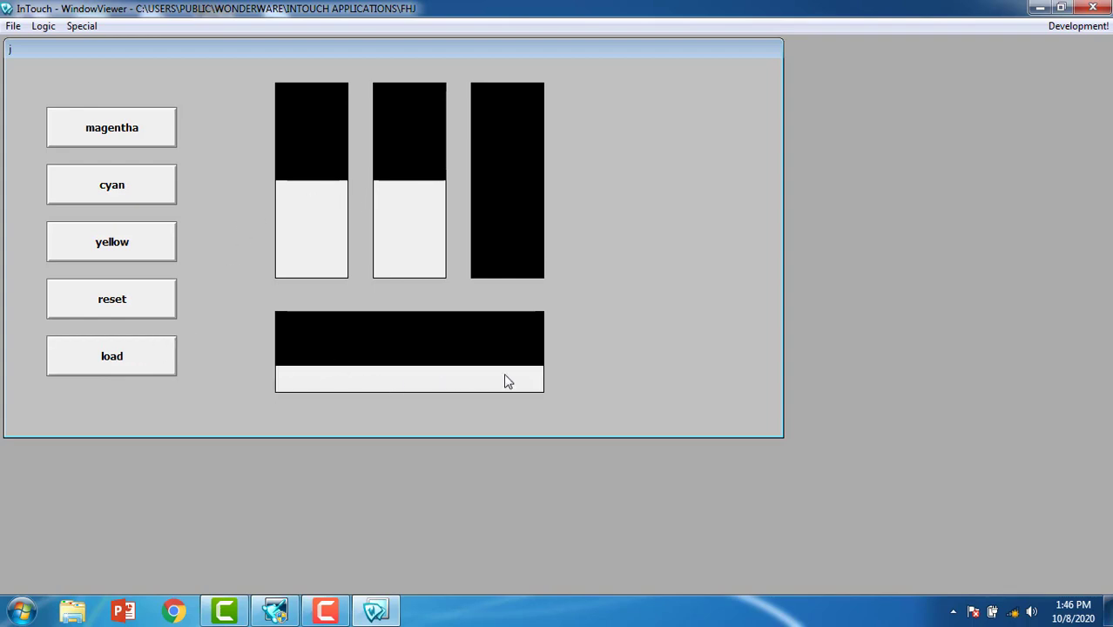
{"action": "left_click", "coordinate": [126, 305]}
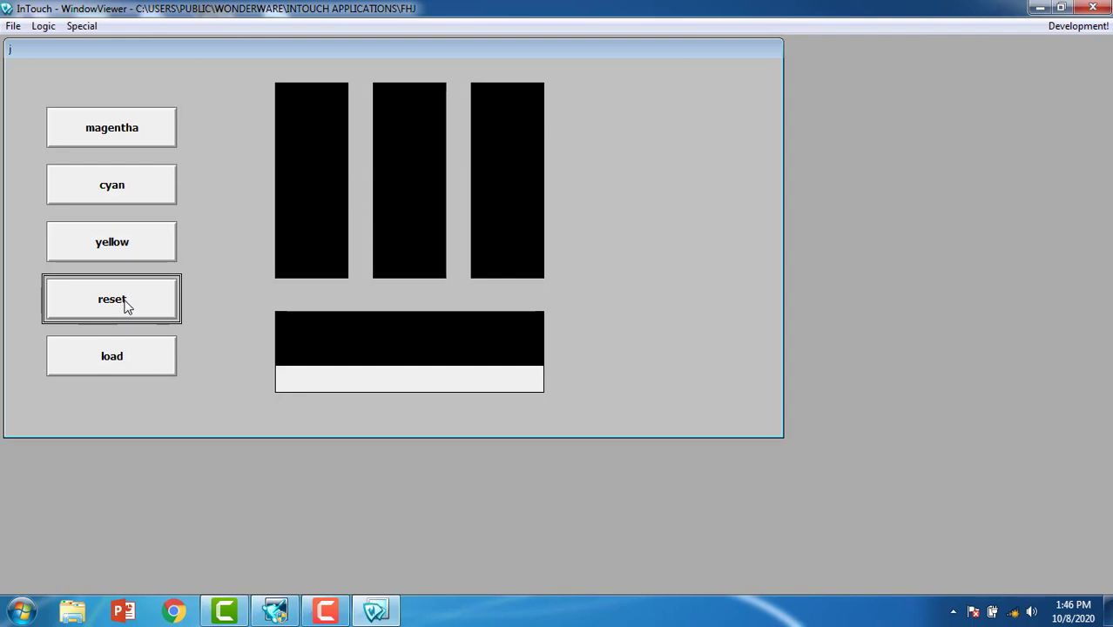
{"action": "left_click", "coordinate": [125, 192]}
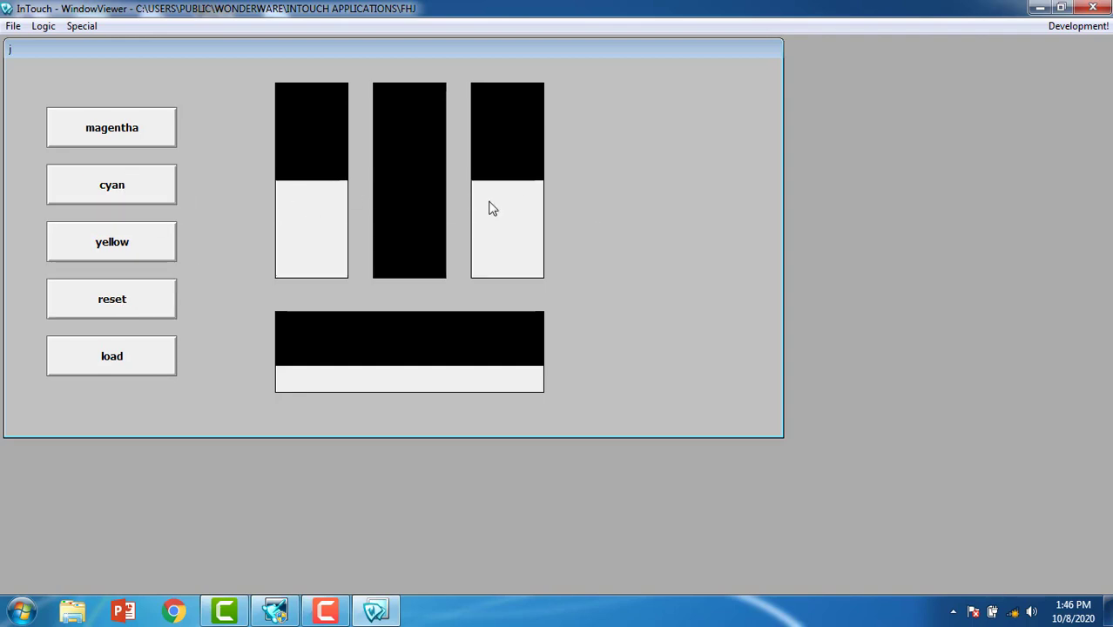
{"action": "left_click", "coordinate": [140, 313]}
{"action": "left_click", "coordinate": [131, 253]}
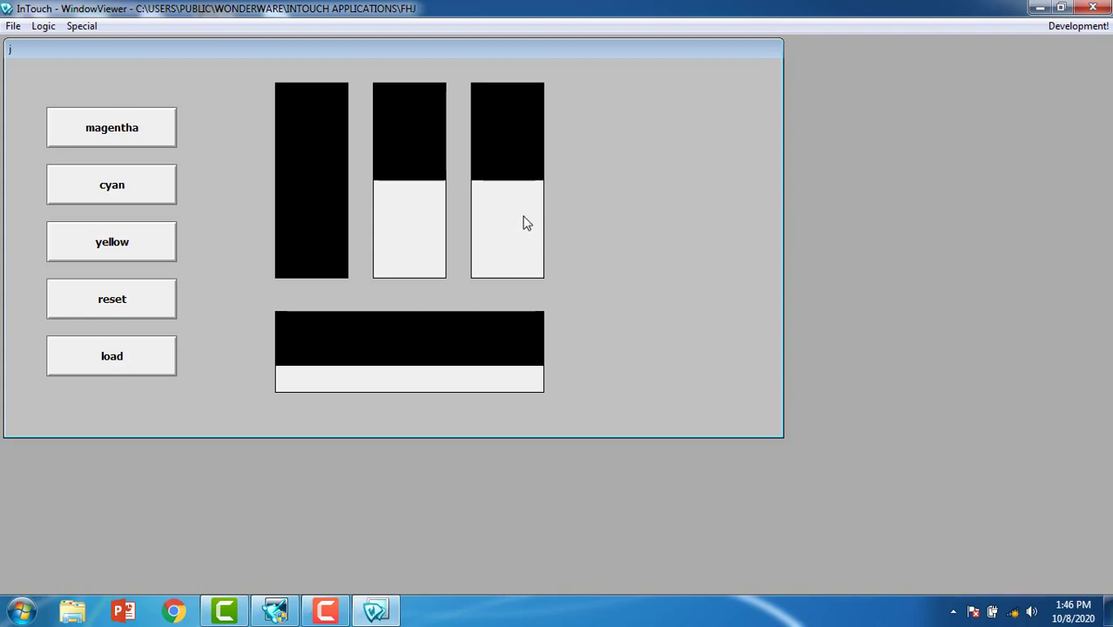
{"action": "left_click", "coordinate": [171, 229]}
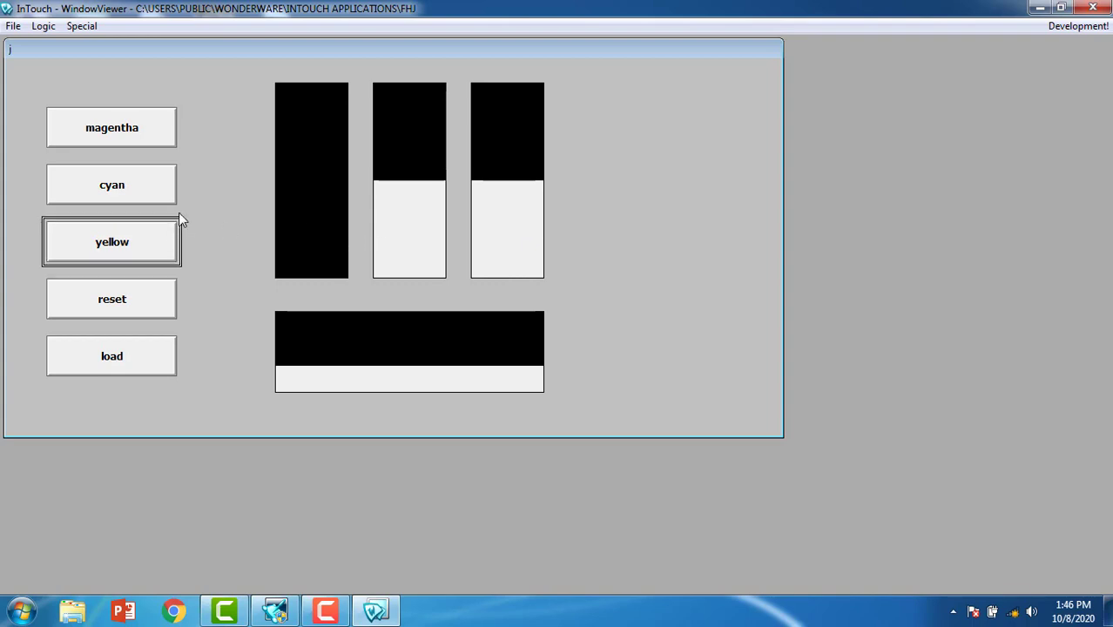